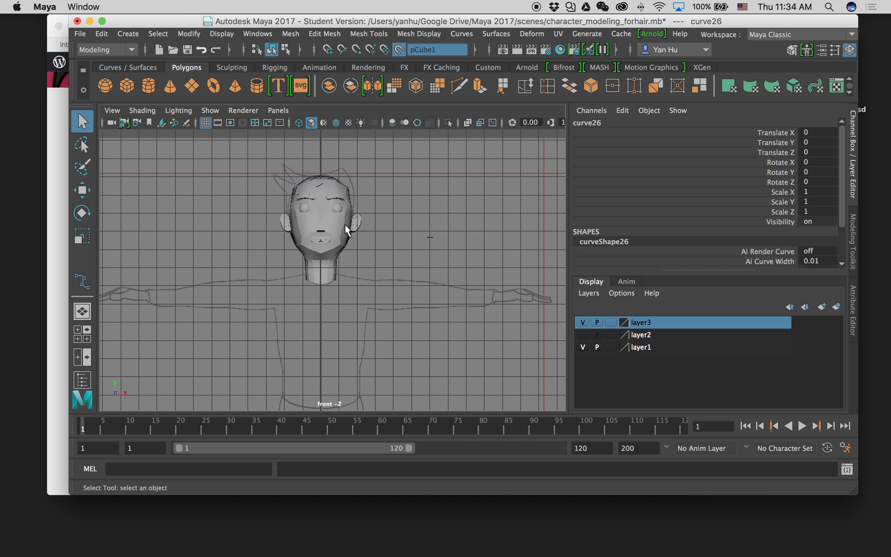
Step: Hide layer1 with the reference drawing and switch from the front view to the perspective view
scroll(316, 159, up, 5)
alt+middle_drag(317, 165, 378, 286)
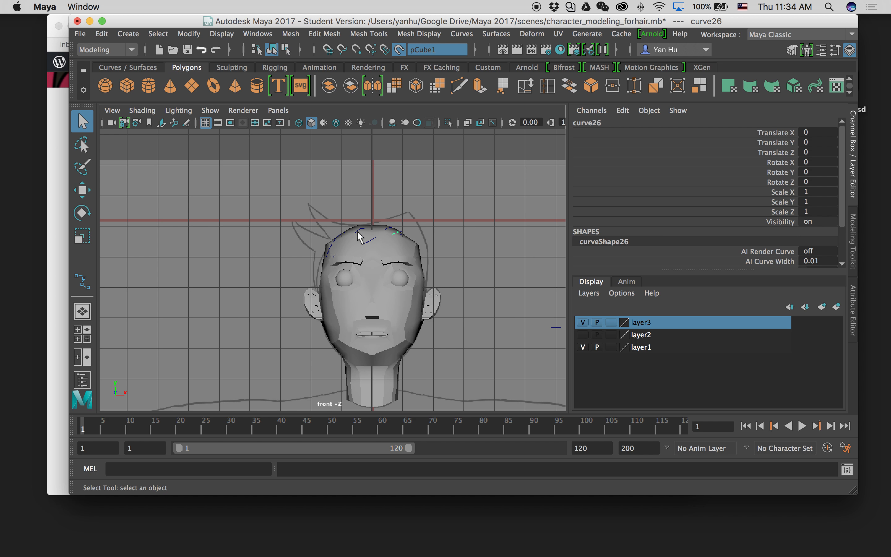
scroll(408, 229, up, 4)
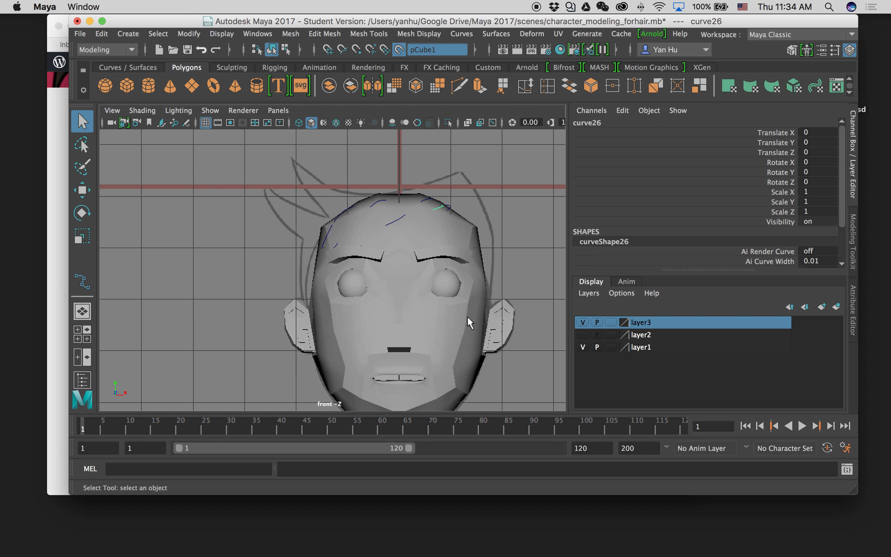
click(581, 346)
key(space)
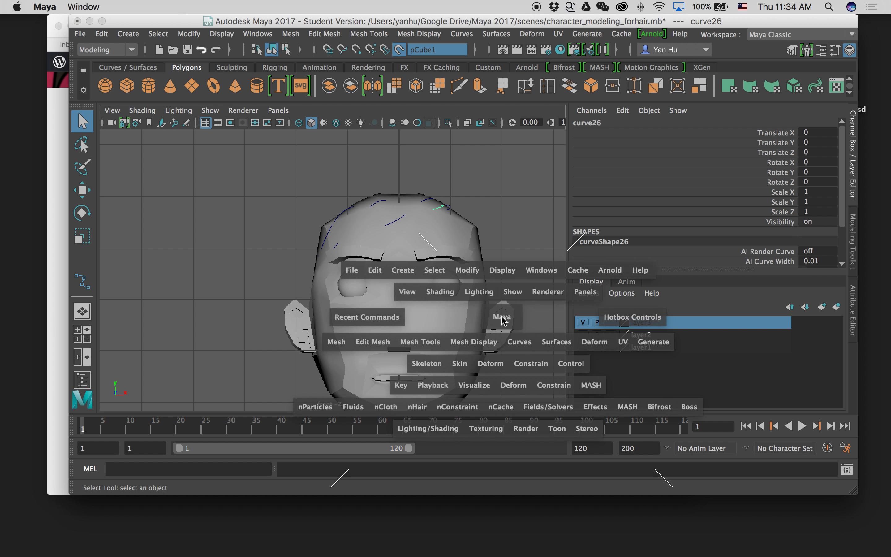
key(space)
Step: Try to draw an EP curve on the head mesh from the crown down the back of the head to the neck
alt+drag(472, 229, 368, 186)
click(379, 180)
key(y)
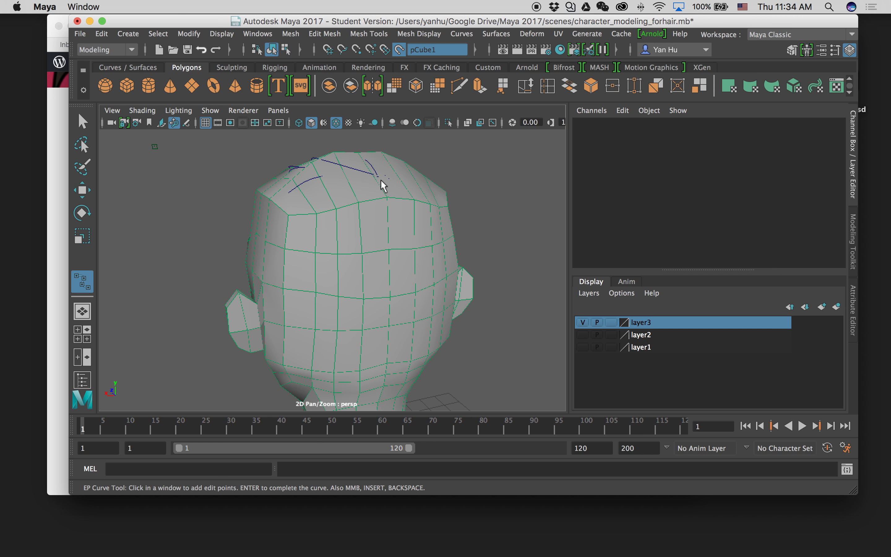
click(382, 180)
click(389, 221)
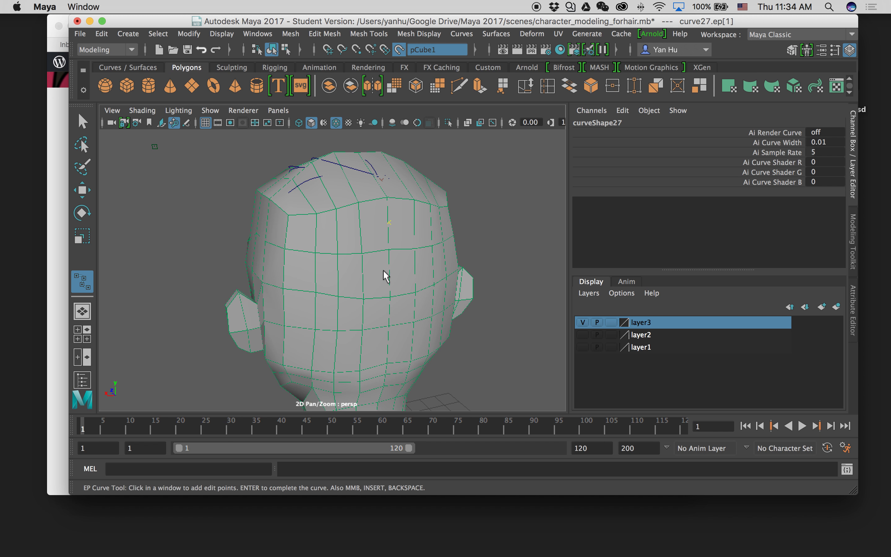
scroll(384, 275, down, 2)
click(349, 293)
scroll(339, 314, down, 3)
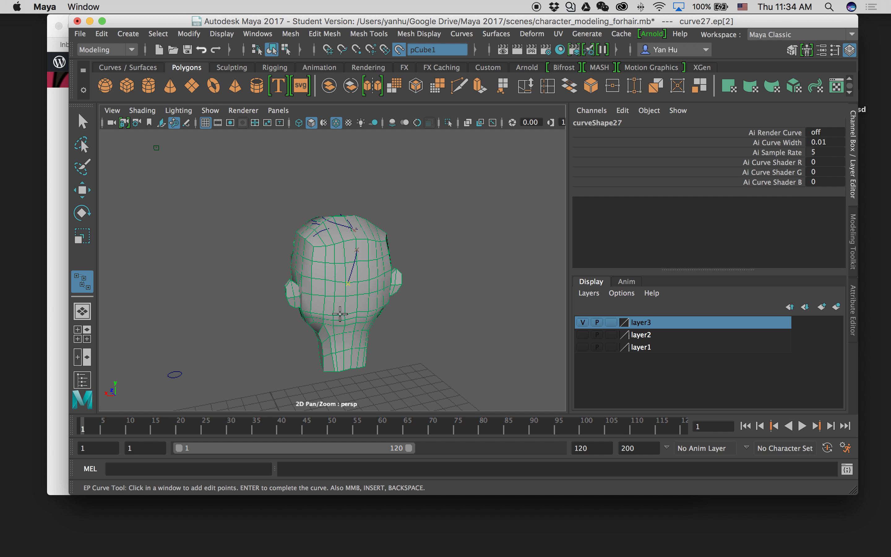
click(349, 348)
click(357, 368)
click(358, 389)
alt+drag(398, 372, 354, 333)
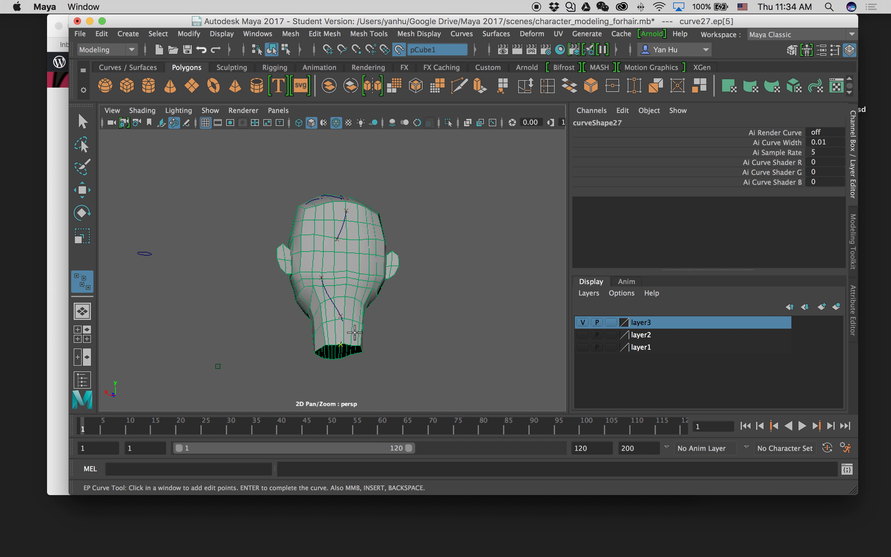
Step: Undo the points of the EP curve running down the back of the head and neck
scroll(355, 333, up, 3)
scroll(354, 325, down, 3)
alt+drag(348, 294, 407, 262)
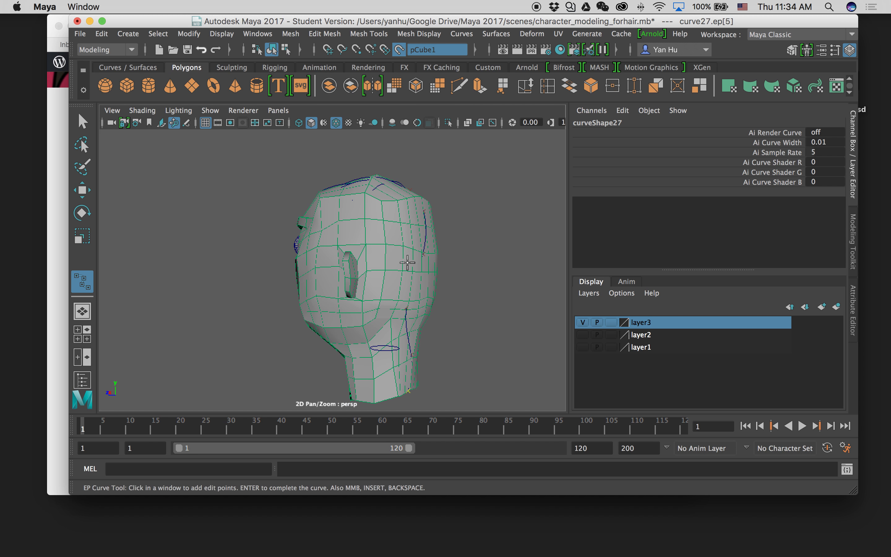
scroll(403, 236, down, 2)
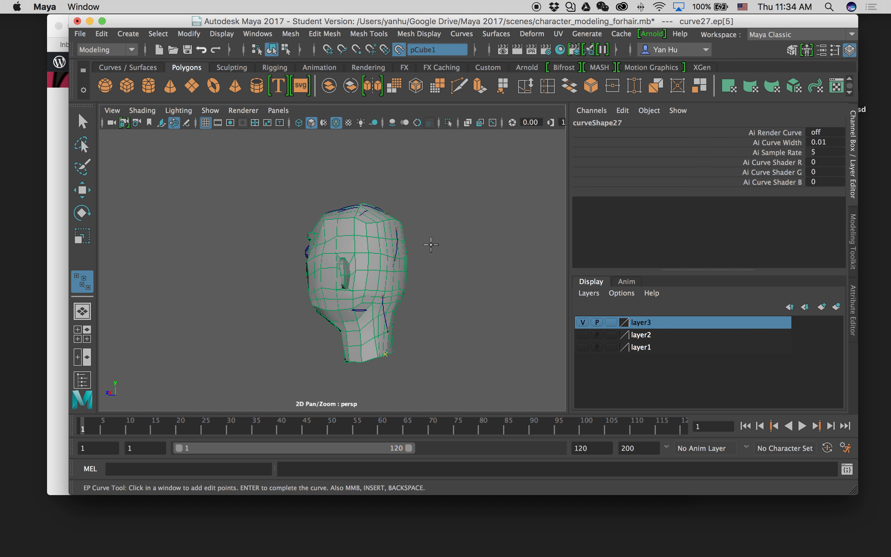
alt+drag(436, 267, 407, 353)
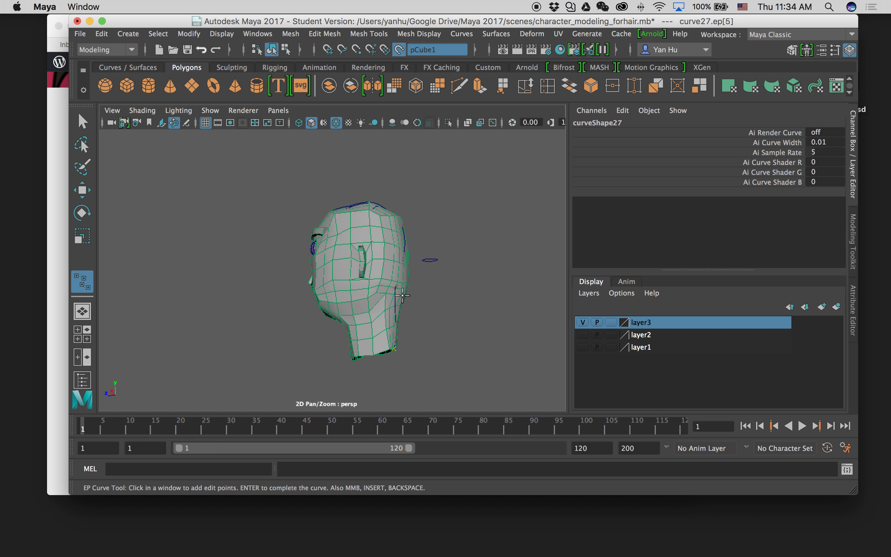
alt+drag(422, 339, 400, 231)
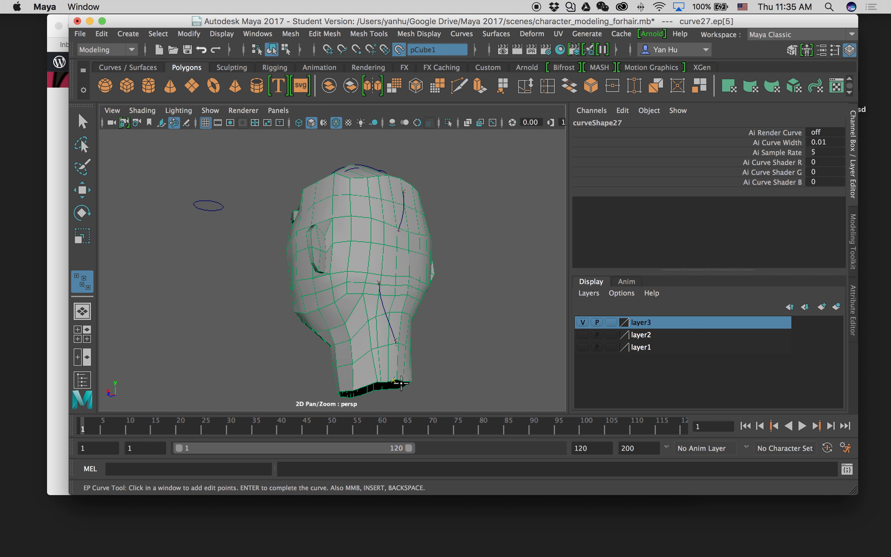
key(z)
key(z)
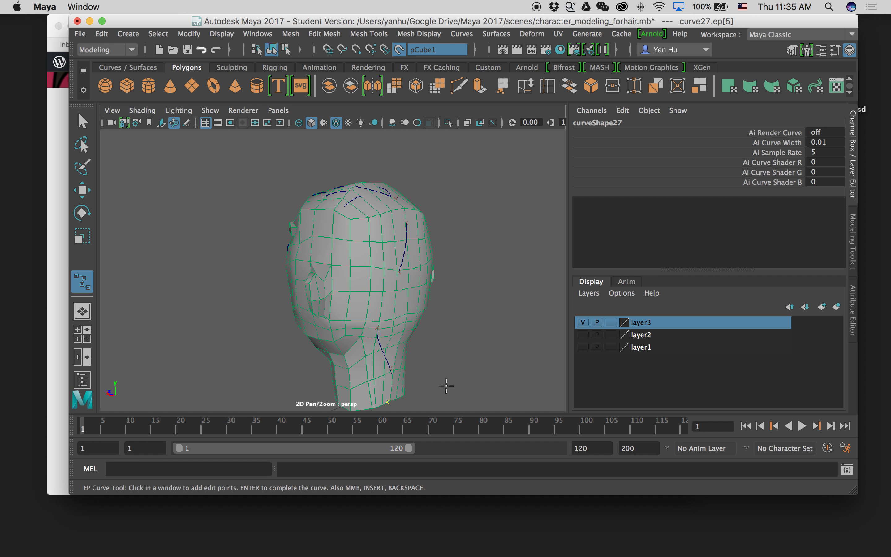
key(z)
key(z)
key(z)
key(z)
Step: Draw an EP curve on the head mesh from the crown over the character's right side to above the ear
alt+drag(446, 386, 383, 242)
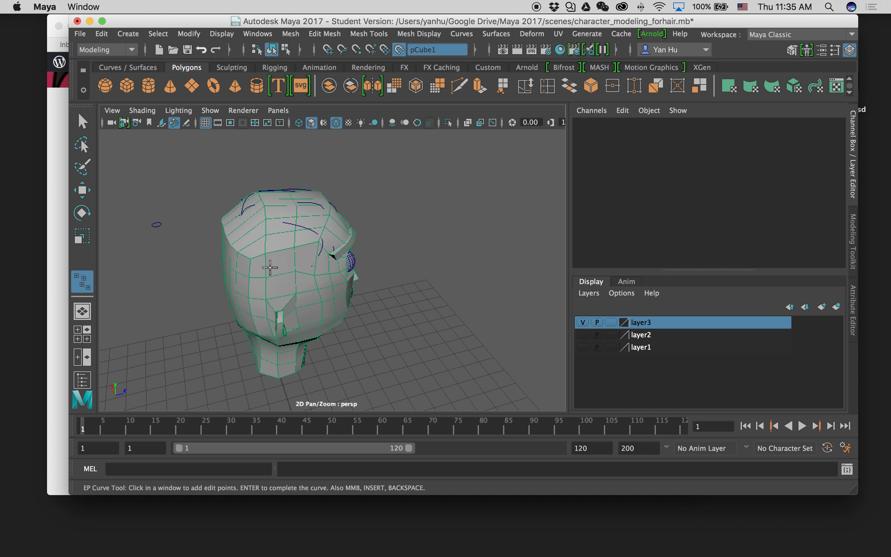
alt+drag(243, 218, 290, 225)
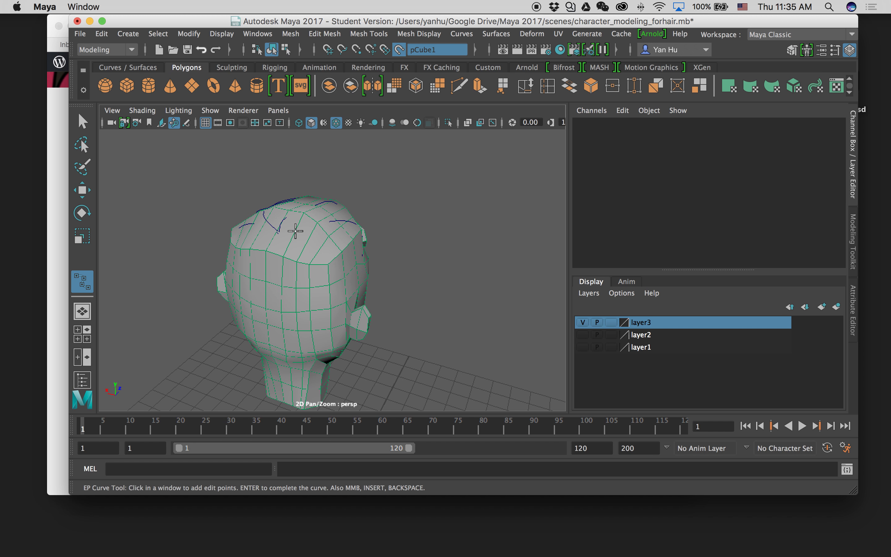
click(279, 236)
alt+drag(328, 263, 270, 241)
click(287, 234)
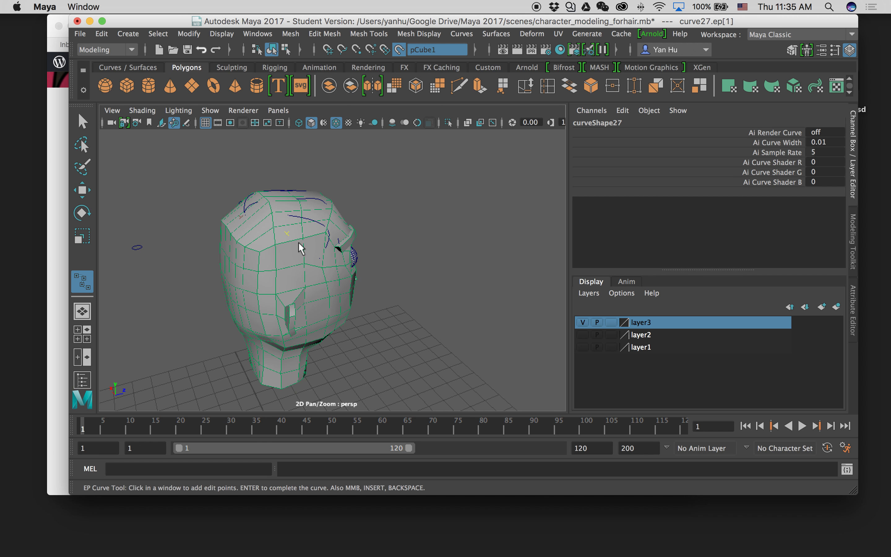
click(296, 257)
click(296, 265)
key(Return)
key(q)
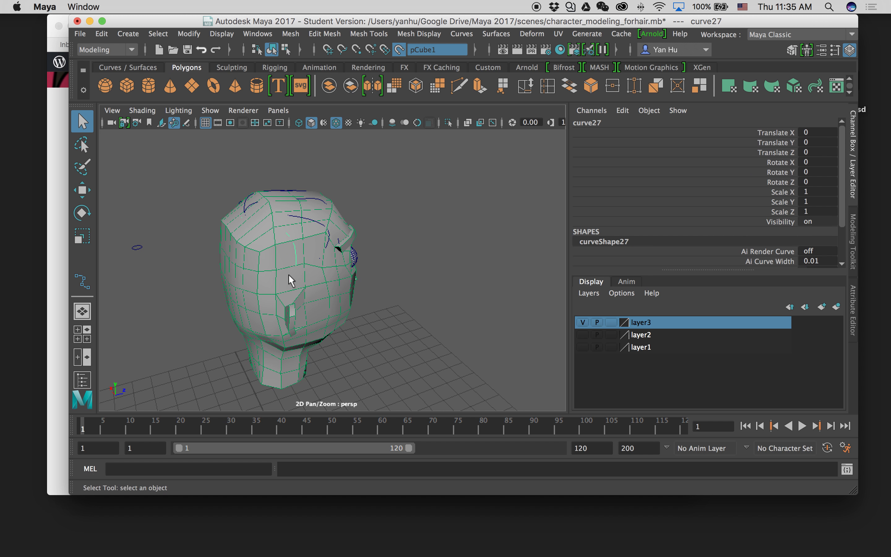
Step: Draw an EP curve from the crown over the right rear corner of the head towards the back of the right ear
alt+drag(259, 265, 322, 277)
key(y)
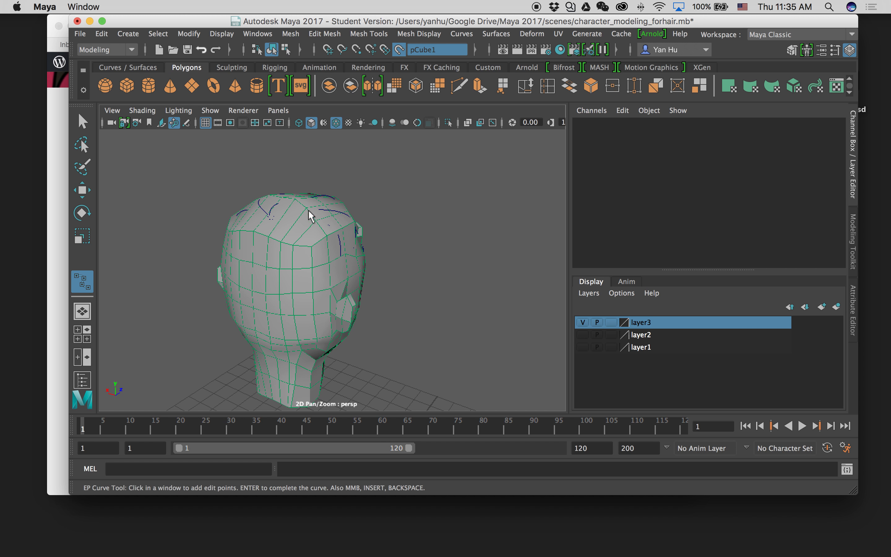
click(273, 225)
click(292, 246)
click(319, 252)
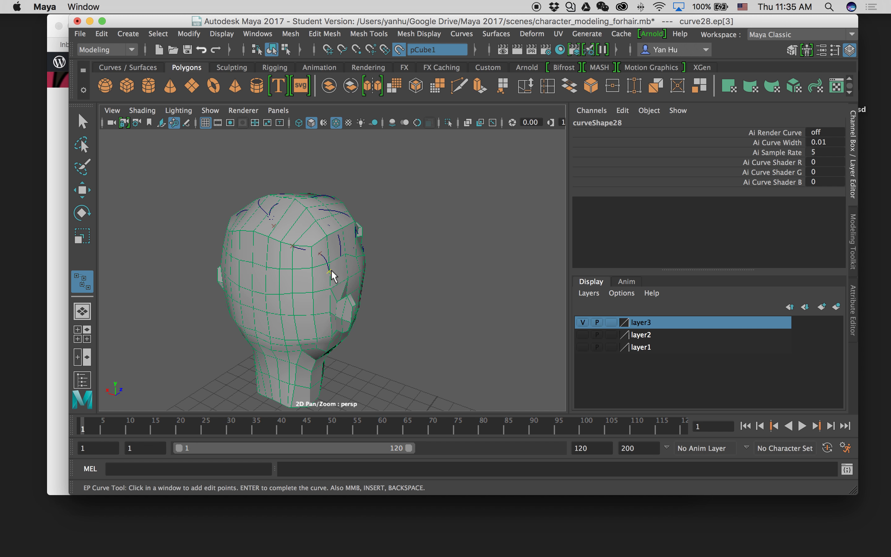
key(Return)
Step: Draw an EP curve from the crown across the upper back edge of the head to the character's left side
alt+drag(235, 285, 329, 281)
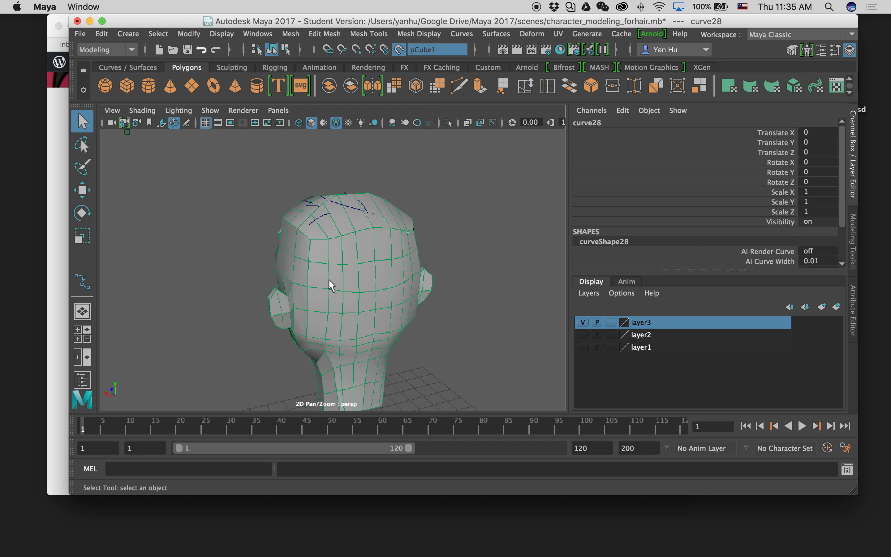
key(y)
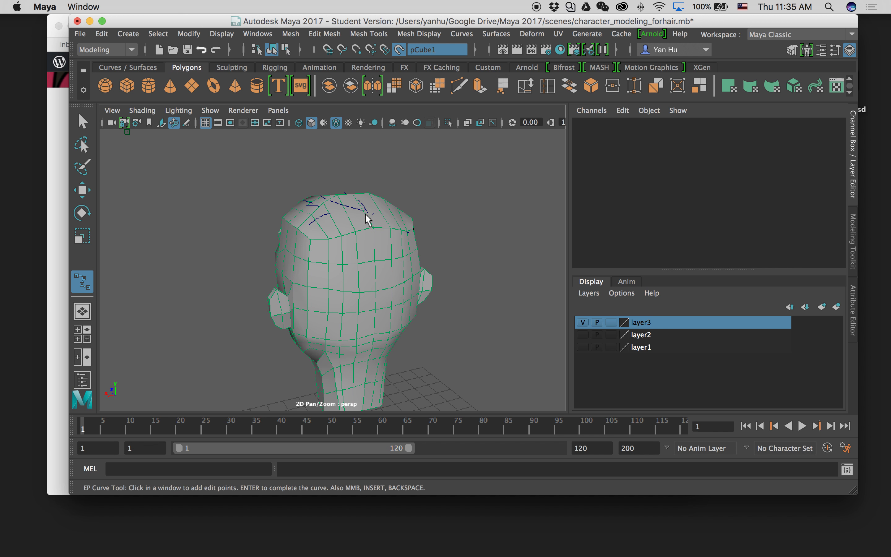
click(360, 214)
click(339, 229)
click(310, 241)
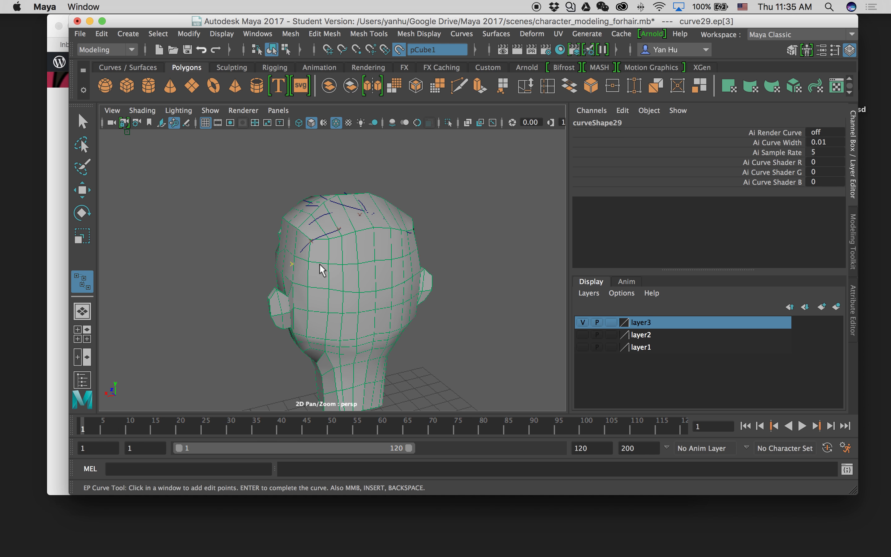
key(Return)
Step: Draw an EP curve from the crown down the character's left portion of the back of the head
mouse_move(299, 261)
alt+mouse_down()
mouse_move(372, 254)
mouse_move(406, 267)
mouse_move(307, 269)
alt+mouse_up()
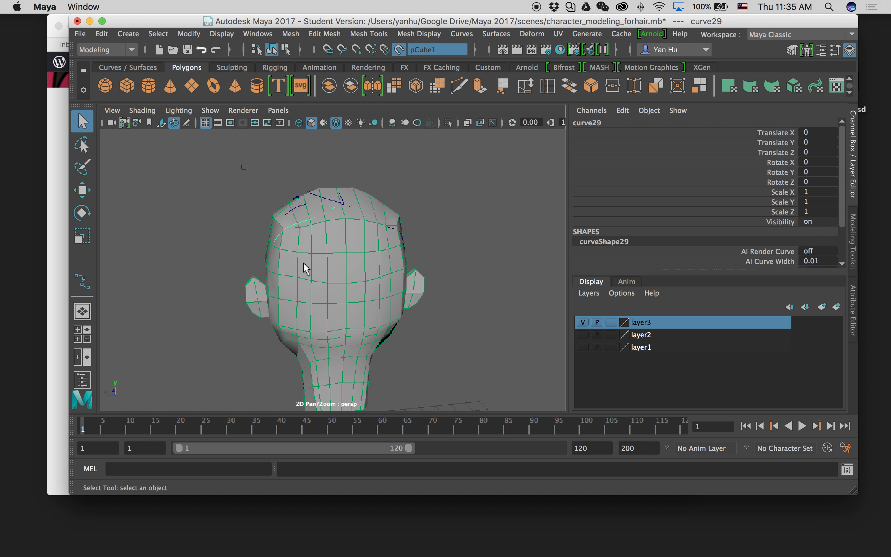
key(y)
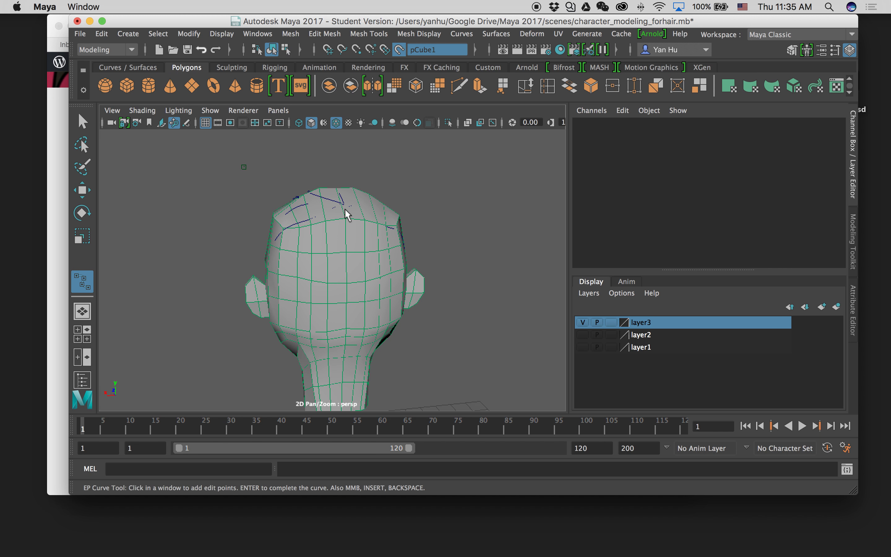
click(345, 209)
click(294, 266)
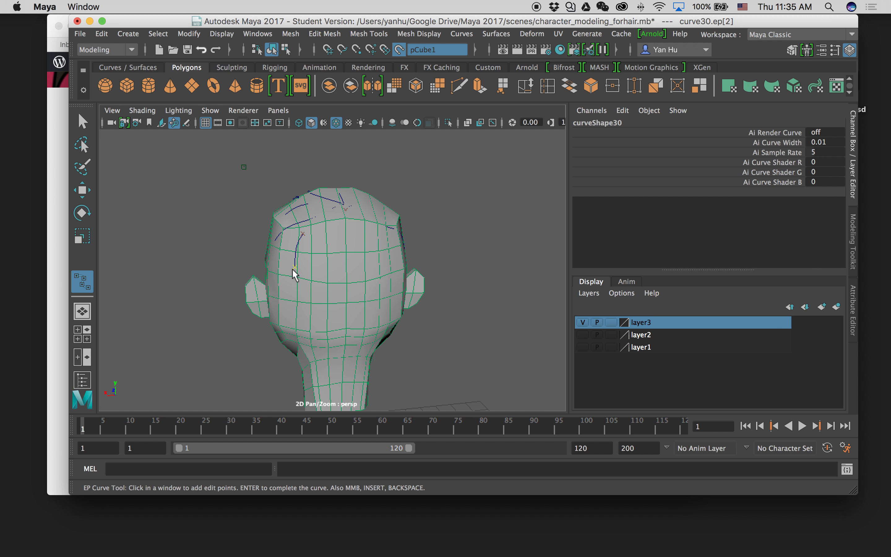
key(q)
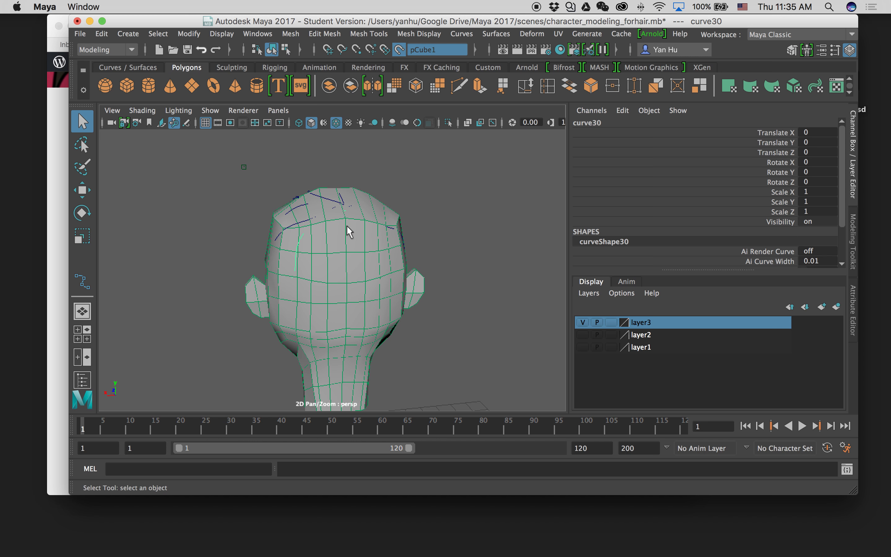
Step: Draw an EP curve from the crown down the middle of the back of the head, bending at its lower end
key(y)
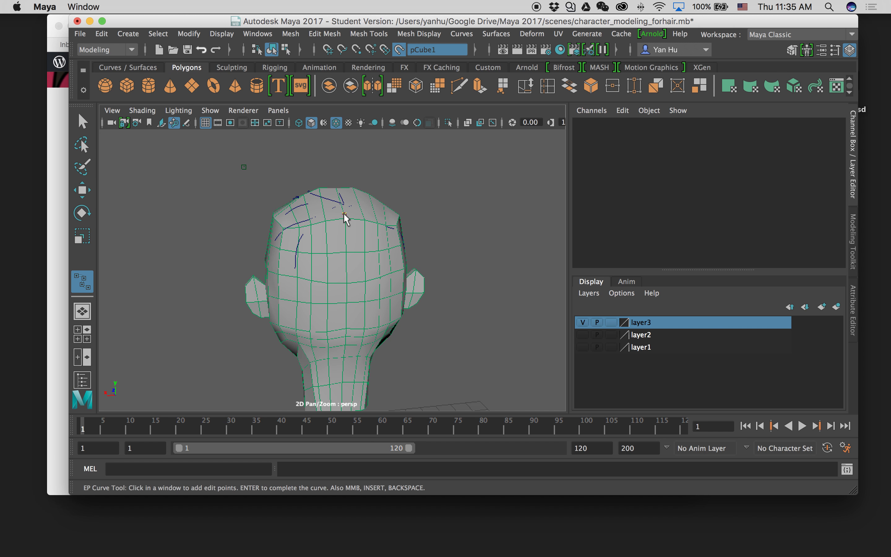
click(341, 231)
click(334, 260)
click(343, 275)
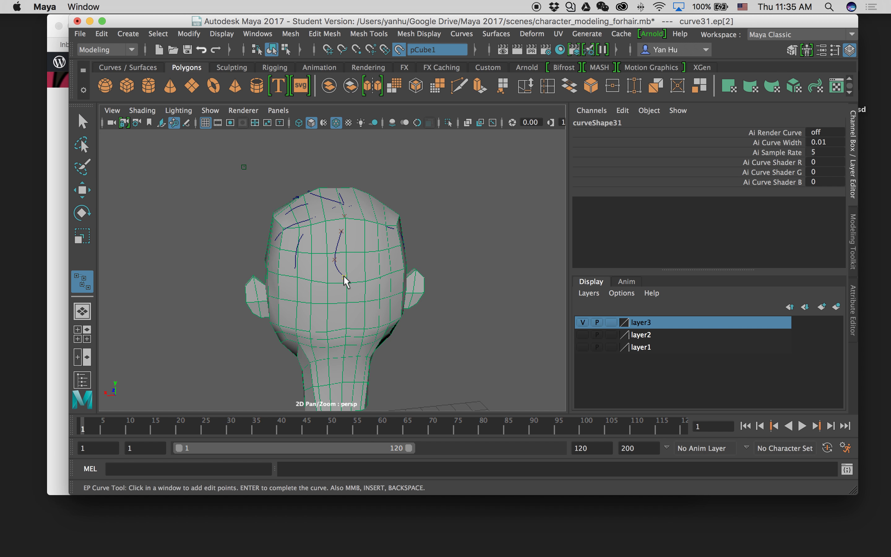
key(q)
Step: Draw an EP curve down the back of the head just right of the central curve, bending back towards the centre
alt+drag(344, 258, 301, 264)
key(b)
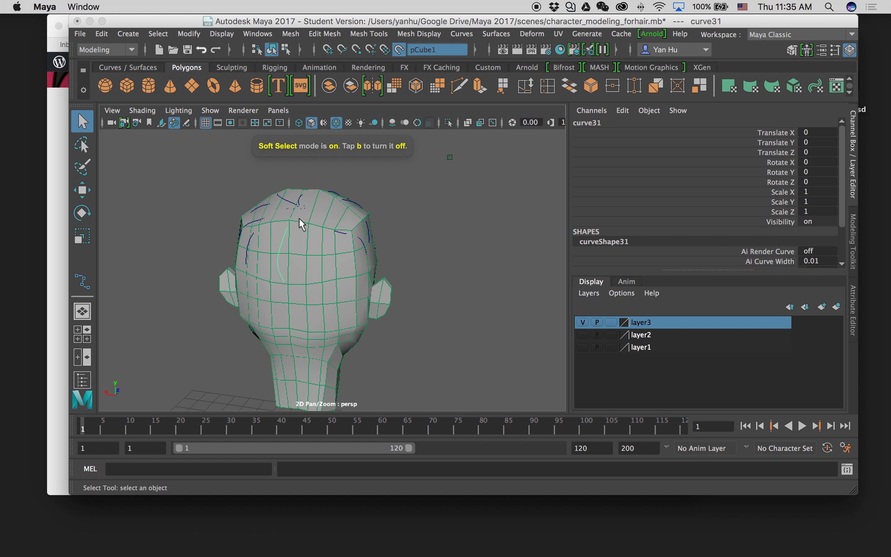
key(y)
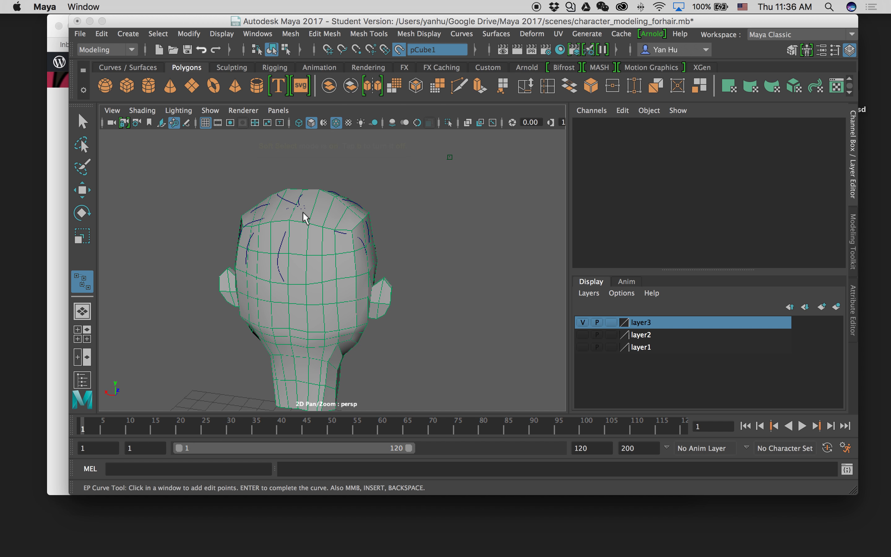
click(299, 213)
click(311, 231)
click(315, 253)
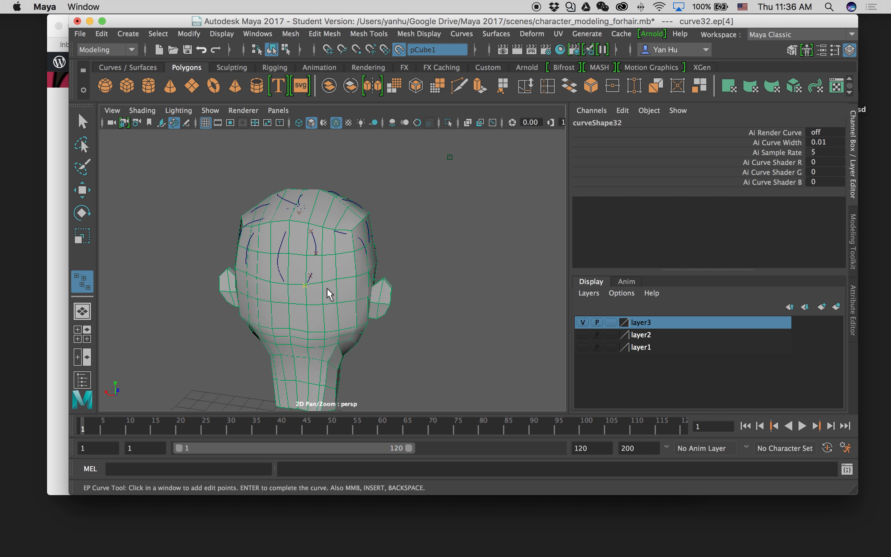
key(Return)
Step: Draw an EP curve from the crown down the character's right portion of the back of the head
key(y)
click(301, 208)
click(332, 236)
click(340, 261)
click(341, 275)
drag(339, 275, 338, 283)
key(q)
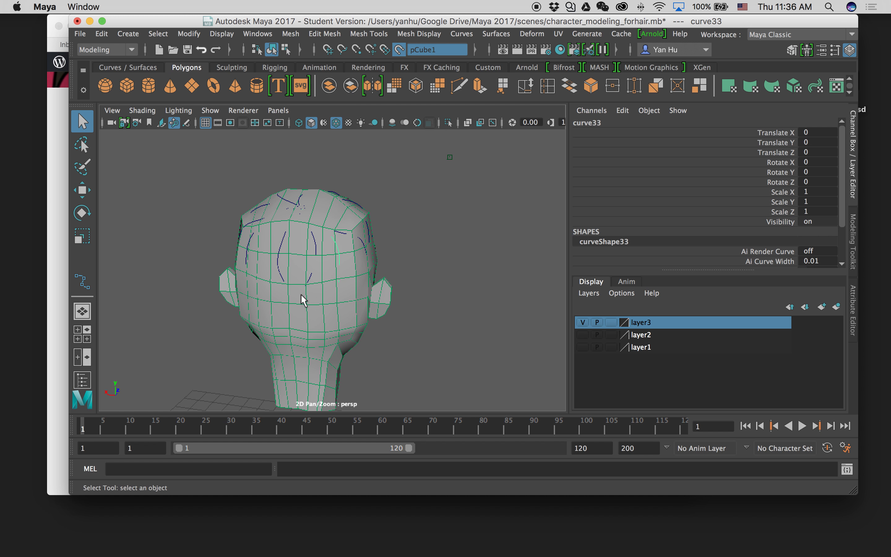
Step: Draw an outward-bowing EP curve on the back of the head, between the character's left and central upper curves and reaching below them
alt+drag(292, 291, 440, 290)
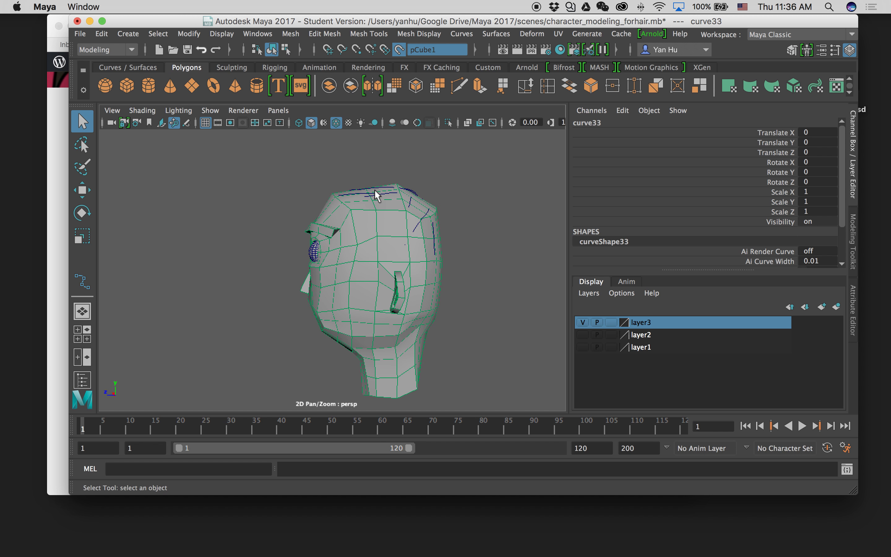
key(y)
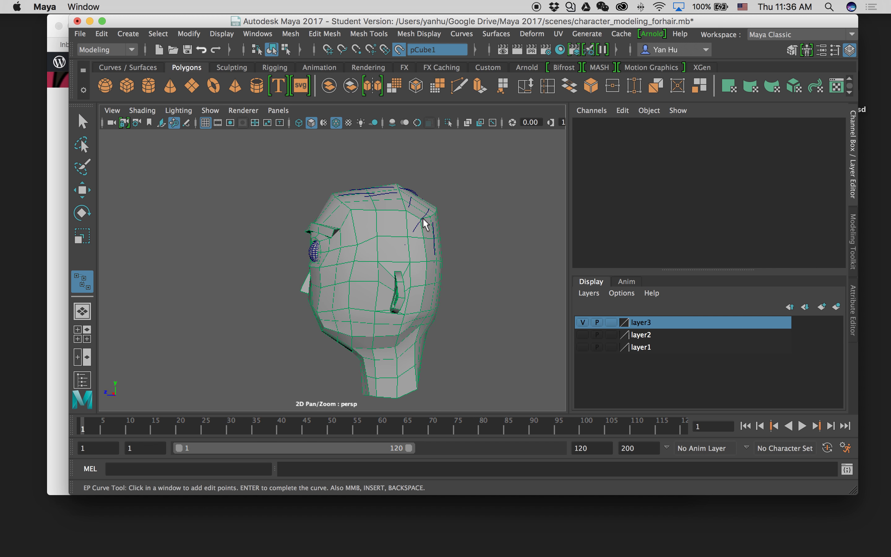
alt+drag(407, 241, 387, 248)
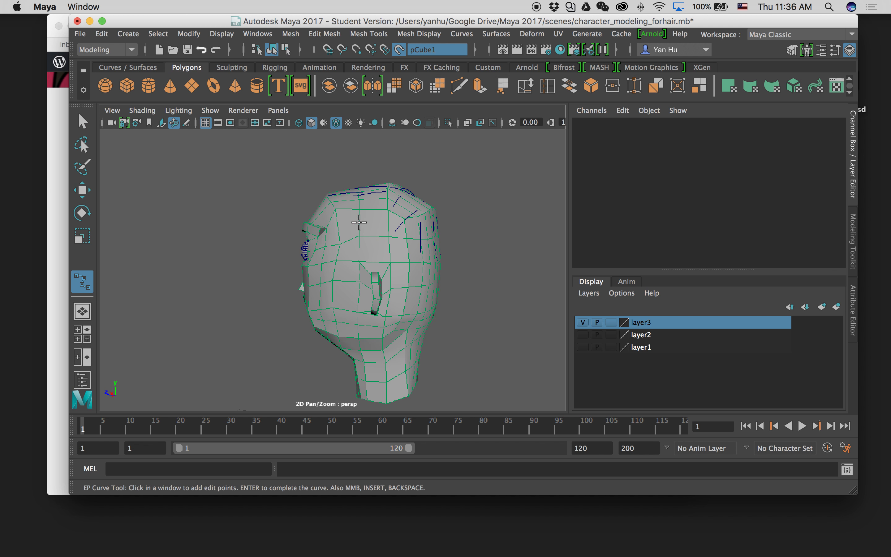
alt+drag(366, 221, 289, 239)
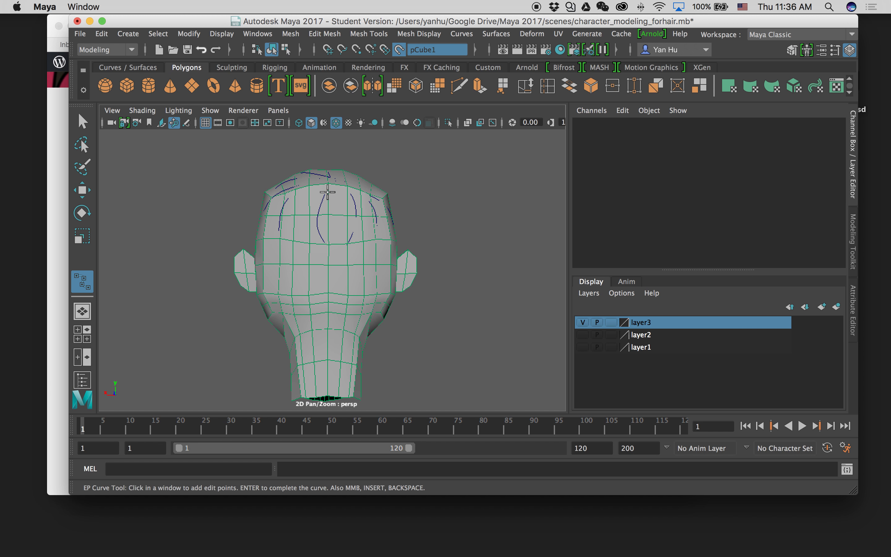
click(290, 239)
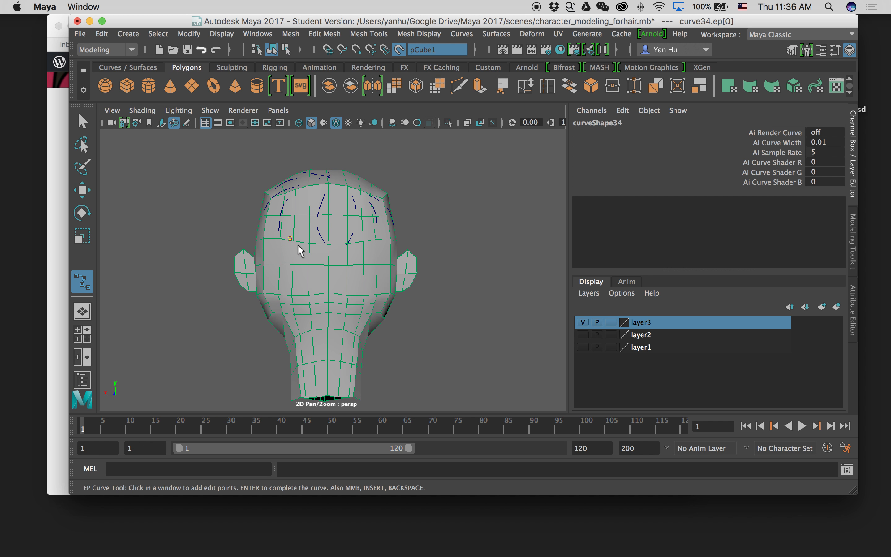
key(super+z)
click(307, 214)
click(299, 267)
key(q)
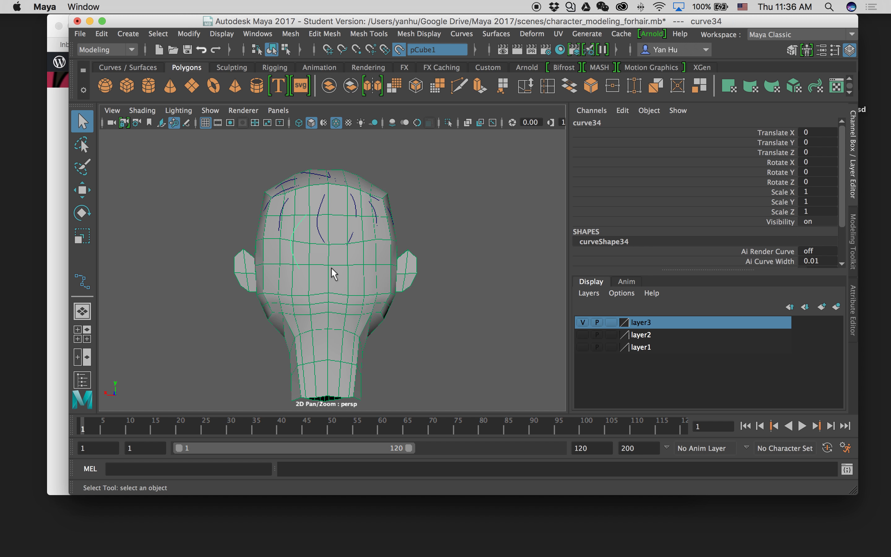
Step: Draw an EP curve down the middle of the back of the head, just right of centre, slanting back to the centreline
key(g)
click(336, 231)
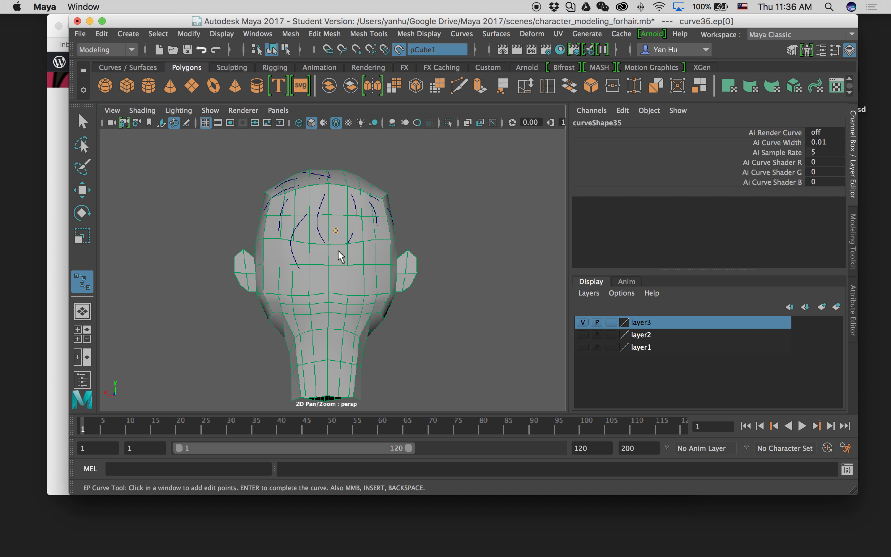
key(q)
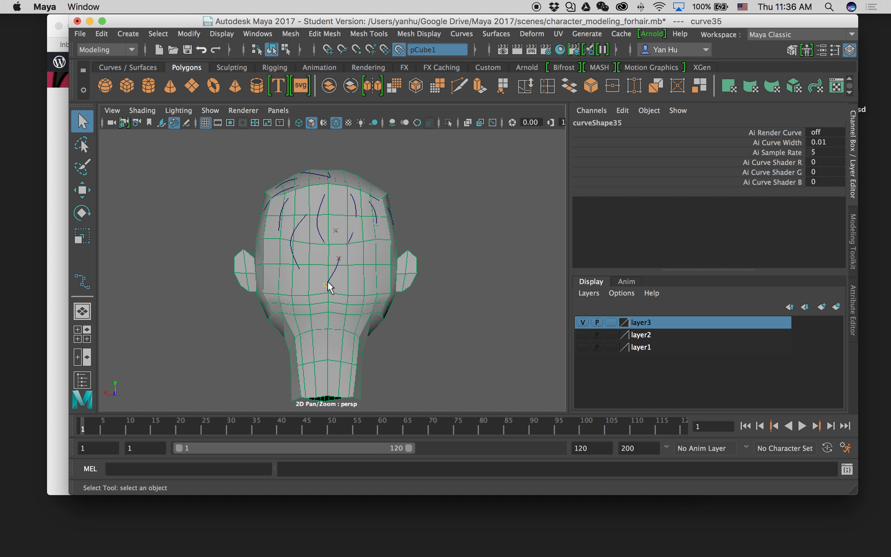
Step: Draw an EP curve down the character's right portion of the back of the head, ending beside the ear
key(g)
click(368, 228)
click(368, 254)
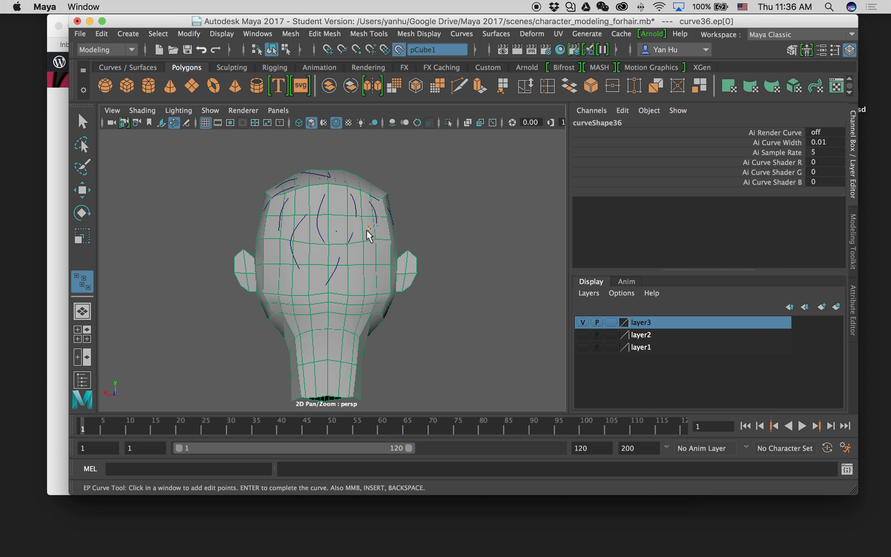
click(379, 274)
key(q)
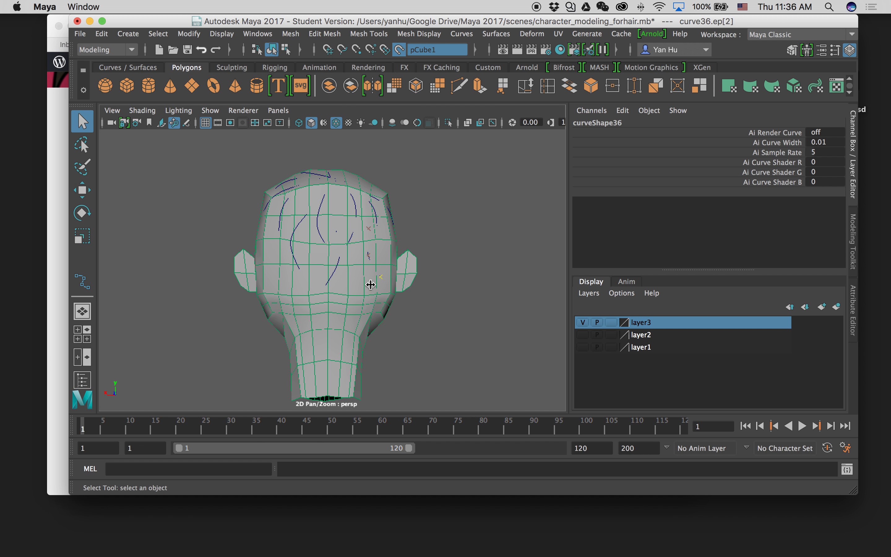
Step: Draw a four-point EP curve down the back of the head beside the character's left ear, bowing outward
key(g)
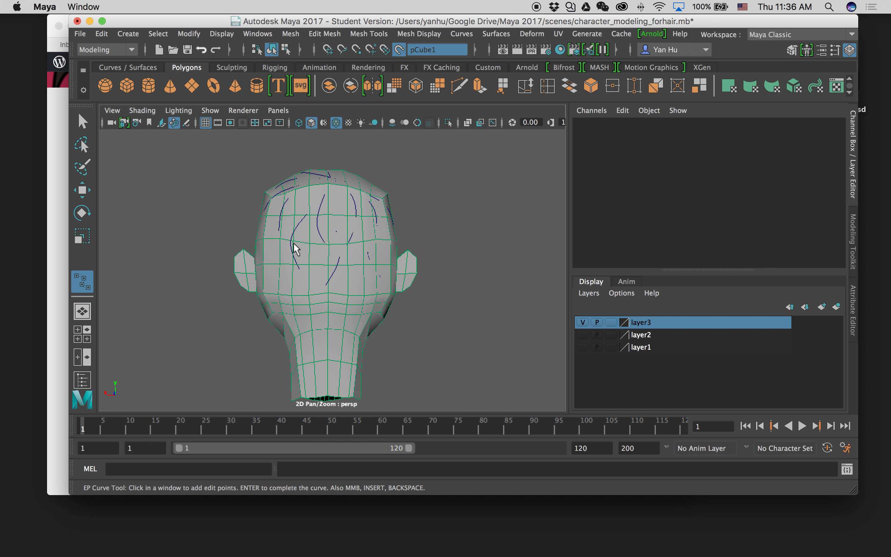
click(280, 240)
click(270, 271)
click(277, 291)
click(280, 309)
key(q)
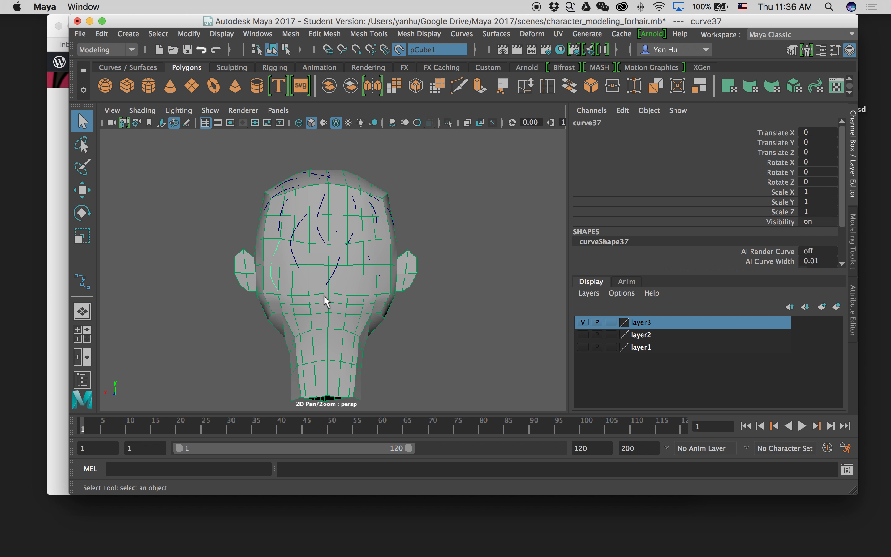
Step: Draw an EP curve just left of centre from the mid back of the head down to the top of the neck
key(g)
click(314, 250)
click(312, 282)
click(312, 304)
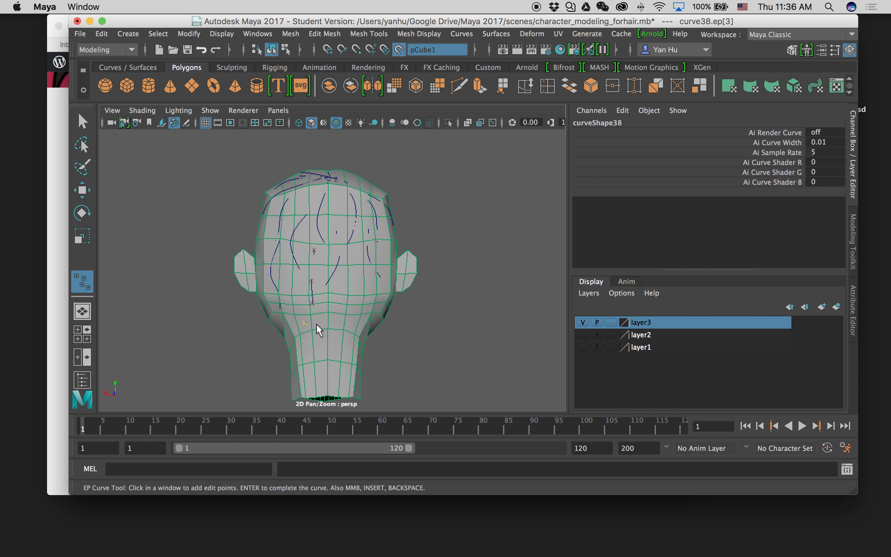
key(q)
Step: Draw an EP curve on the character's right portion of the lower back of the head, bending inward towards the nape
key(g)
click(358, 254)
click(364, 280)
click(342, 313)
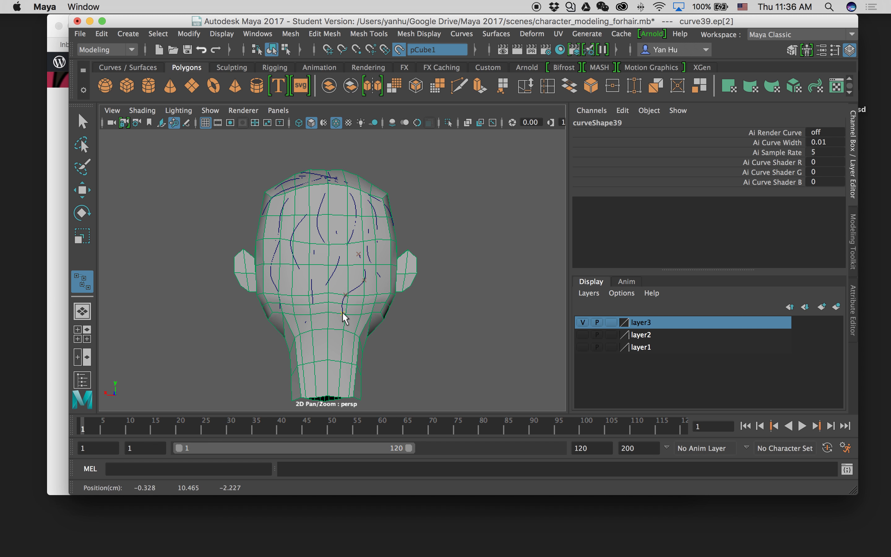
key(q)
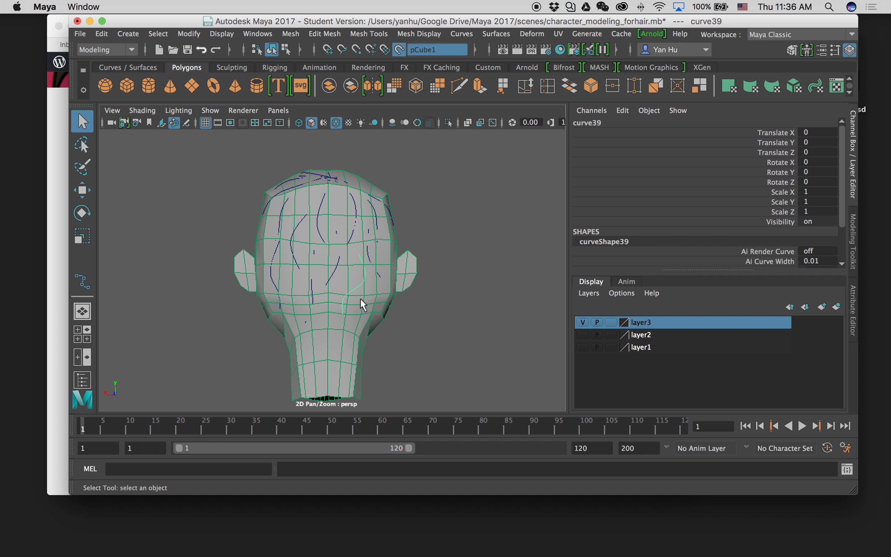
Step: Draw a three-point EP curve down the character's left side of the head, ending just in front of the ear's top
key(y)
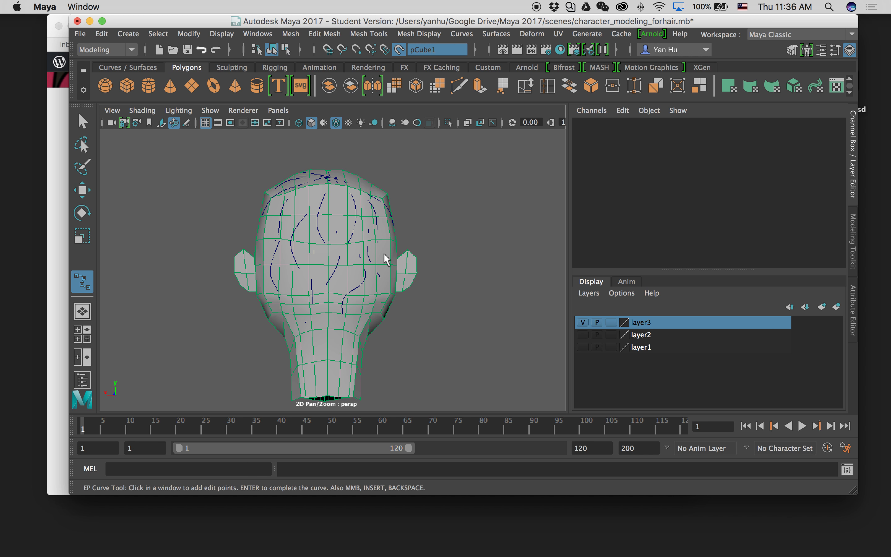
alt+drag(274, 307, 370, 244)
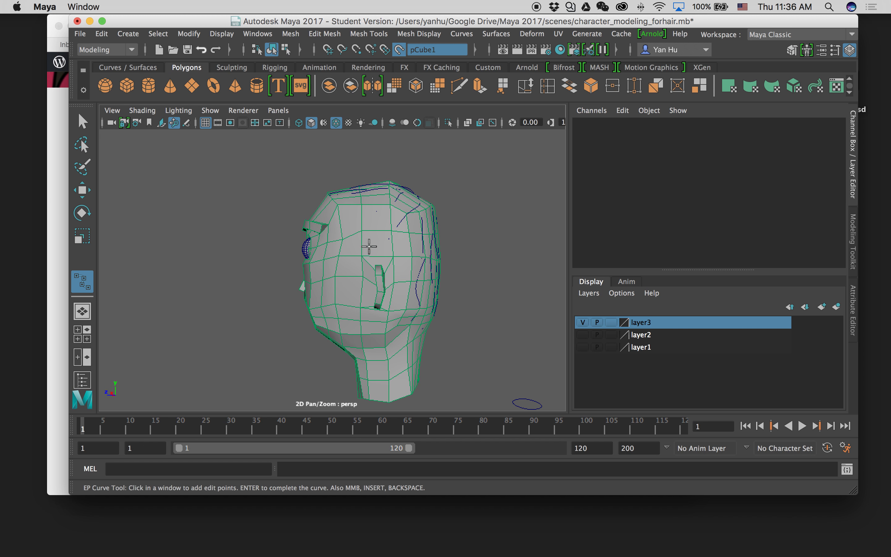
click(370, 215)
click(360, 238)
click(361, 257)
key(Return)
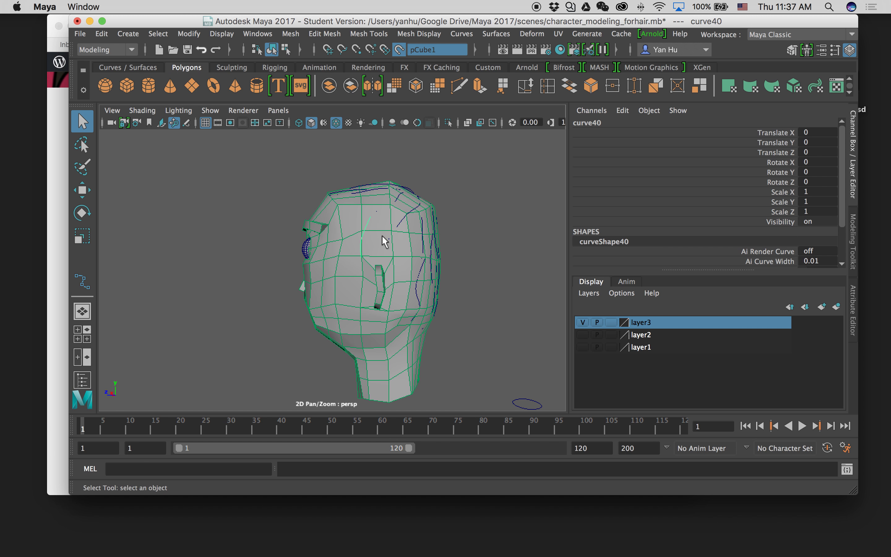
Step: Draw a three-point EP curve down the character's left side of the head, ending just above and behind the ear
key(y)
click(389, 217)
click(388, 239)
click(393, 252)
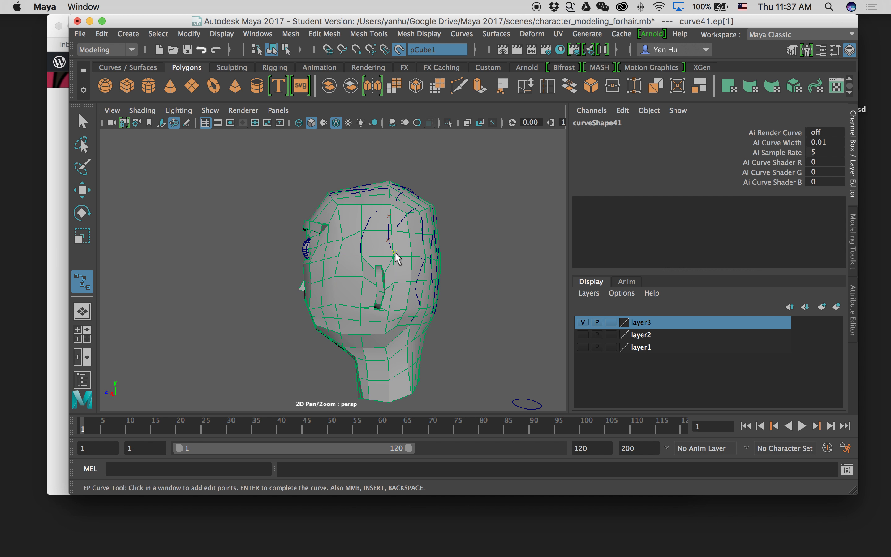
key(q)
Step: Draw an EP curve along the upper edge of the character's left side of the head, running forward towards the forehead
alt+drag(351, 263, 392, 260)
alt+drag(378, 224, 333, 235)
click(410, 241)
mouse_move(372, 264)
alt+mouse_down()
mouse_move(417, 219)
mouse_move(328, 236)
mouse_move(377, 265)
alt+mouse_up()
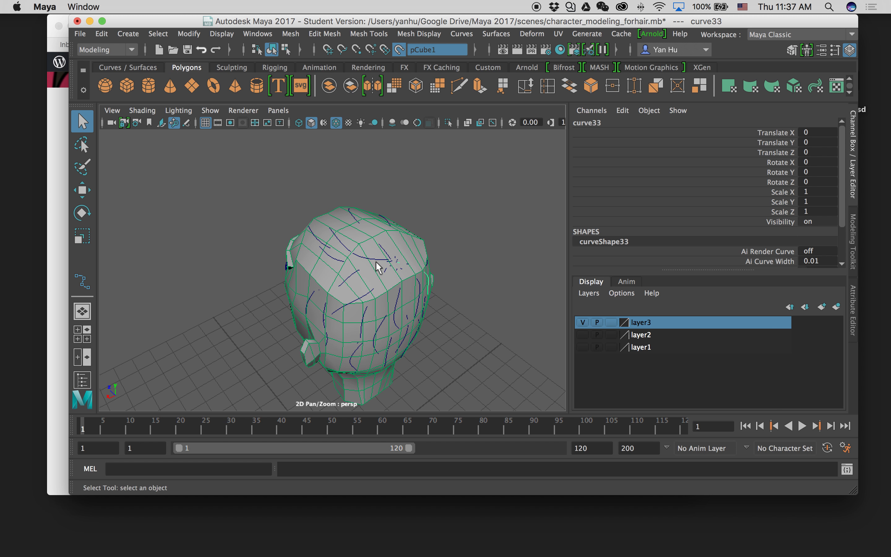
key(y)
click(400, 265)
alt+drag(372, 288, 443, 257)
click(400, 235)
alt+drag(365, 253, 398, 241)
click(384, 236)
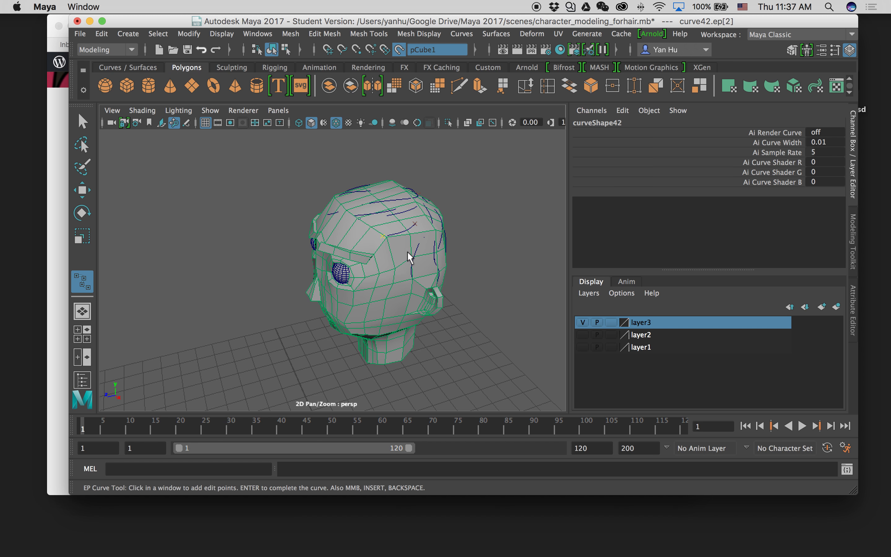
Step: Draw a four-point EP curve down the character's right side of the head, ending just behind the ear
alt+drag(388, 279, 352, 261)
alt+drag(404, 243, 334, 218)
key(y)
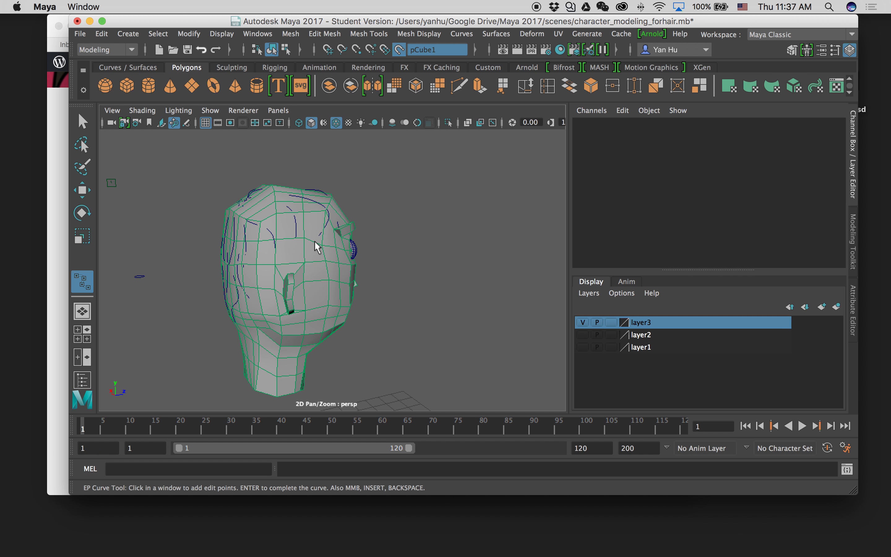
alt+drag(285, 253, 301, 249)
click(285, 232)
click(284, 259)
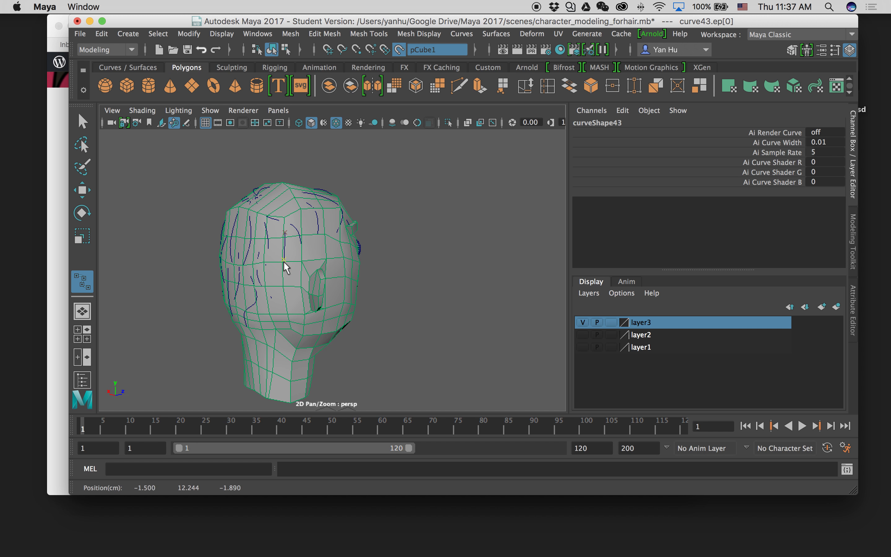
click(299, 277)
click(293, 294)
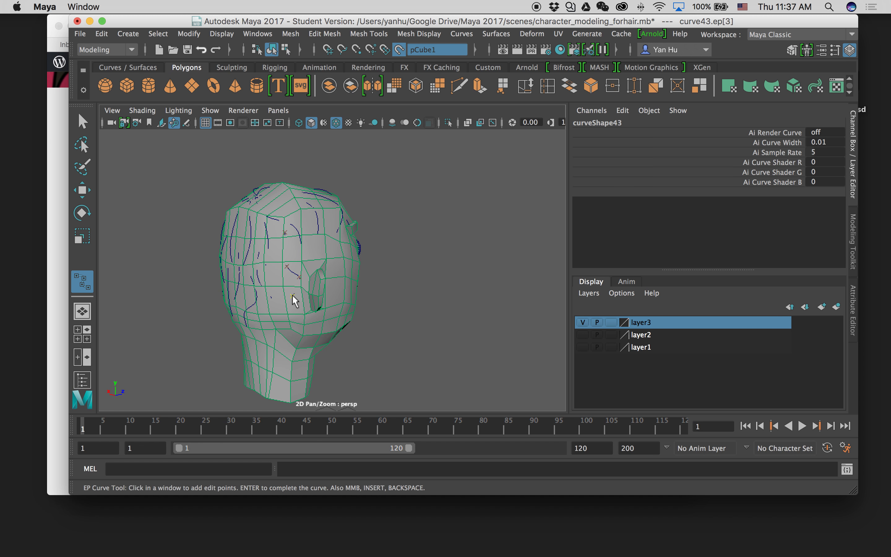
key(q)
Step: Make the head mesh no longer live
alt+drag(264, 294, 236, 269)
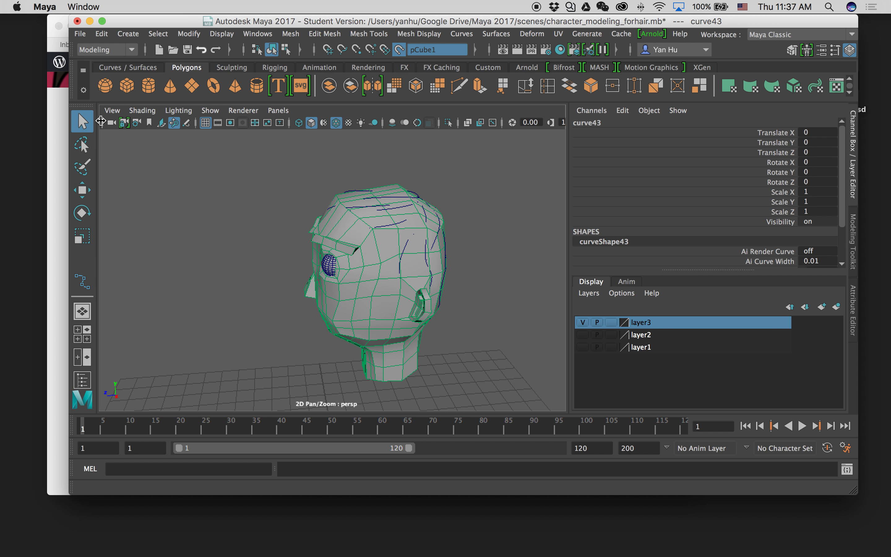
click(189, 33)
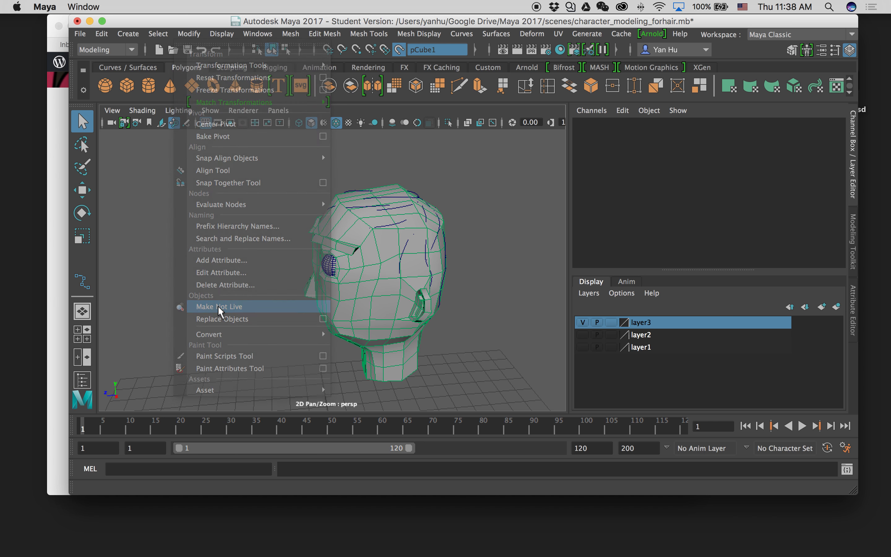
click(218, 306)
Step: Set the head's display layer, layer3, to Reference so that the mesh cannot be selected
mouse_move(400, 277)
mouse_down()
mouse_move(407, 224)
mouse_move(466, 229)
mouse_up()
click(397, 222)
alt+drag(394, 212, 491, 223)
click(344, 206)
alt+drag(342, 205, 290, 243)
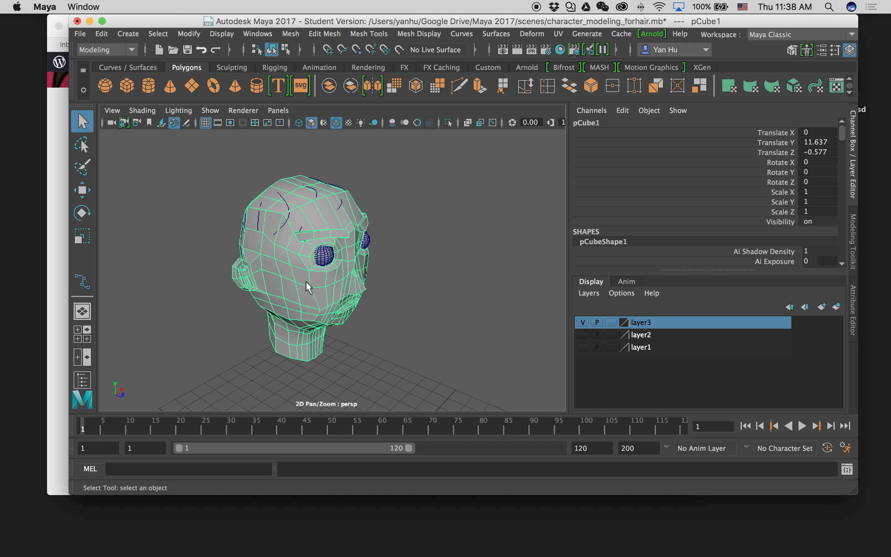
click(394, 289)
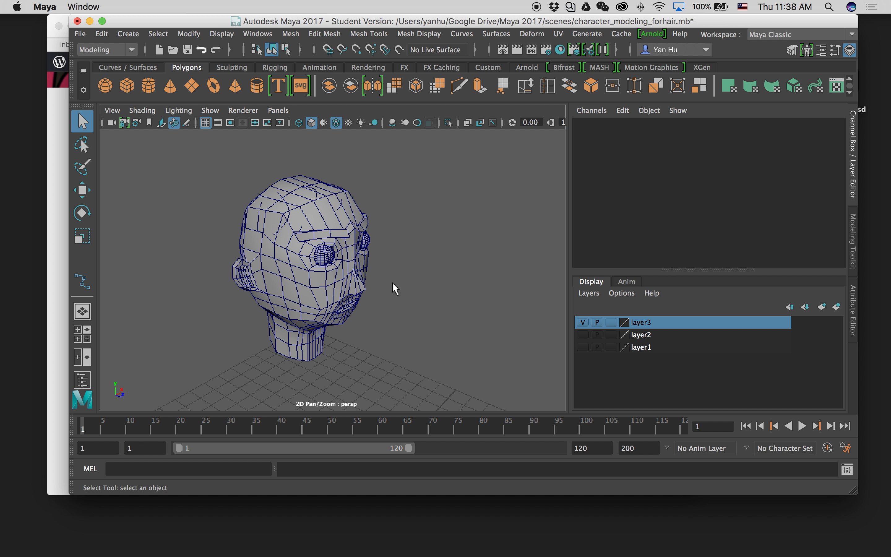
click(299, 297)
alt+drag(428, 323, 296, 309)
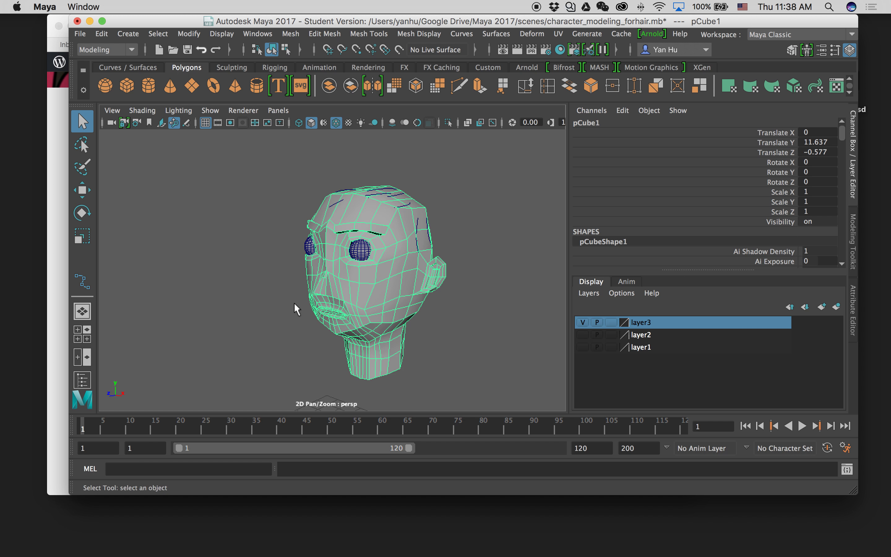
click(611, 322)
click(612, 323)
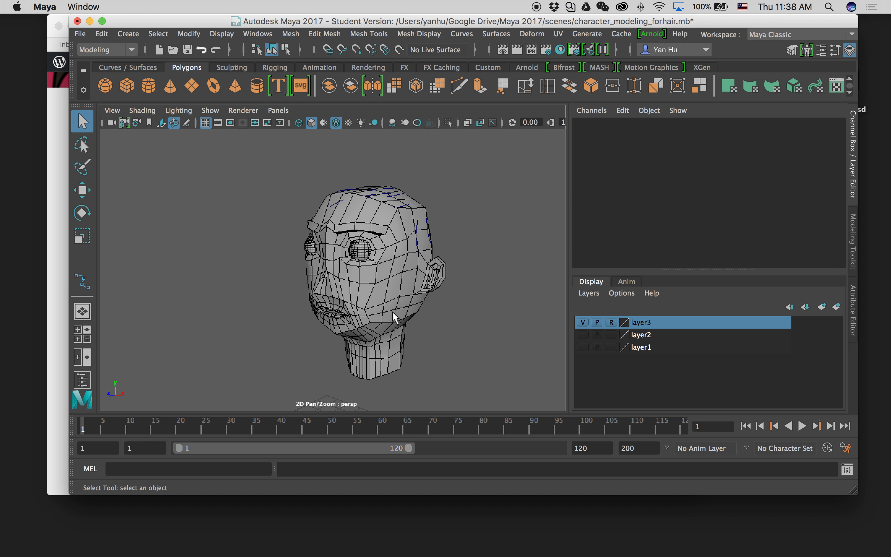
Step: Try box-selecting the guide curves over the referenced head, and clear the selection
alt+drag(392, 302, 410, 228)
click(369, 189)
click(318, 191)
drag(319, 192, 368, 221)
alt+drag(298, 217, 368, 203)
alt+drag(298, 230, 393, 336)
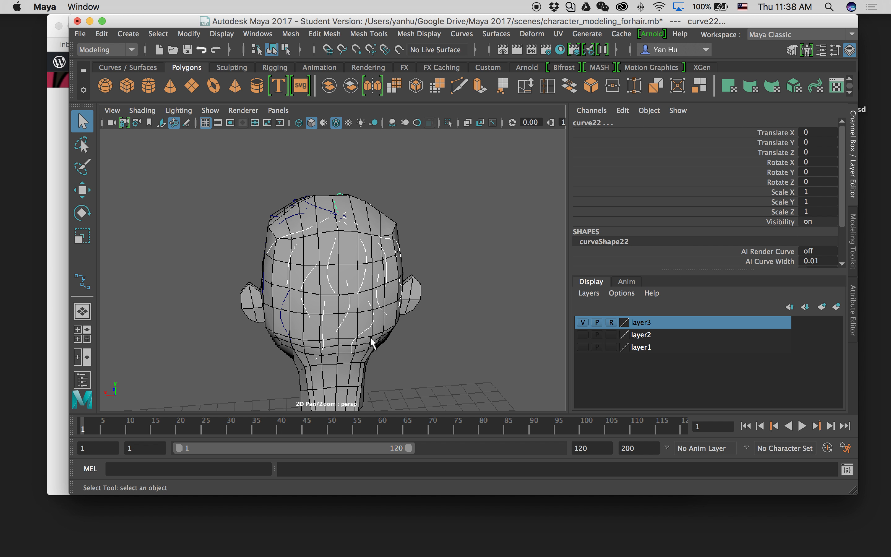
click(422, 333)
Step: Examine the guide curves from the sides and front of the head, selecting a single curve to check it
alt+drag(271, 311, 343, 313)
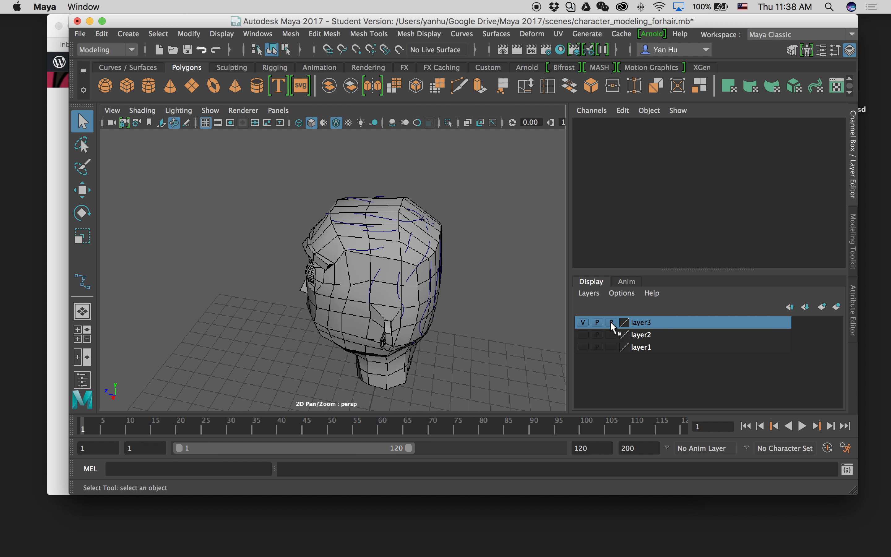
alt+drag(307, 334, 444, 301)
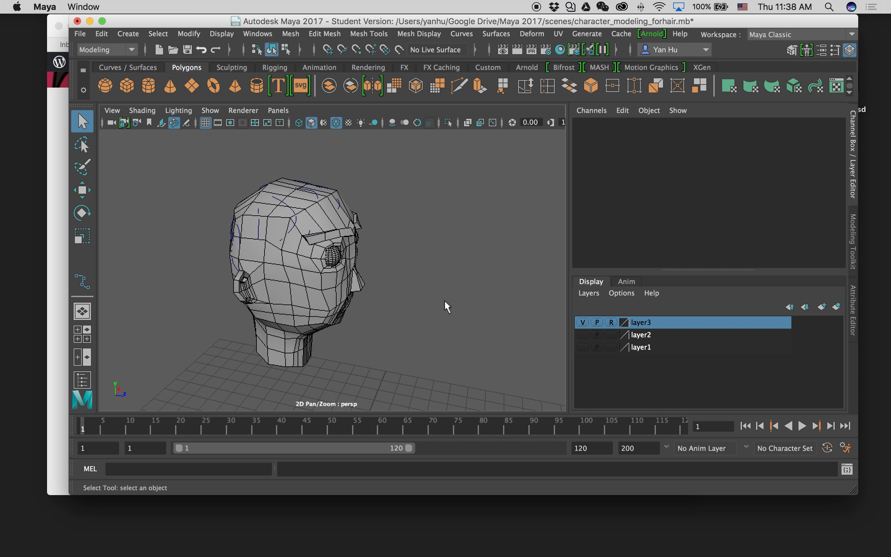
alt+drag(449, 298, 414, 266)
click(332, 242)
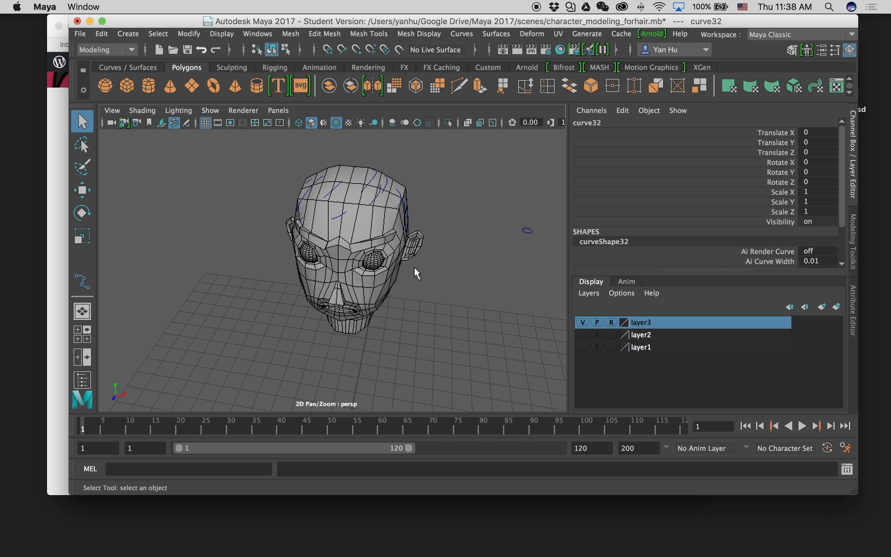
alt+drag(360, 216, 364, 182)
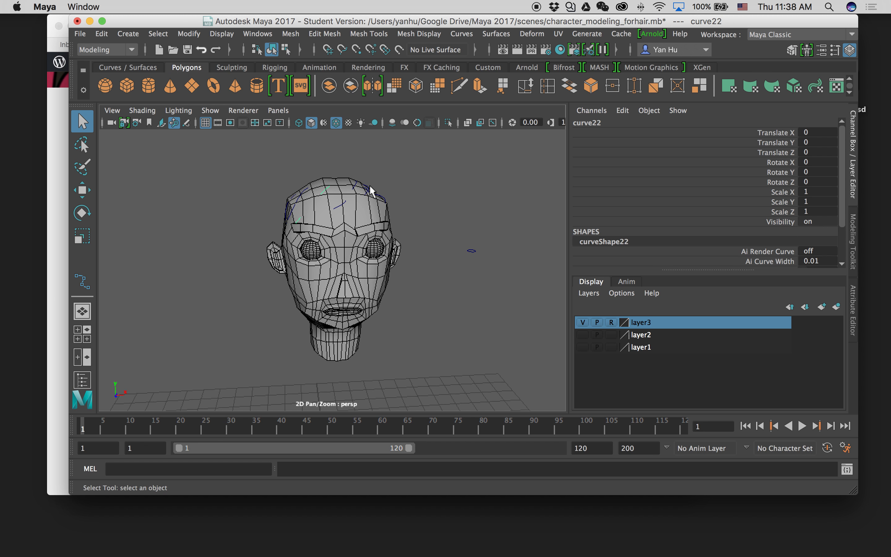
Step: Show the control vertices of the short curve above the forehead and move its selected end CV away from the scalp
alt+drag(312, 226, 390, 221)
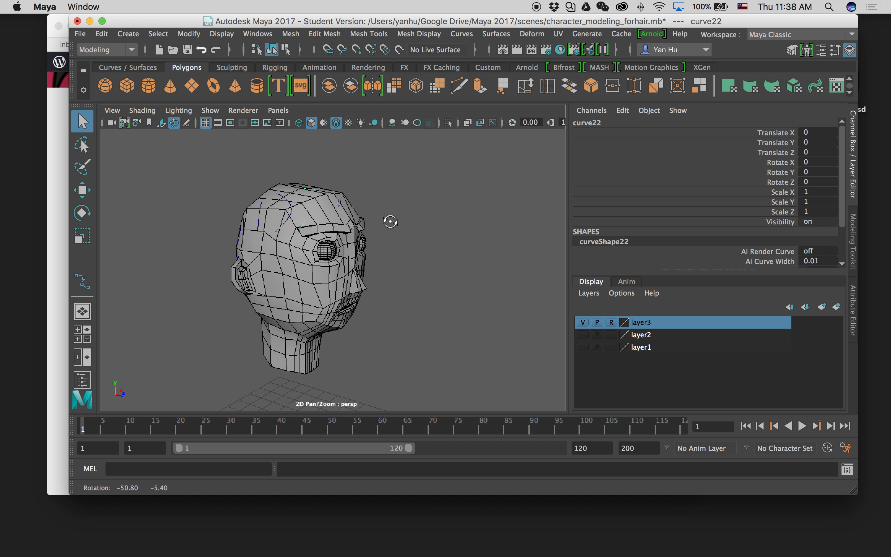
alt+drag(306, 176, 321, 193)
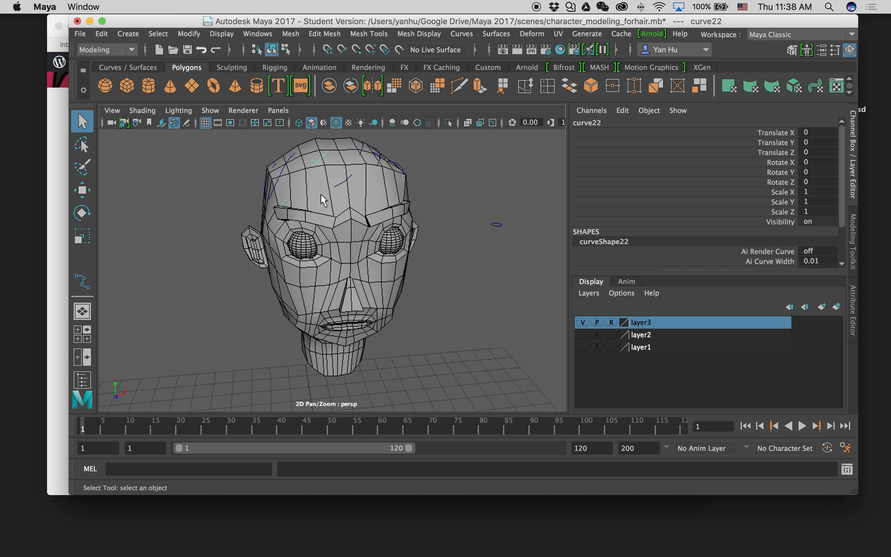
click(348, 182)
right_drag(348, 182, 300, 186)
alt+drag(359, 205, 358, 170)
click(352, 175)
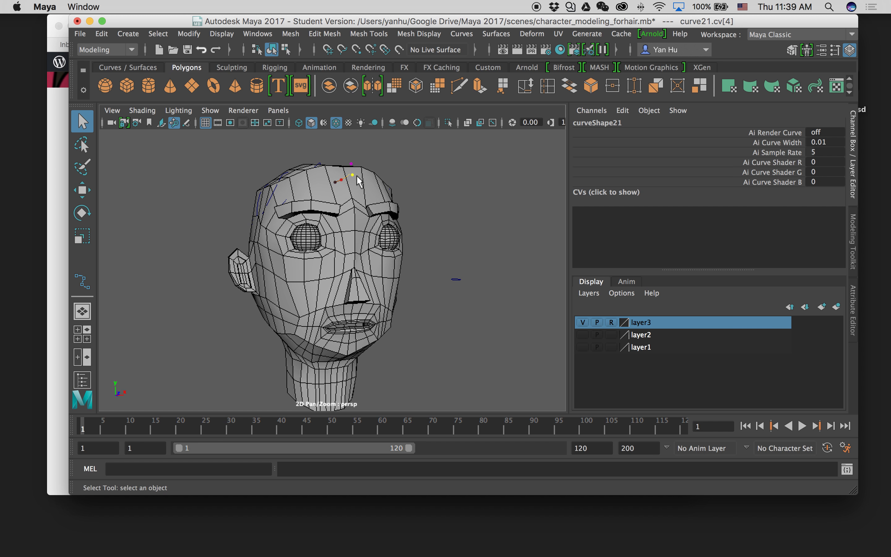
key(w)
drag(355, 144, 273, 215)
click(335, 182)
click(379, 156)
Step: Show the control vertices of the long curve on the front of the crown and adjust the height of its middle CV above the scalp
alt+drag(386, 174, 446, 276)
click(415, 236)
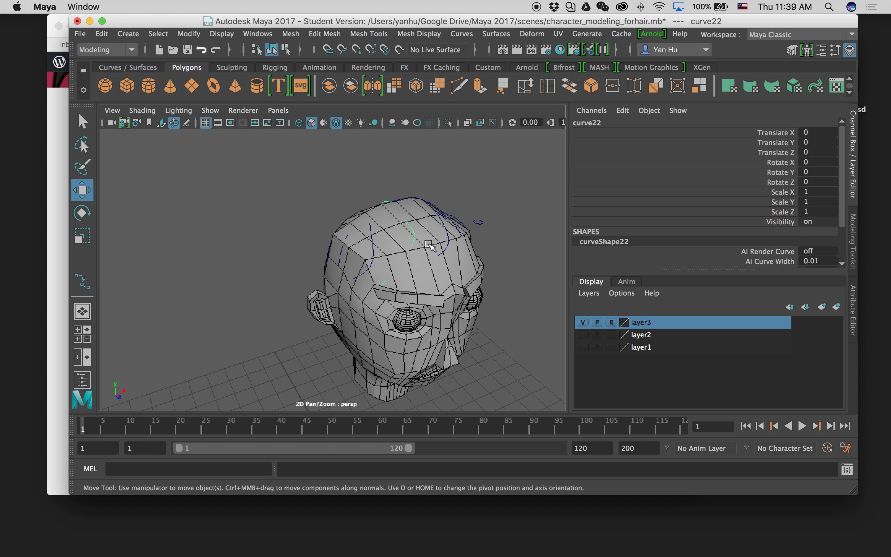
right_drag(413, 224, 355, 232)
alt+drag(355, 232, 422, 182)
click(377, 286)
click(419, 237)
alt+drag(428, 226, 534, 239)
alt+drag(459, 232, 335, 225)
click(321, 210)
mouse_move(323, 184)
mouse_down()
mouse_move(324, 164)
mouse_move(326, 174)
mouse_up()
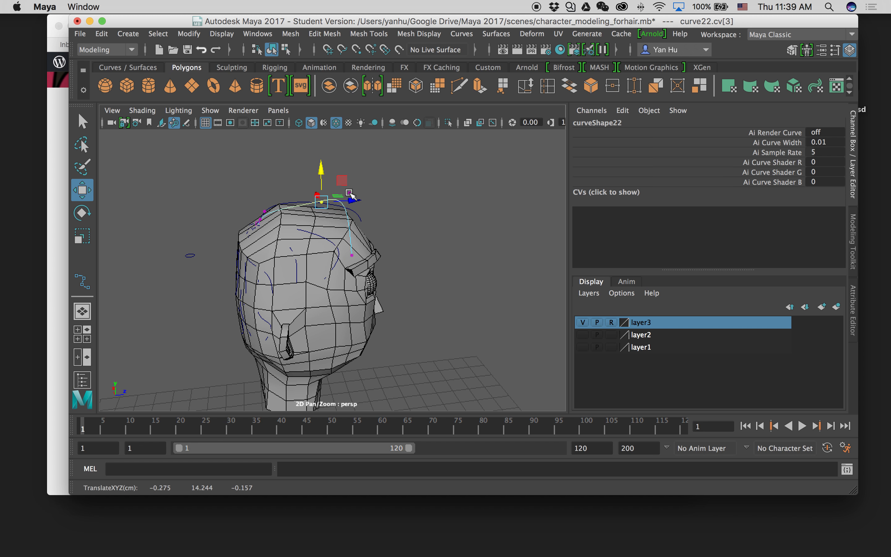
Step: Reposition the next CV and the front end CV of the same crown curve so it arches over the forehead hairline
alt+drag(483, 212, 444, 205)
click(444, 205)
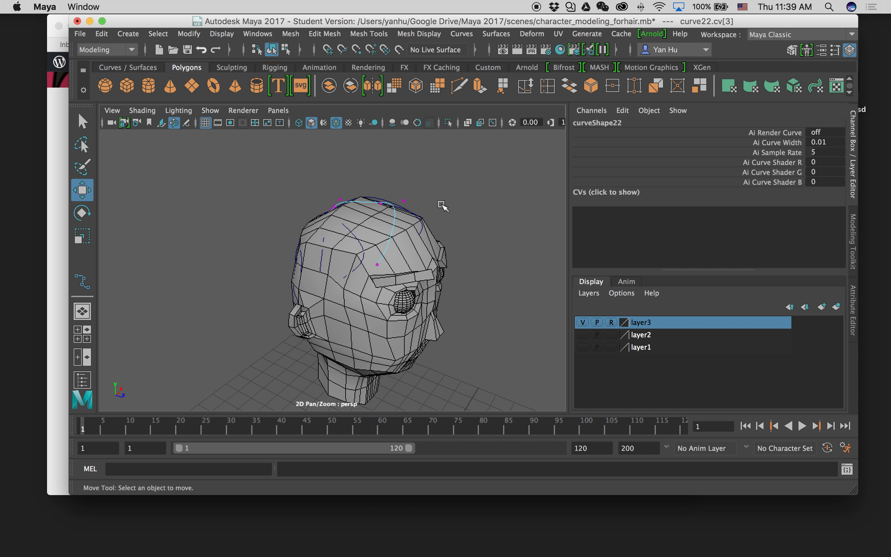
click(406, 203)
drag(406, 181, 420, 203)
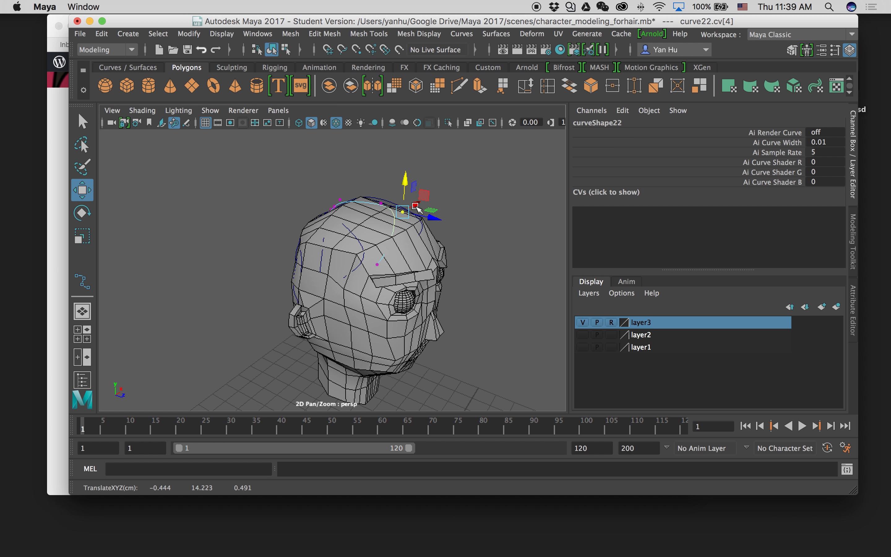
click(378, 264)
drag(378, 233, 441, 258)
click(454, 207)
scroll(451, 232, up, 3)
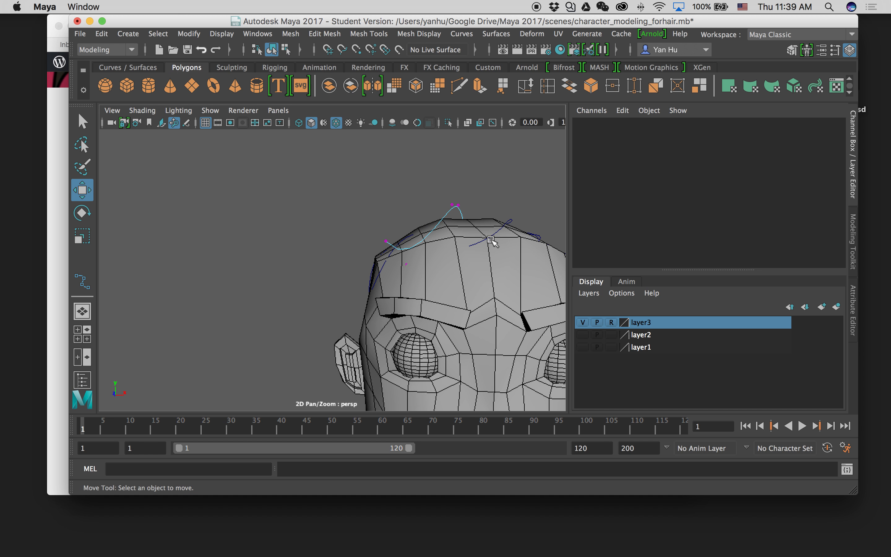
alt+drag(415, 248, 477, 225)
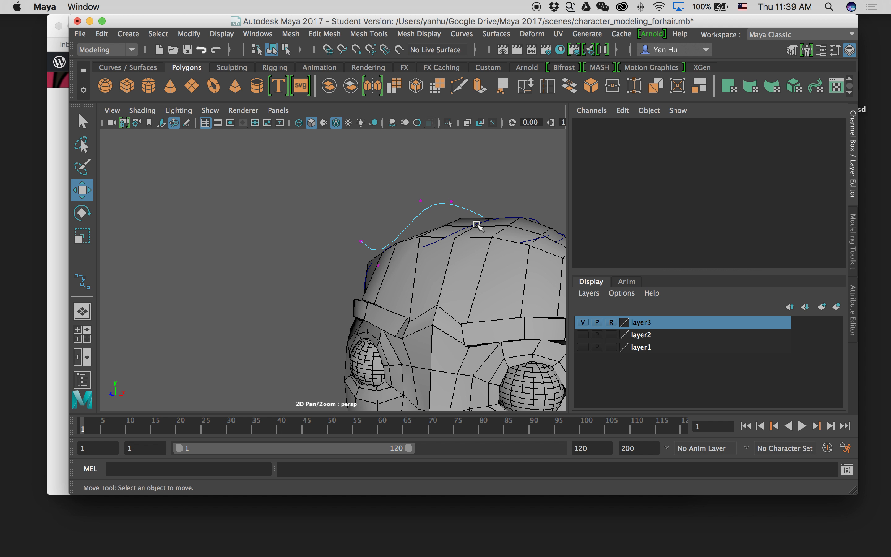
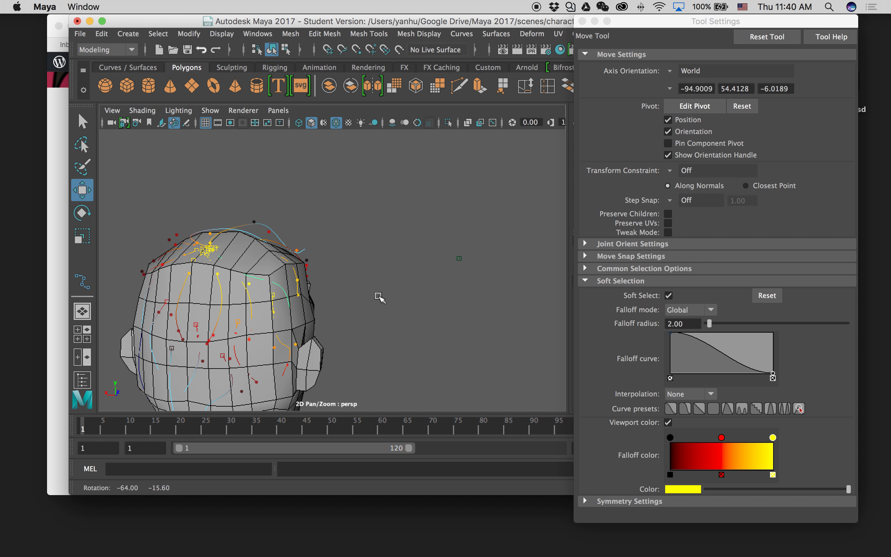
Step: With soft selection, pull a CV of the guide curve on the upper back side of the head outward from the scalp
click(298, 286)
right_drag(298, 226, 228, 226)
click(312, 297)
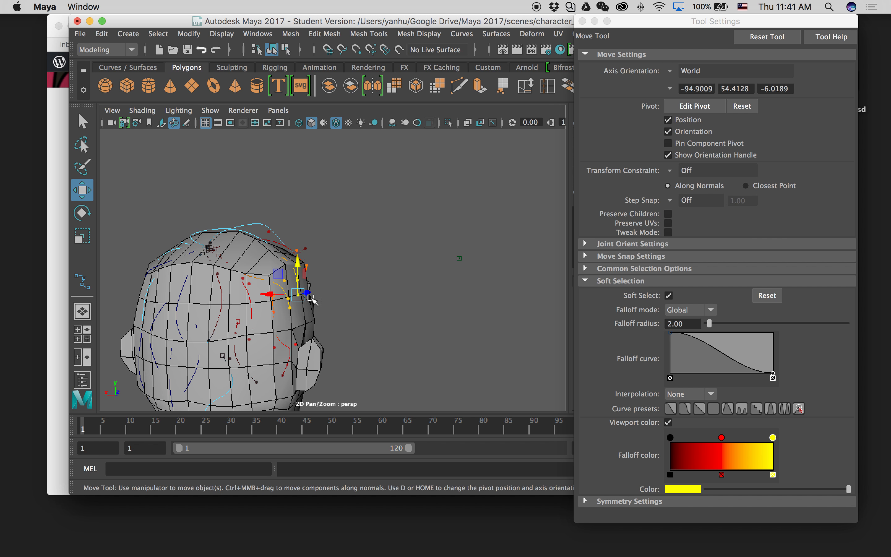
drag(278, 296, 283, 297)
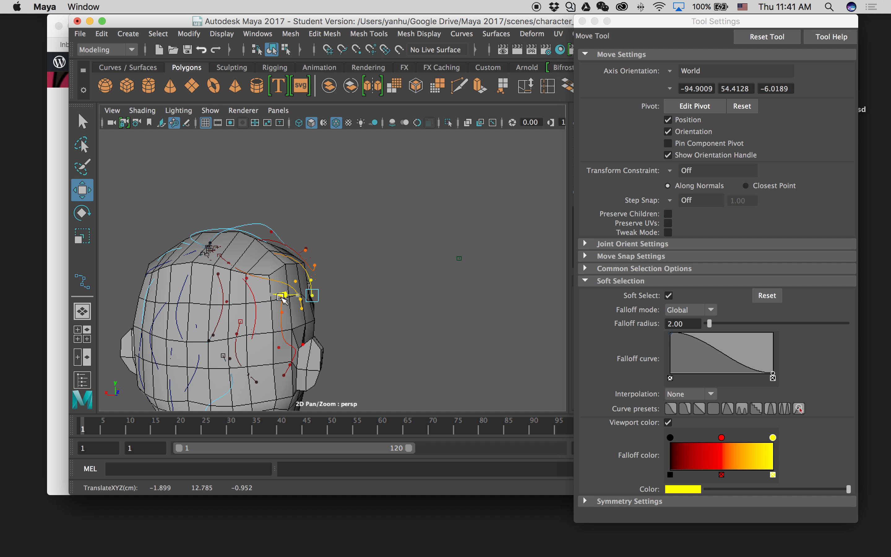
Step: Select a CV on the curve at the back of the head and pull it backward, away from the scalp, with soft selection
alt+drag(351, 325, 206, 336)
alt+drag(263, 363, 236, 326)
click(235, 326)
click(238, 329)
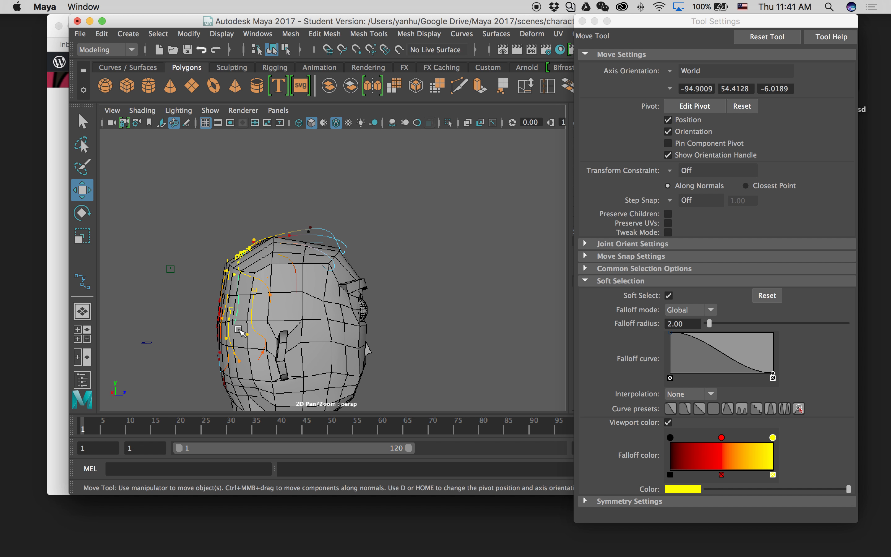
right_drag(233, 323, 192, 230)
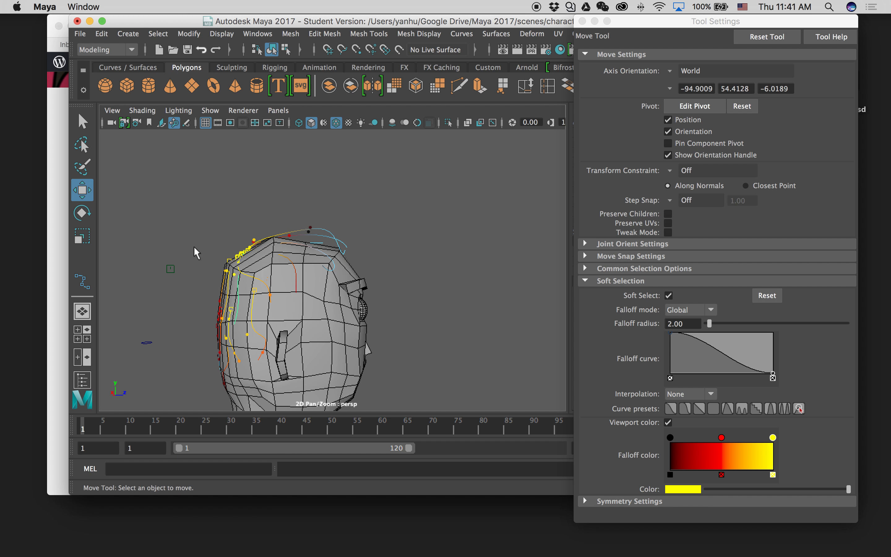
click(229, 327)
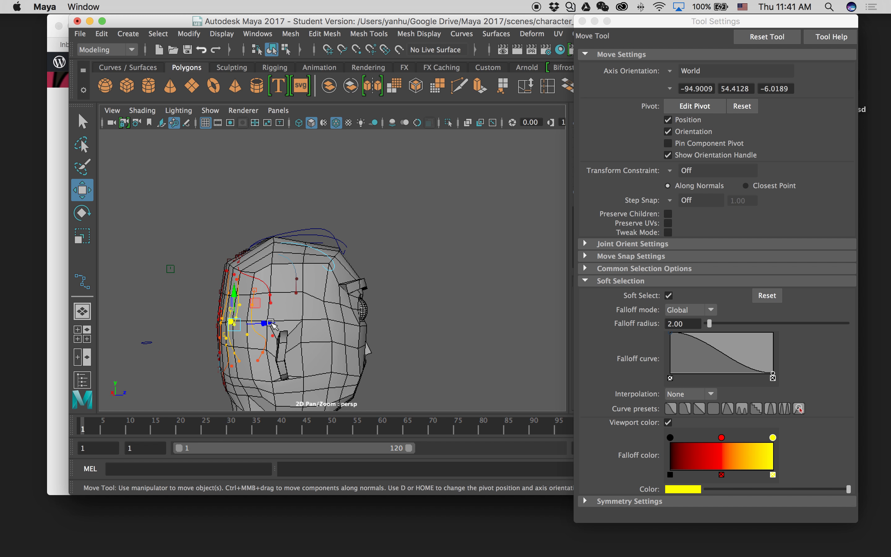
drag(265, 325, 333, 320)
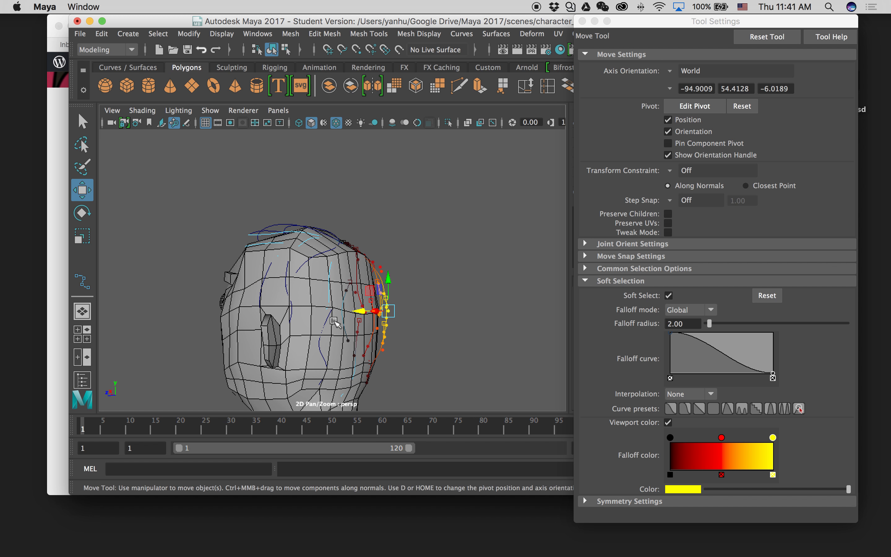
Step: Show the control vertices of the low curve behind the ear and shift its middle and lower end CVs clear of the mesh
click(328, 301)
right_drag(330, 320, 256, 230)
alt+drag(355, 332, 384, 341)
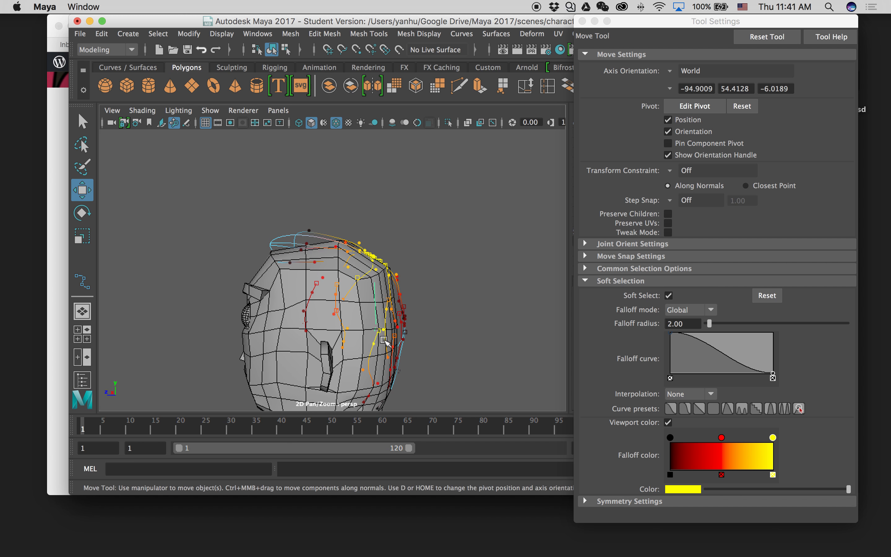
click(375, 343)
drag(338, 343, 344, 343)
alt+middle_drag(410, 357, 390, 241)
click(348, 274)
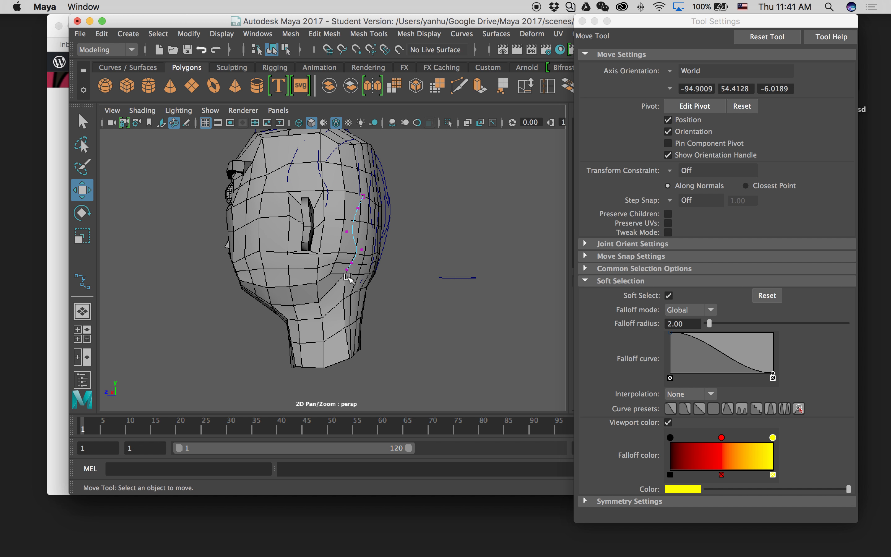
click(347, 273)
drag(323, 270, 331, 272)
Step: Show the CVs of the guide curve at the nape, move its lowest CV away from the head, and clear the selection
alt+drag(411, 304, 251, 261)
right_drag(246, 225, 194, 233)
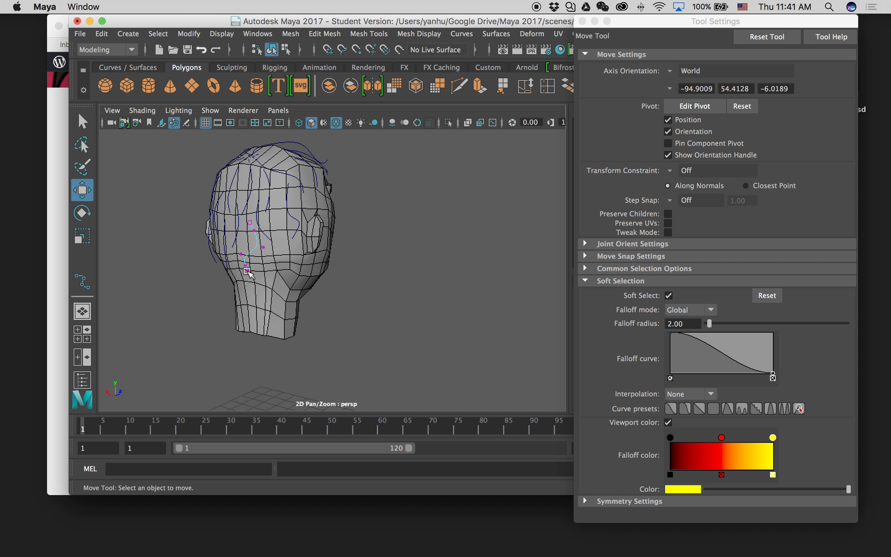
click(247, 271)
alt+drag(241, 283, 216, 299)
drag(279, 266, 287, 262)
click(319, 300)
alt+drag(319, 300, 385, 293)
click(414, 274)
alt+drag(438, 316, 474, 303)
click(484, 296)
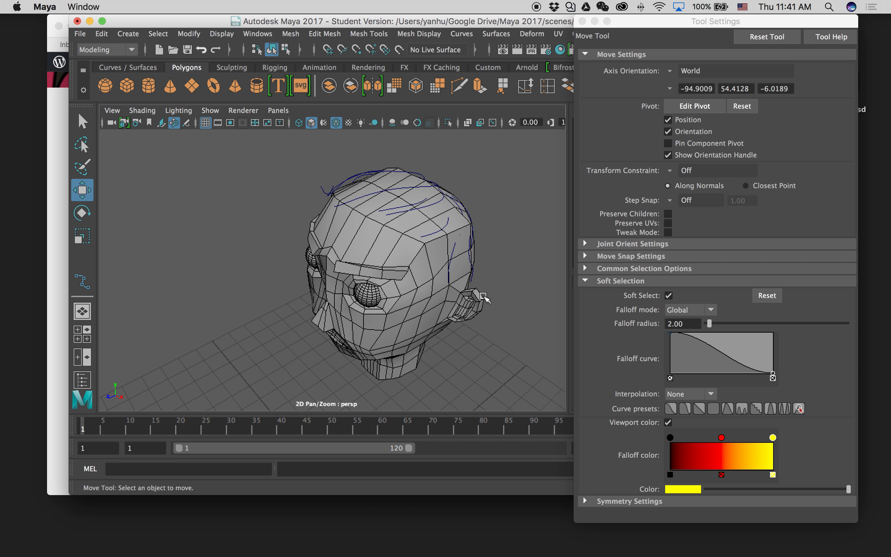
Step: Show the control vertices of the curve above the character's left ear and pull one CV outward from the side of the head
click(451, 279)
right_drag(450, 225, 399, 232)
alt+drag(457, 293, 581, 203)
click(463, 199)
key(ctrl+z)
mouse_move(488, 201)
mouse_down()
mouse_move(495, 199)
mouse_move(488, 203)
mouse_up()
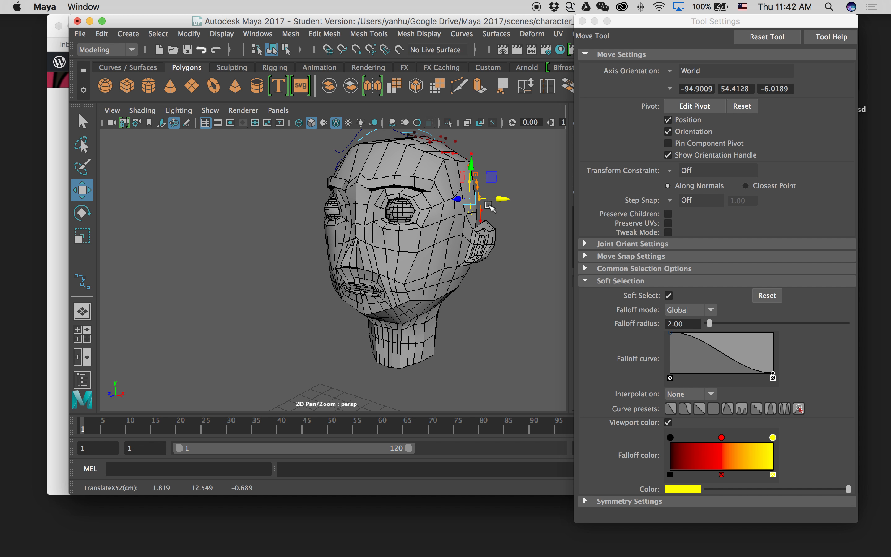
click(449, 269)
Step: Show the control vertices of the curve running over the top of the head and raise its middle CV above the scalp
alt+drag(339, 262, 388, 249)
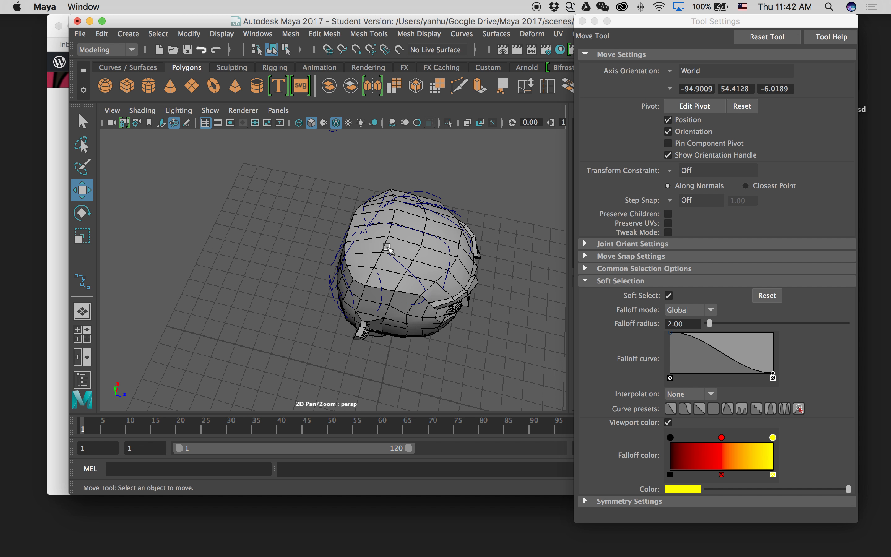
click(394, 225)
right_drag(394, 225, 396, 260)
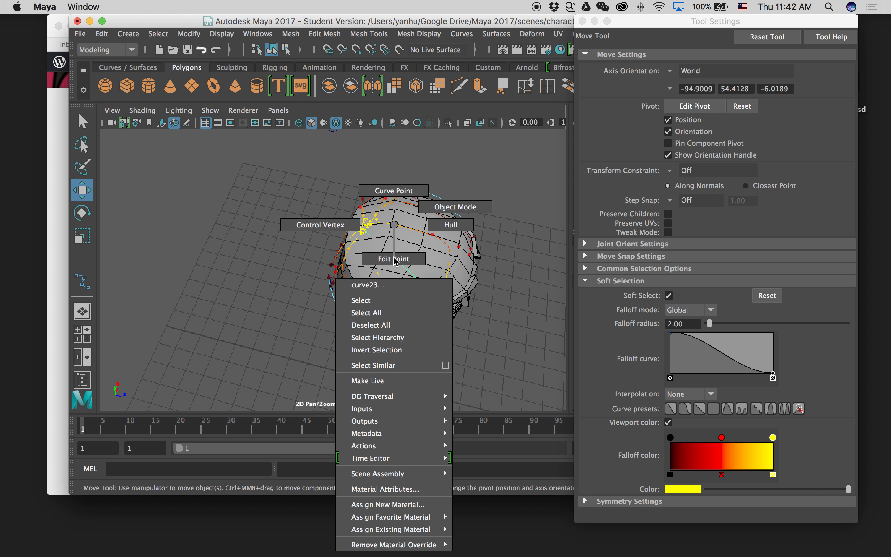
right_drag(342, 225, 341, 225)
alt+drag(373, 258, 412, 159)
click(401, 191)
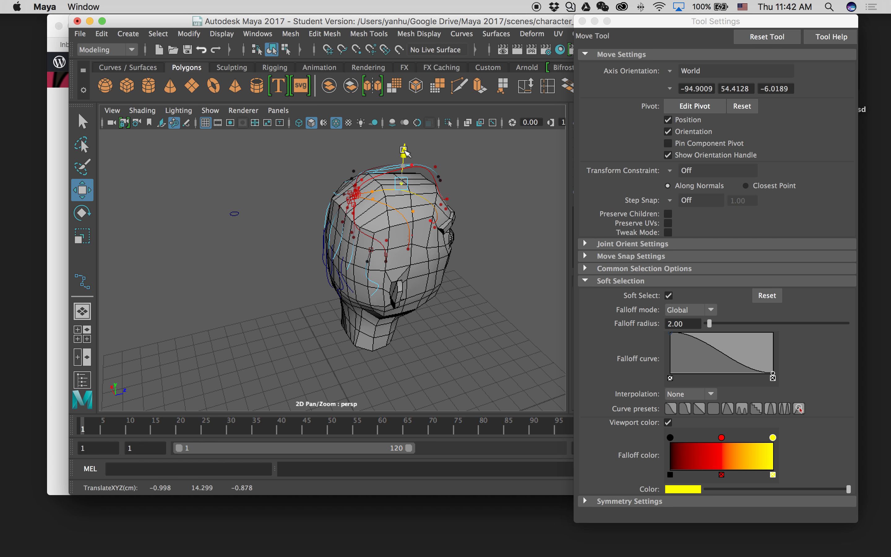
click(465, 275)
Step: Save the scene as a Student Version file
alt+drag(327, 262, 477, 254)
alt+drag(410, 233, 269, 257)
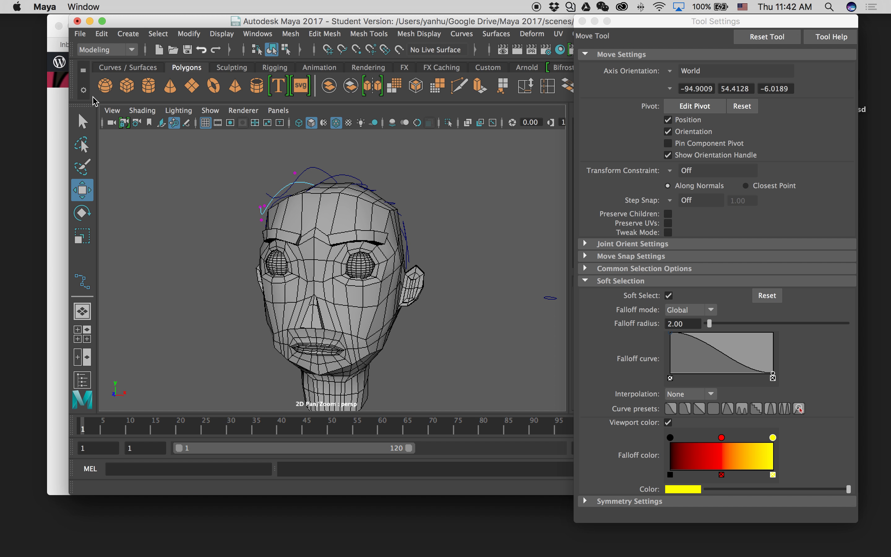
click(79, 37)
click(143, 83)
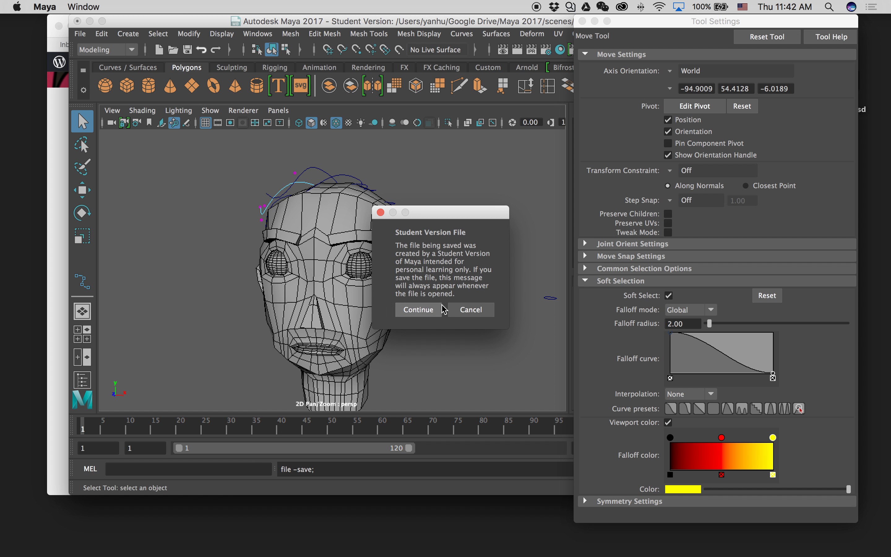
click(419, 310)
Step: Return the curves to object mode, set the soft-selection falloff mode to Volume, turn Soft Select off, and close the Move tool's settings
key(w)
alt+drag(405, 294, 324, 236)
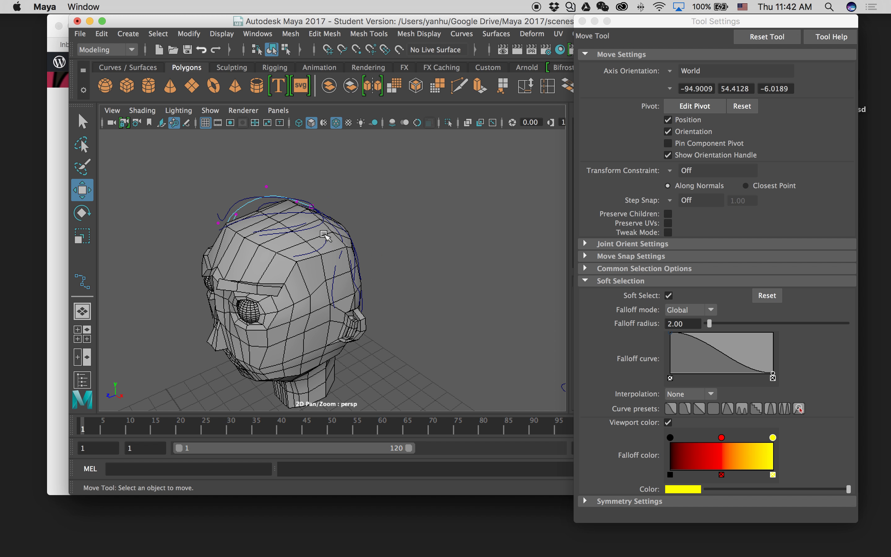
right_drag(324, 232, 387, 218)
alt+drag(351, 259, 383, 229)
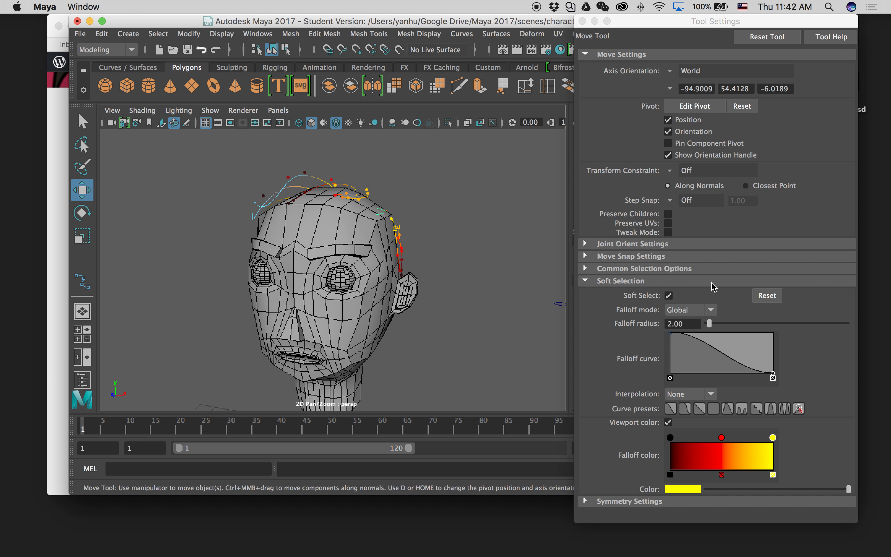
click(692, 309)
click(696, 323)
click(669, 296)
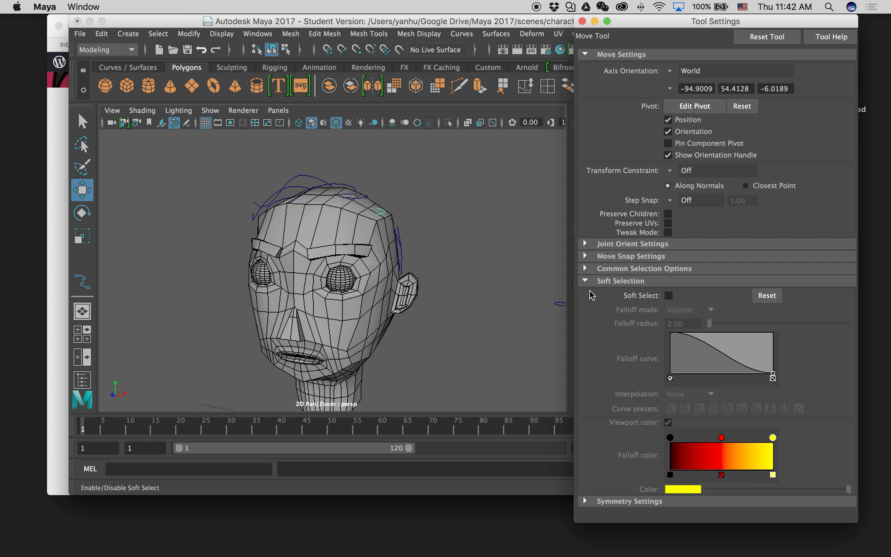
click(464, 261)
alt+drag(320, 192, 372, 193)
click(582, 21)
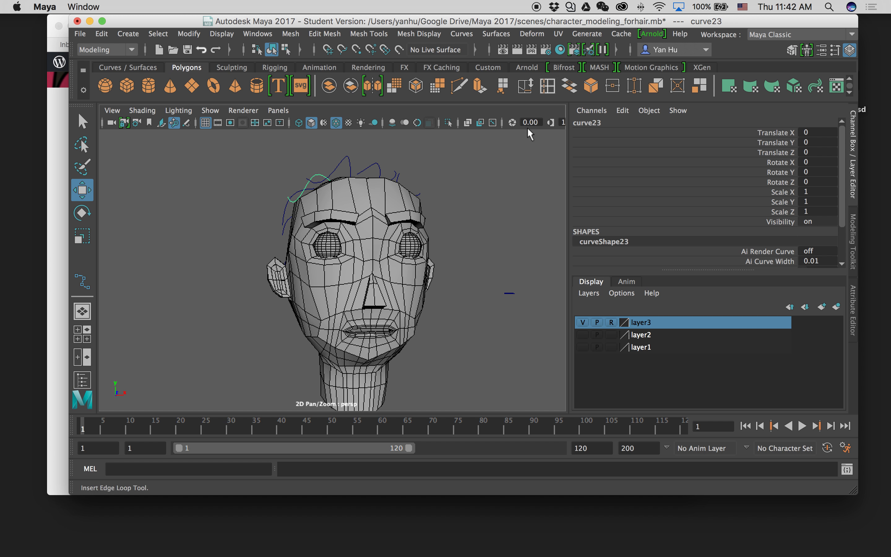
Step: Add the small NURBS circle beside the head to the hidden display layer layer1
alt+drag(431, 284, 368, 278)
scroll(368, 278, down, 5)
scroll(368, 279, up, 3)
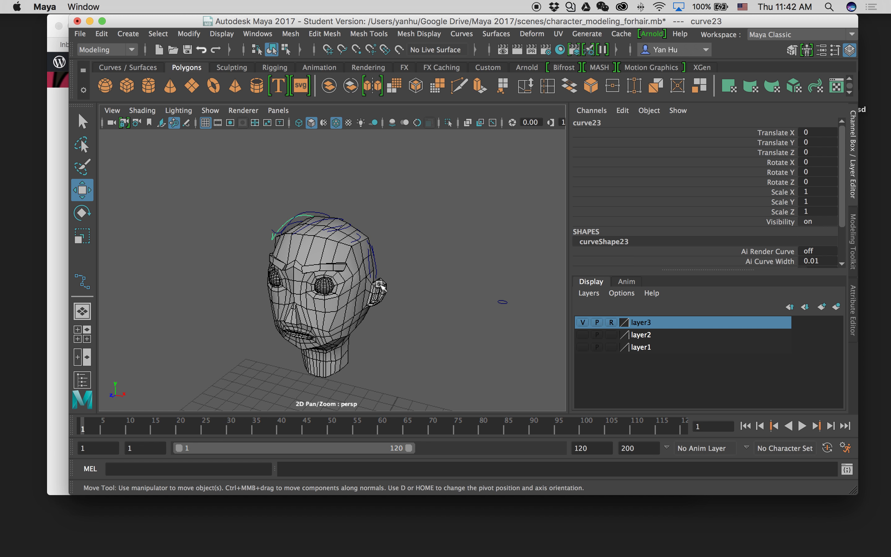
scroll(379, 285, up, 2)
scroll(379, 284, down, 2)
click(504, 303)
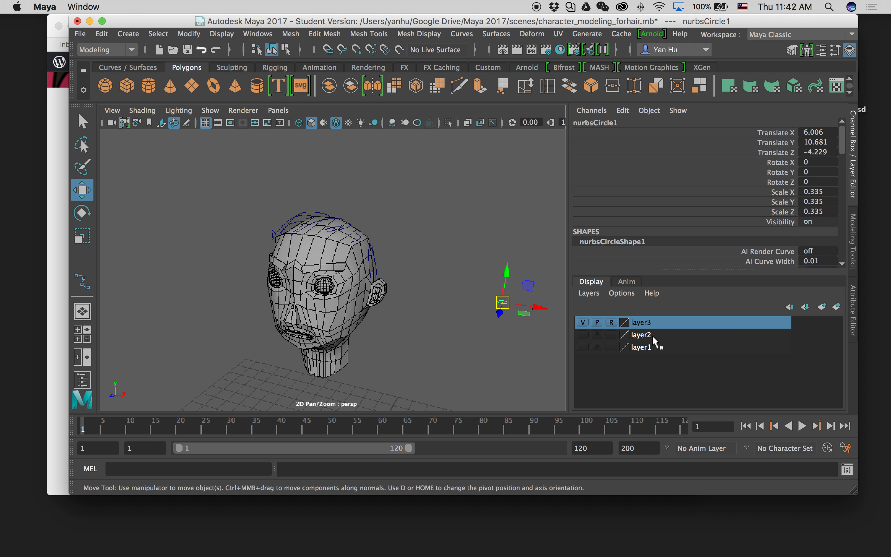
right_click(659, 347)
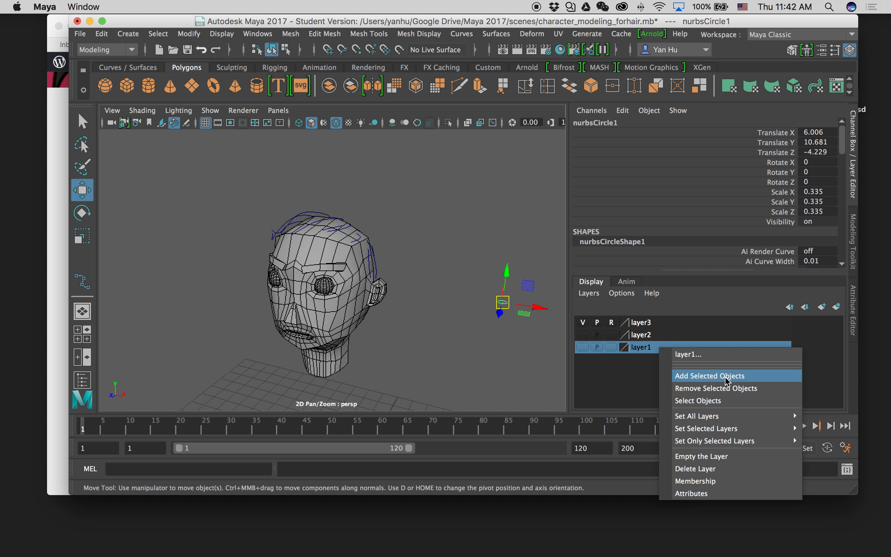
click(727, 381)
click(400, 336)
alt+drag(400, 337, 383, 323)
scroll(372, 284, down, 5)
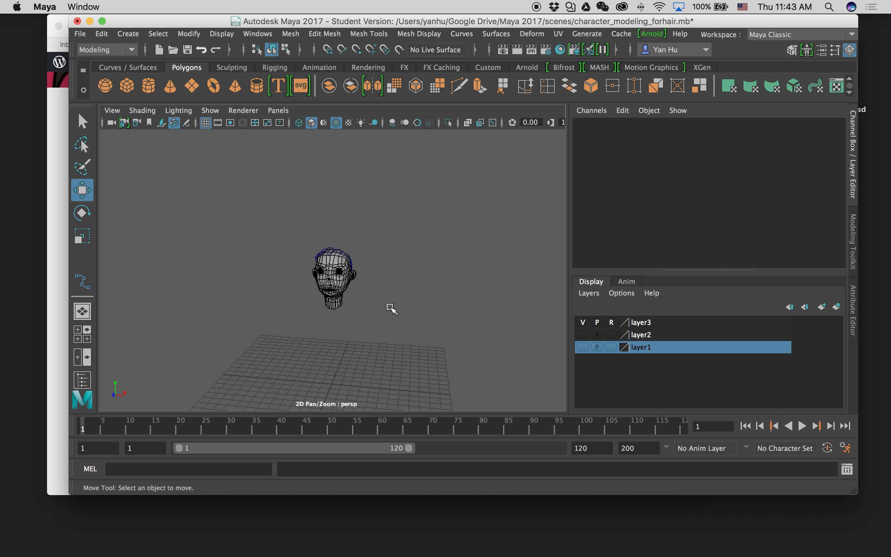
scroll(400, 322, up, 5)
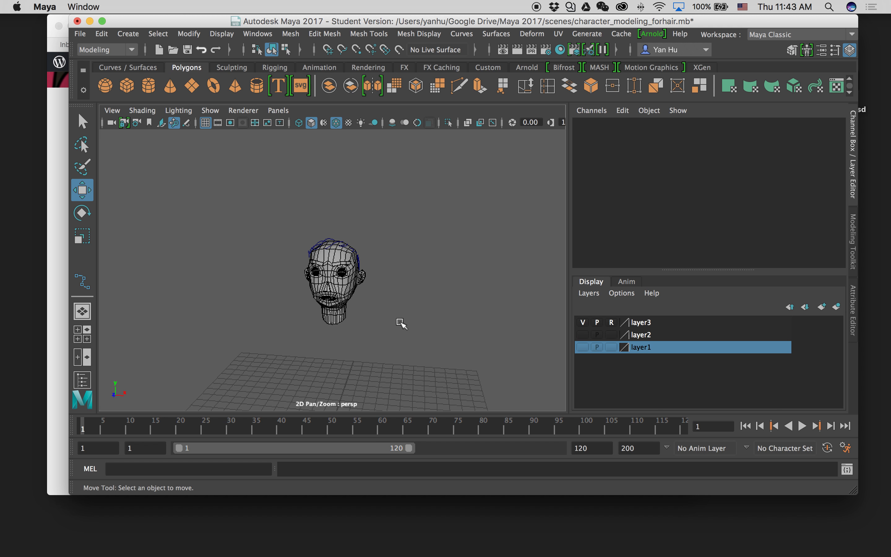
Step: Create a NURBS circle and move it up beside the head, at about X 4.746 and Y 13.253
click(127, 68)
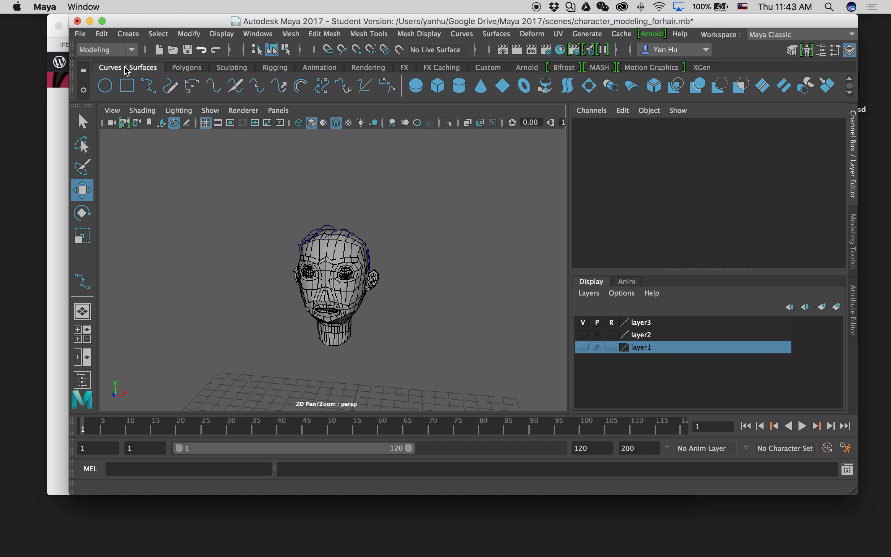
click(106, 87)
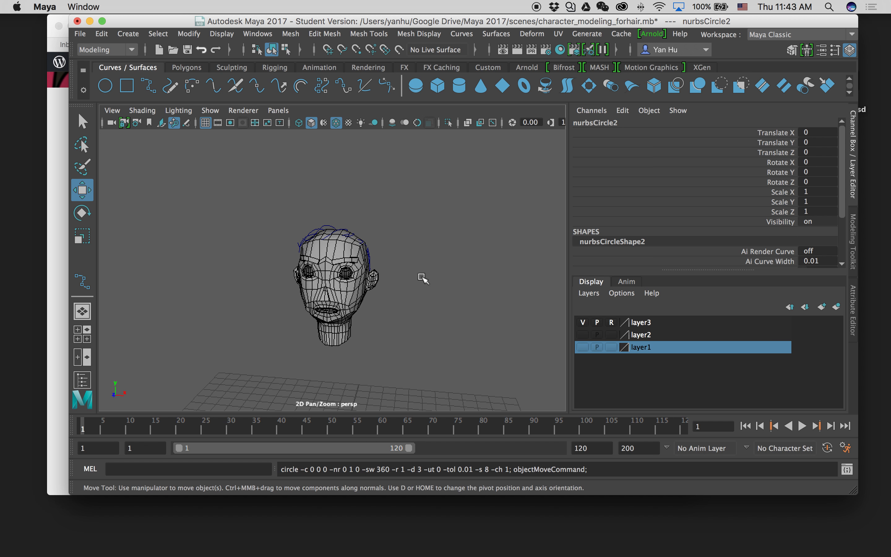
scroll(423, 279, down, 5)
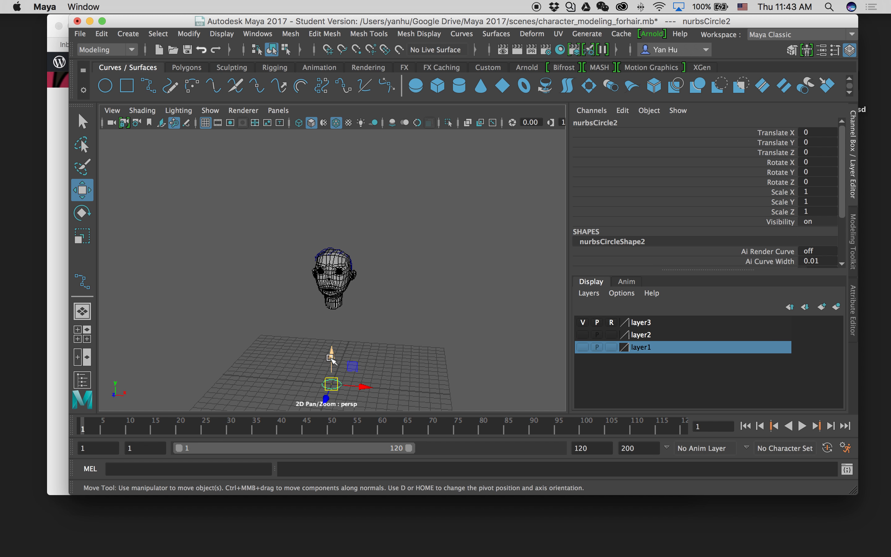
alt+drag(370, 356, 346, 373)
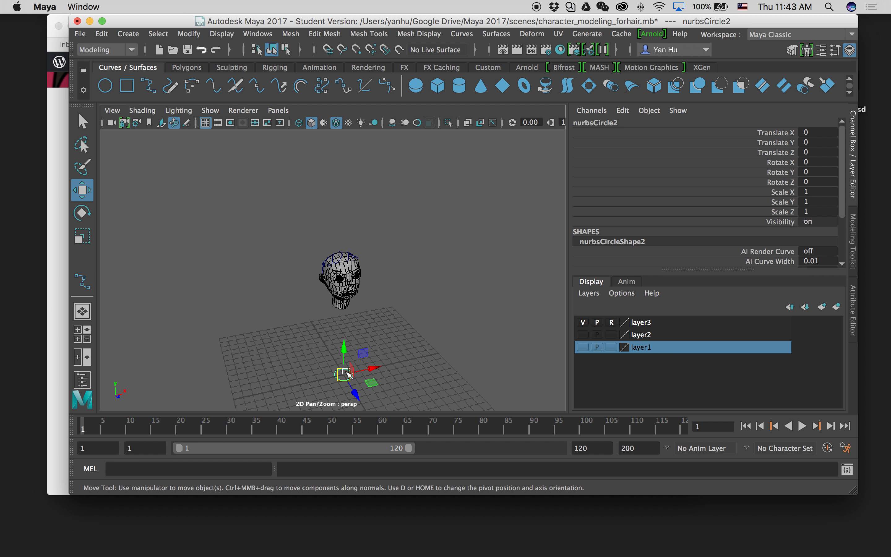
drag(344, 350, 343, 236)
alt+drag(377, 276, 413, 275)
scroll(308, 295, up, 3)
alt+drag(308, 294, 434, 281)
Step: Scale the new circle down uniformly to about 0.725
key(r)
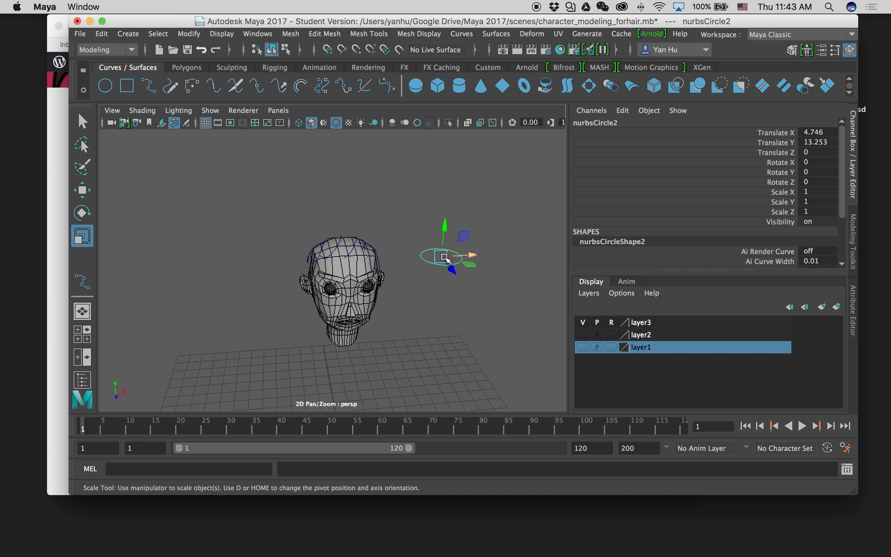
drag(443, 255, 440, 265)
click(434, 285)
click(447, 262)
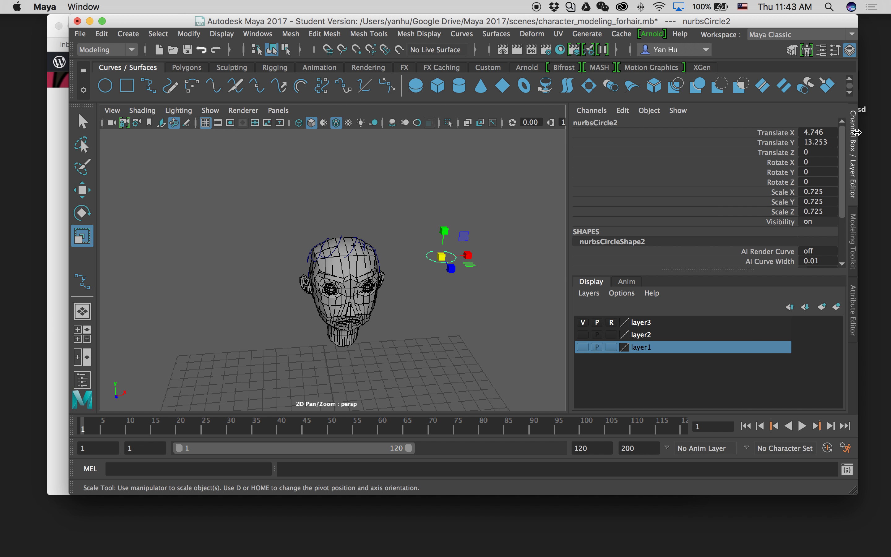
Step: Show the circle's control vertices, set its Sections to 4, and return the circle to object mode
scroll(725, 170, down, 3)
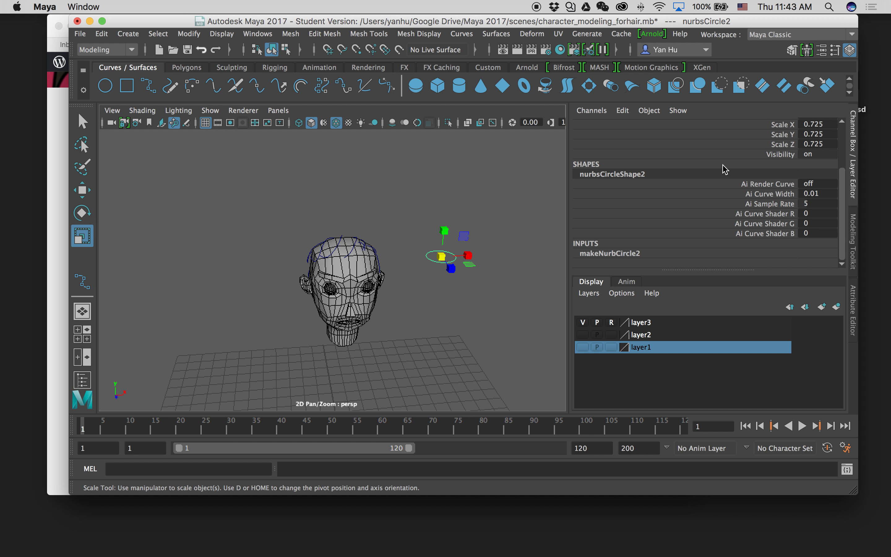
click(626, 255)
scroll(695, 244, down, 5)
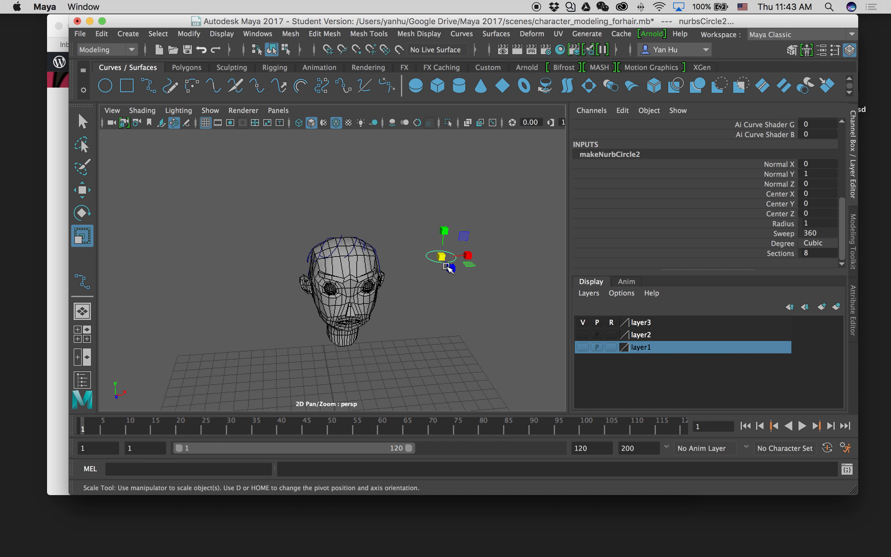
scroll(484, 255, up, 2)
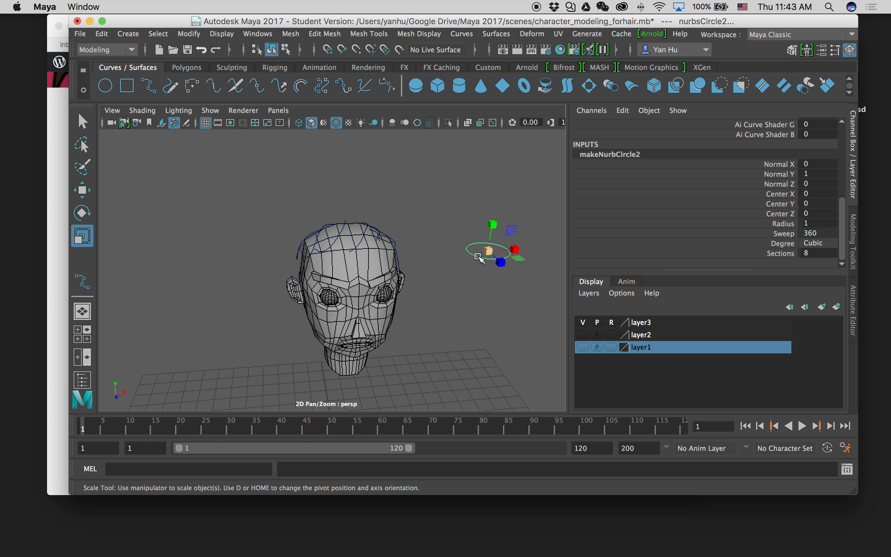
right_drag(478, 224, 420, 236)
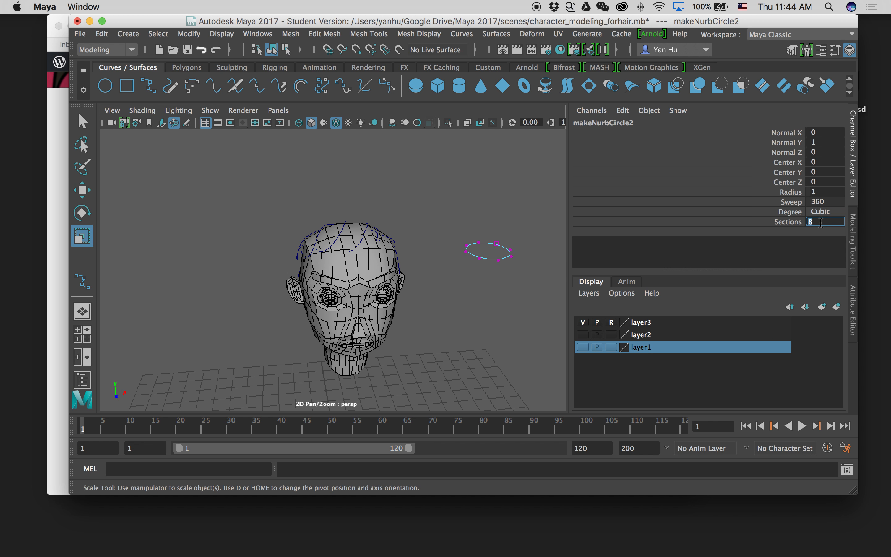
key(Return)
alt+drag(476, 287, 482, 295)
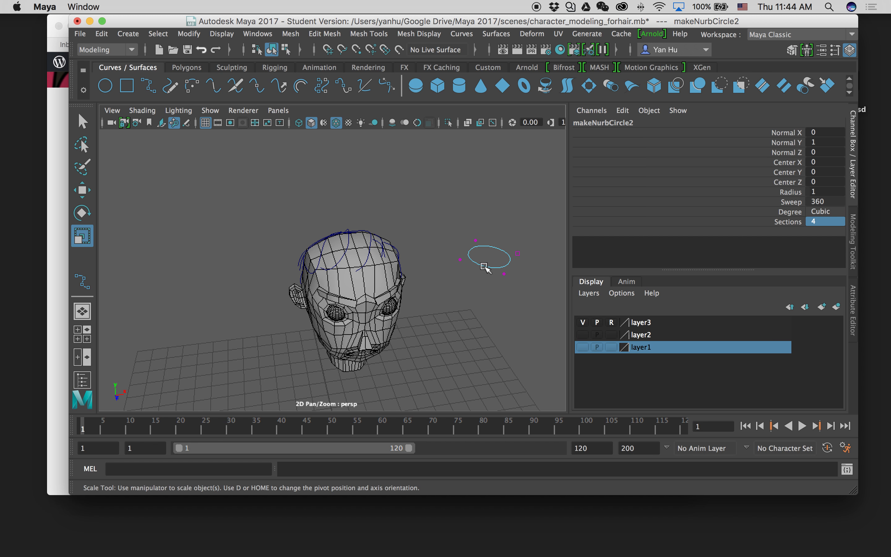
right_drag(485, 224, 517, 215)
right_drag(525, 209, 520, 211)
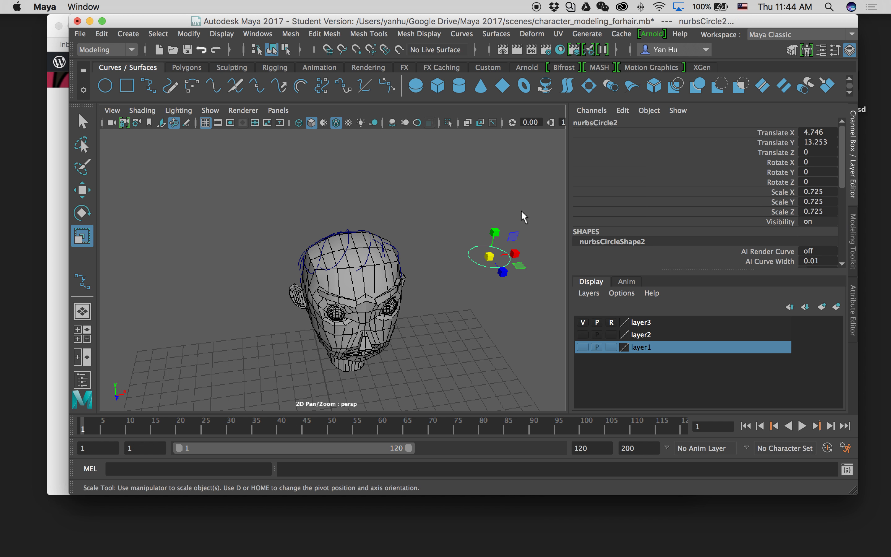
Step: Scale the circle beside the head down further, uniformly to about 0.524
click(475, 266)
click(481, 264)
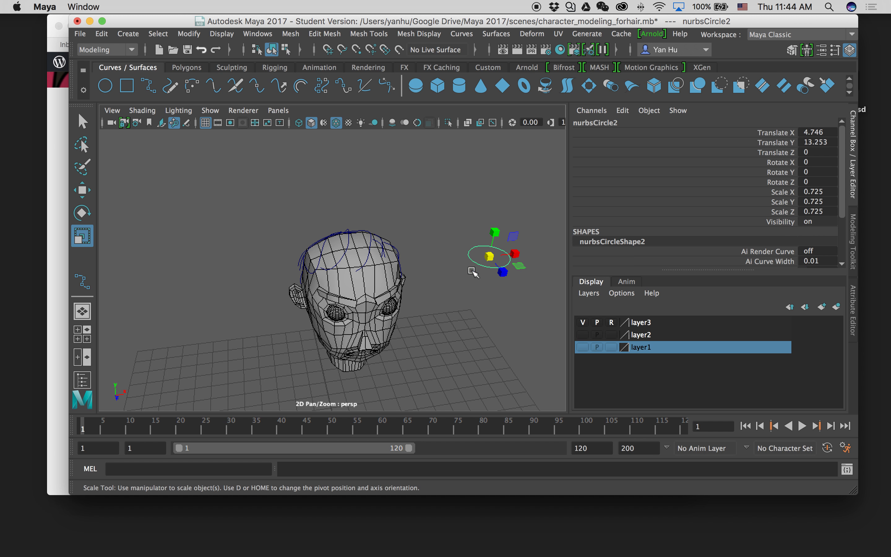
alt+drag(405, 255, 436, 262)
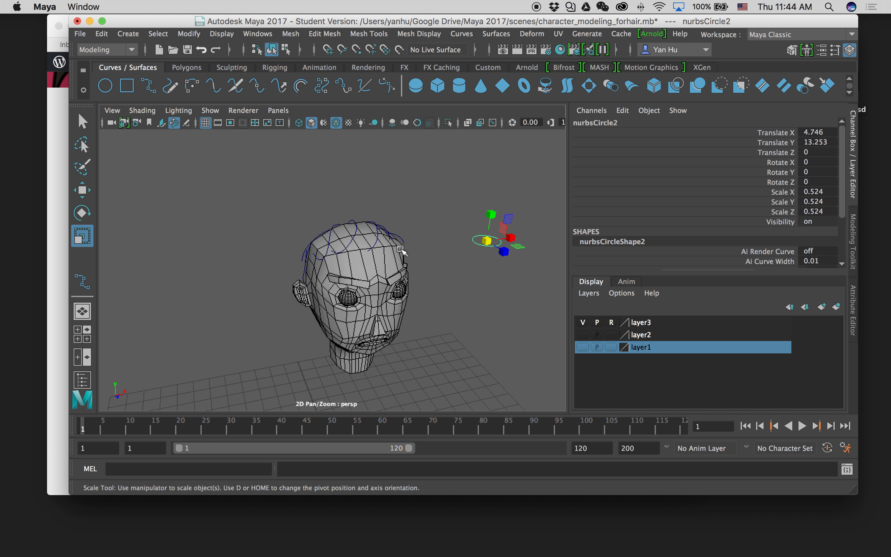
Step: Select the circle as profile and the curve over the top of the head as path, and open the surface Extrude options
click(355, 236)
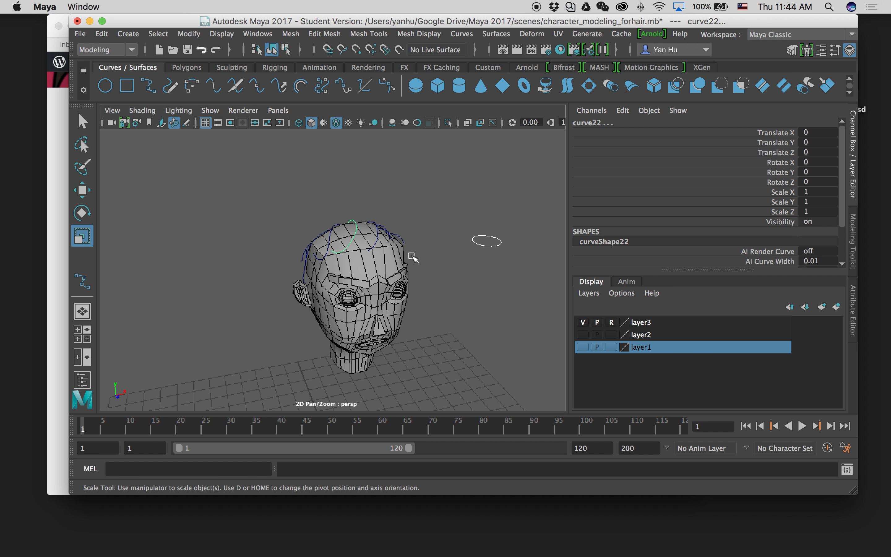
scroll(378, 243, up, 3)
scroll(428, 246, down, 2)
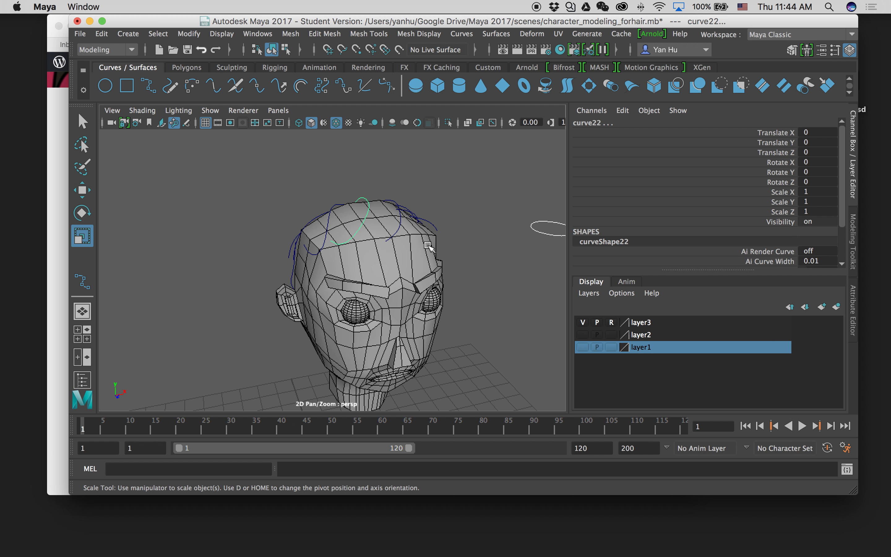
mouse_move(484, 201)
alt+mouse_down()
mouse_move(474, 199)
mouse_move(487, 196)
alt+mouse_up()
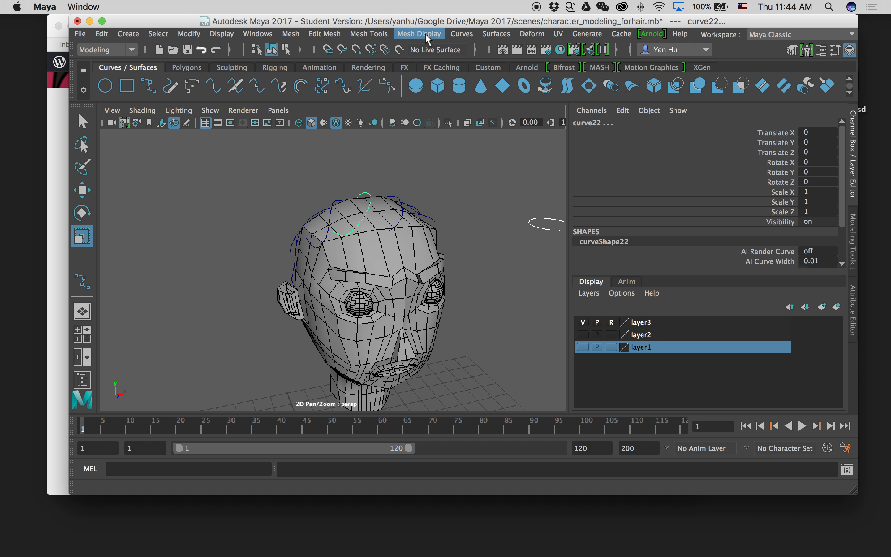
click(490, 32)
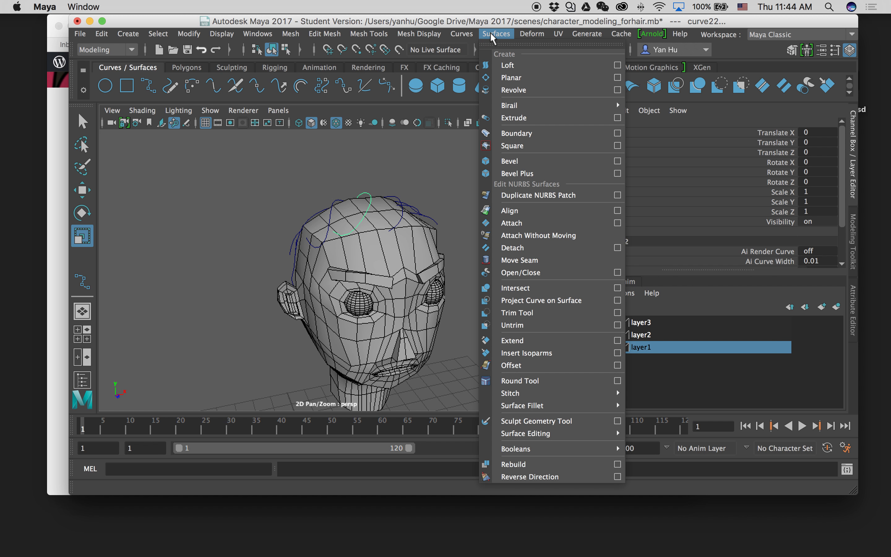
mouse_move(534, 112)
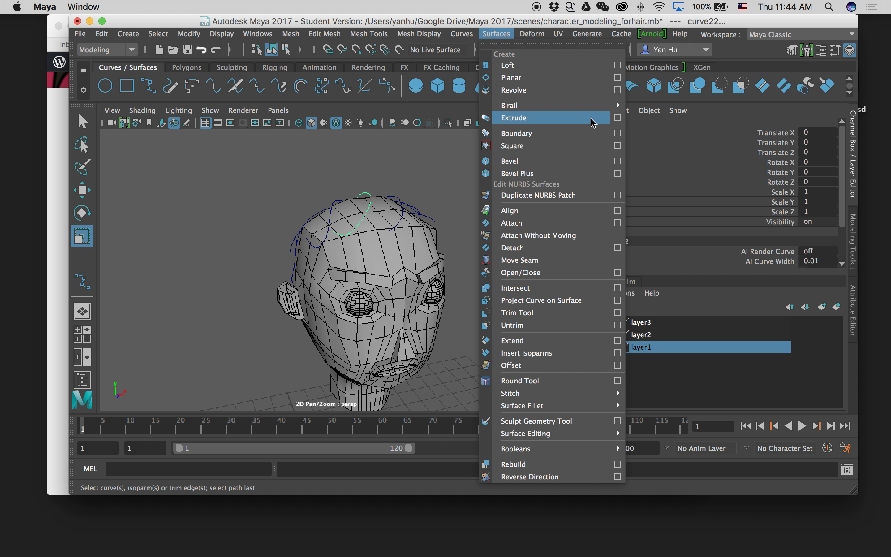
click(618, 118)
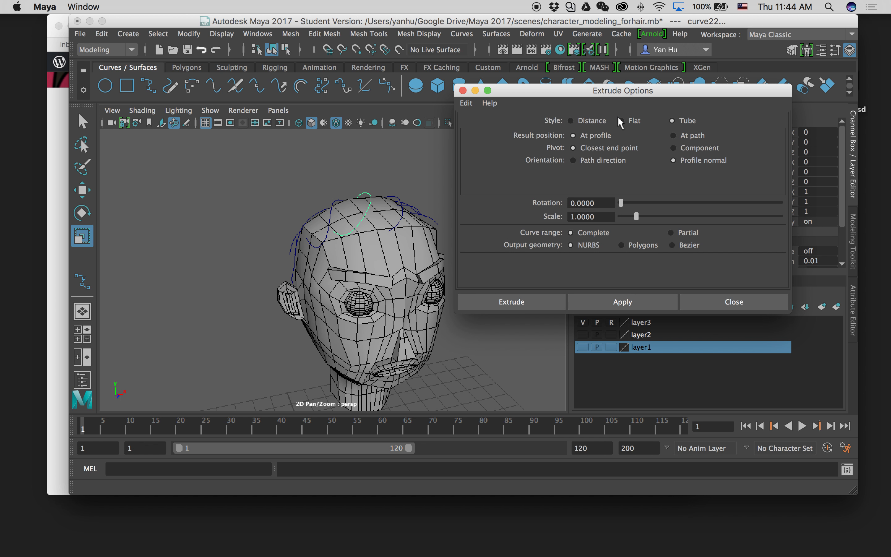
drag(632, 93, 728, 52)
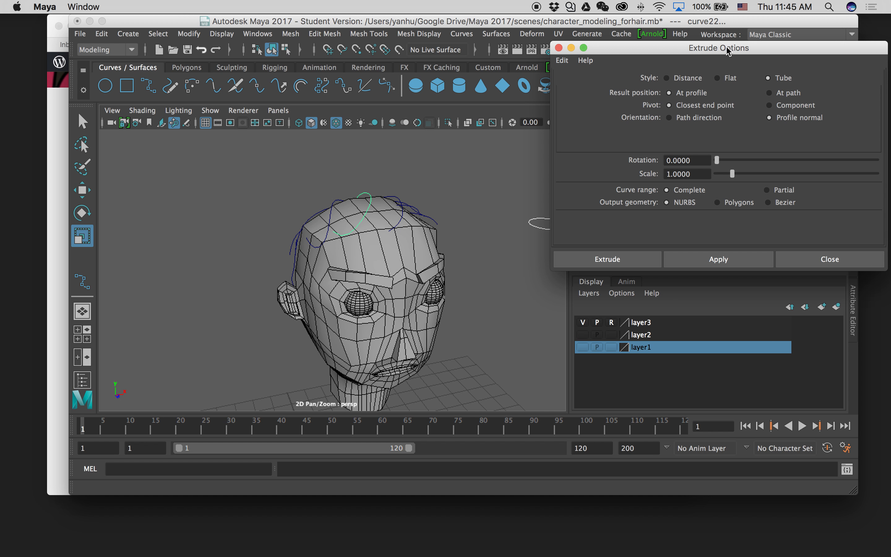
drag(728, 52, 680, 41)
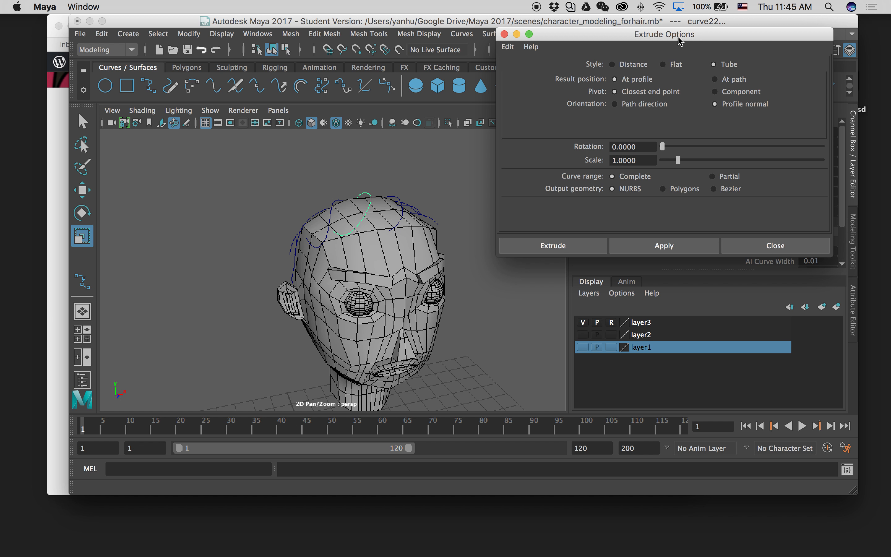
mouse_move(657, 38)
mouse_down()
mouse_move(549, 44)
mouse_move(439, 19)
mouse_move(559, 40)
mouse_move(661, 41)
mouse_up()
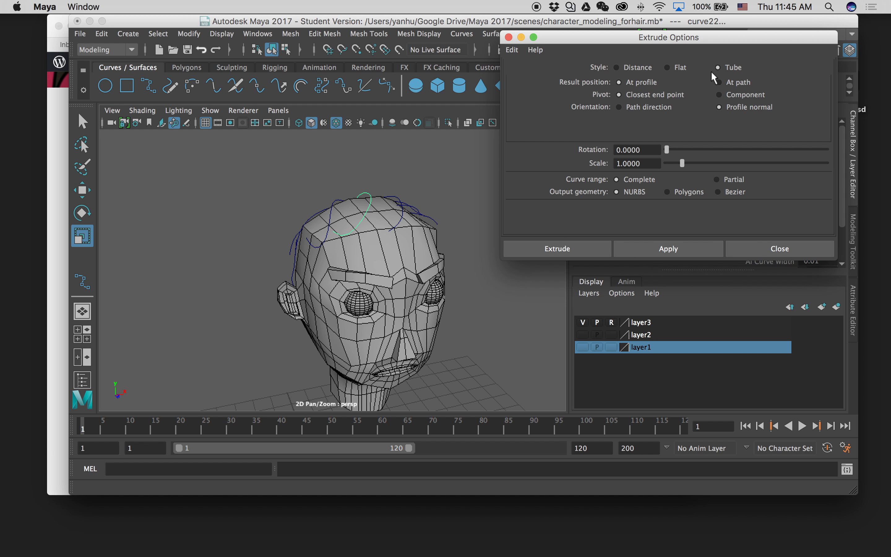
Step: Set the tube extrusion's result position to At path and its pivot to Component
click(510, 51)
click(551, 76)
click(758, 95)
mouse_move(843, 132)
mouse_down()
mouse_move(844, 158)
mouse_move(841, 125)
mouse_up()
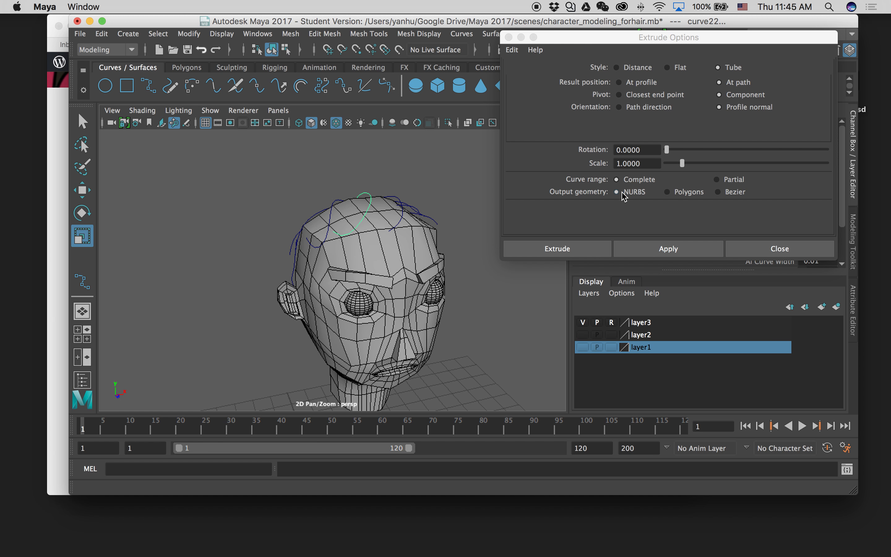
Step: Set the output geometry to Polygons with the Control points tessellation method, and apply the extrusion along the head curve
click(671, 193)
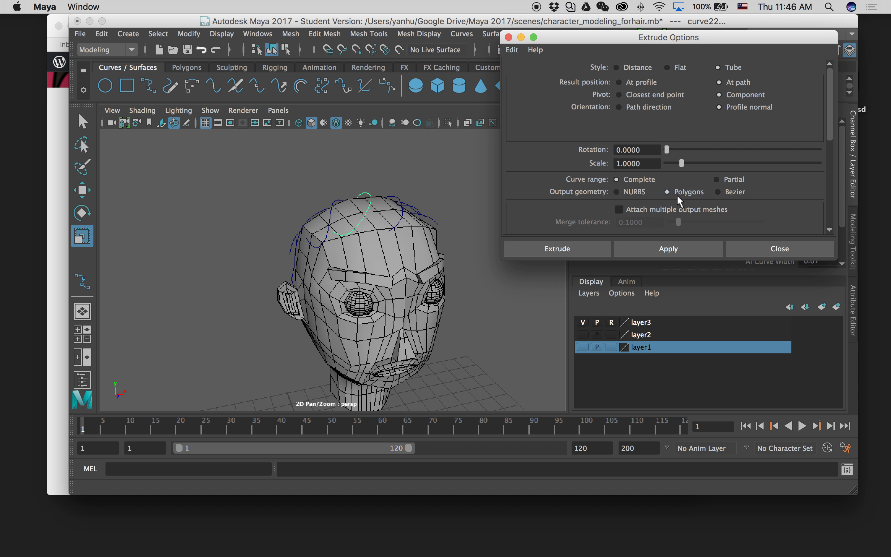
drag(832, 135, 831, 170)
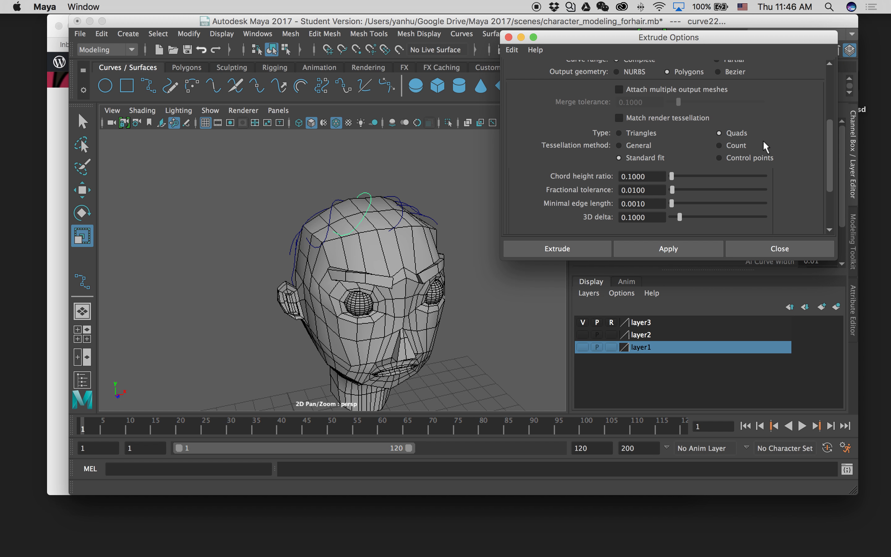
click(764, 158)
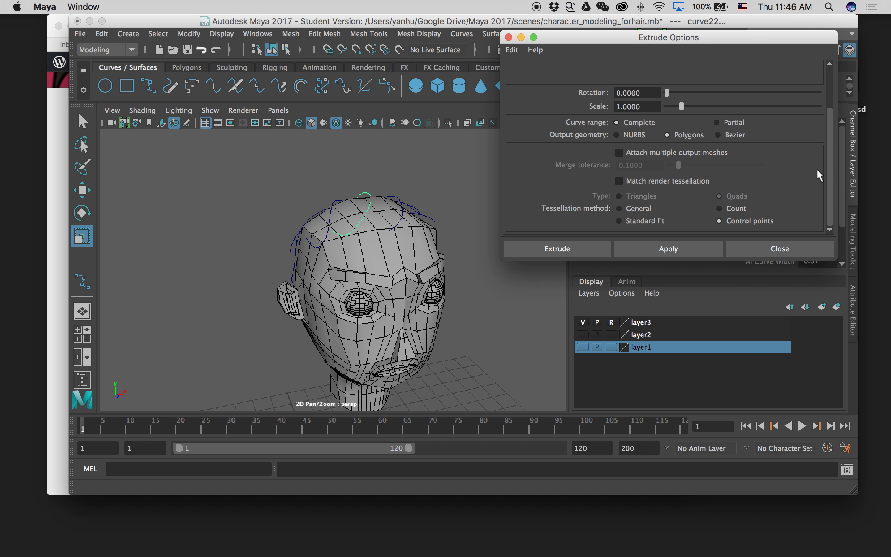
mouse_move(827, 156)
mouse_down()
mouse_move(825, 88)
mouse_move(828, 156)
mouse_up()
drag(830, 123, 833, 80)
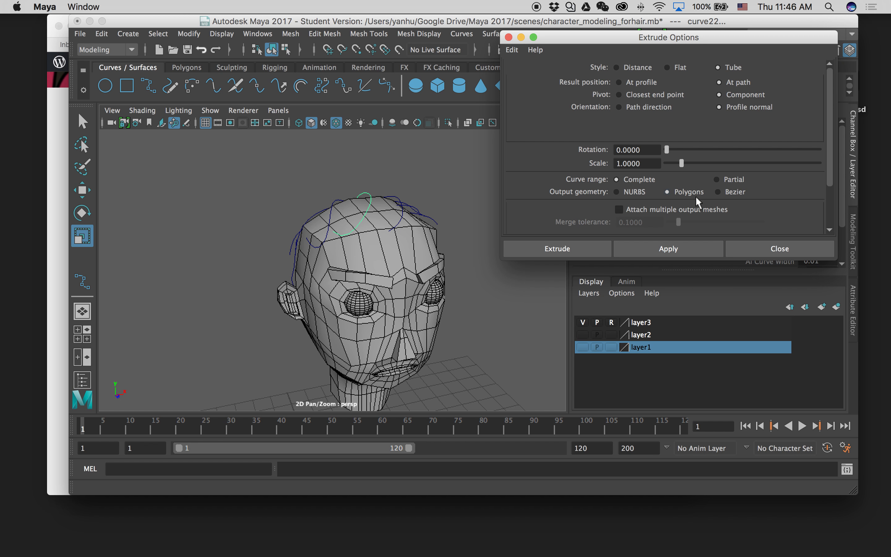
click(683, 248)
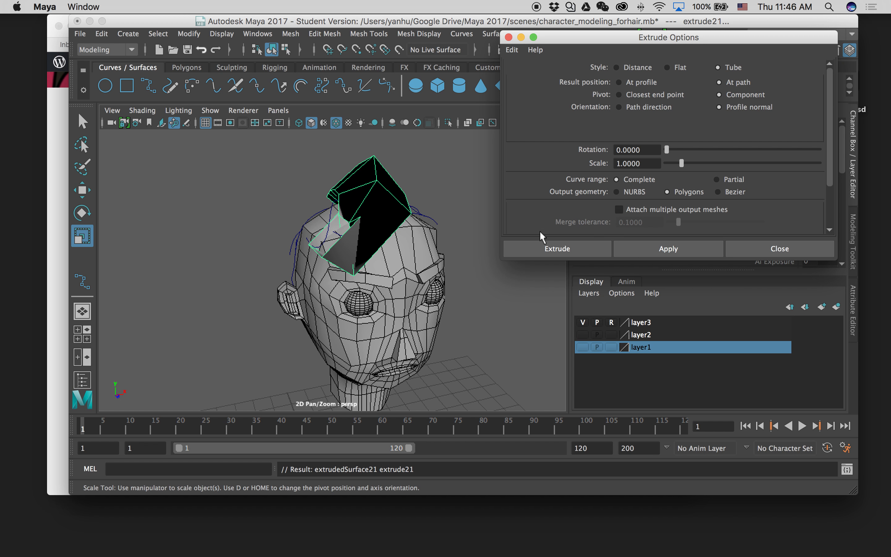
Step: Examine the extruded hair surface on top of the head from several angles and distances
alt+drag(392, 249, 320, 254)
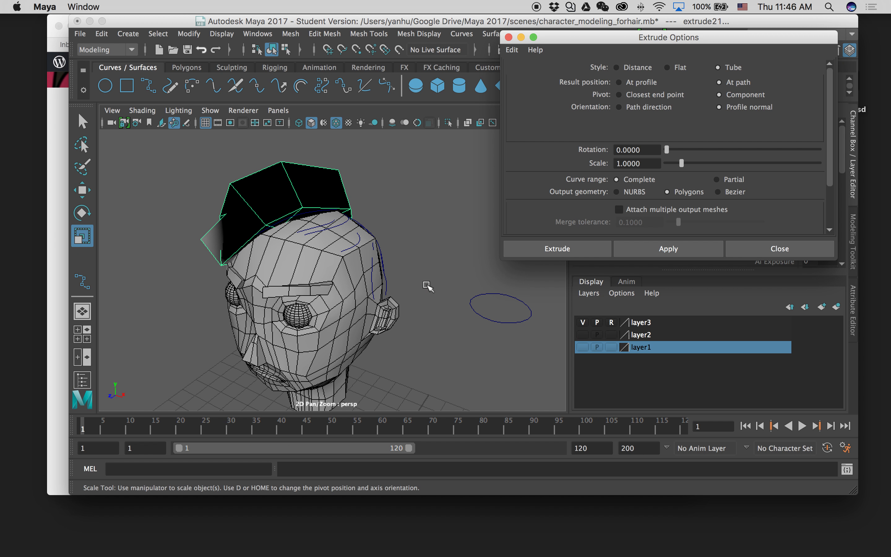
alt+drag(359, 280, 265, 228)
drag(635, 41, 744, 54)
scroll(424, 192, down, 8)
alt+drag(326, 207, 361, 200)
scroll(361, 201, up, 5)
alt+drag(419, 210, 454, 228)
alt+drag(362, 212, 370, 193)
scroll(372, 191, up, 3)
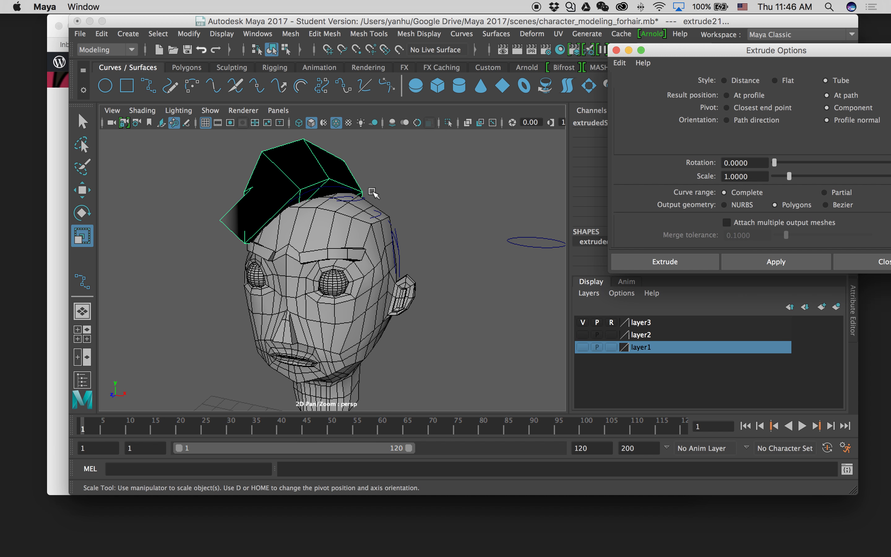
scroll(373, 192, down, 2)
scroll(373, 192, up, 2)
scroll(372, 192, down, 2)
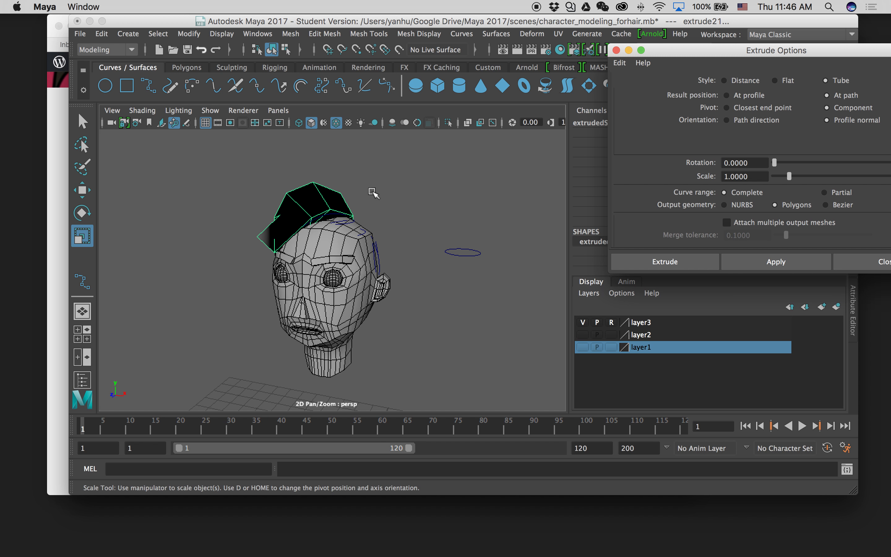
scroll(372, 192, up, 2)
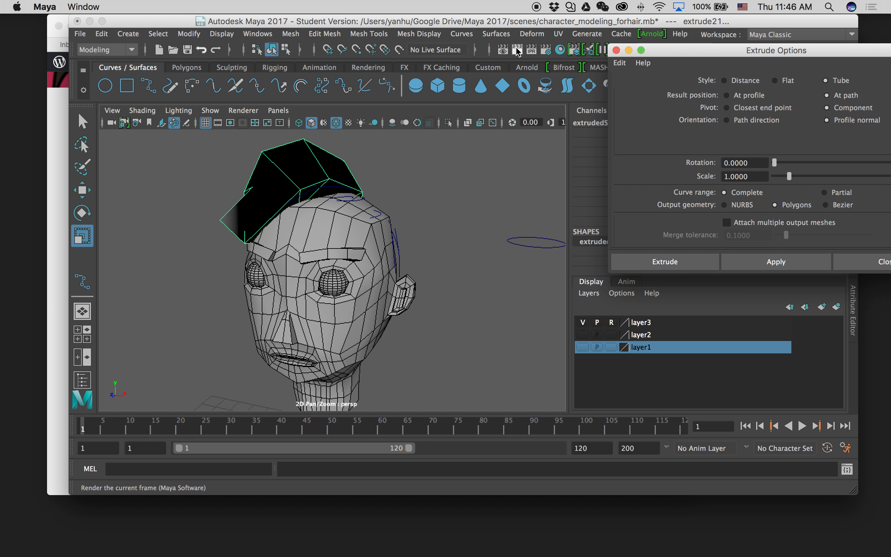
Step: Render the current frame to check the extruded hair surface's shading
click(517, 51)
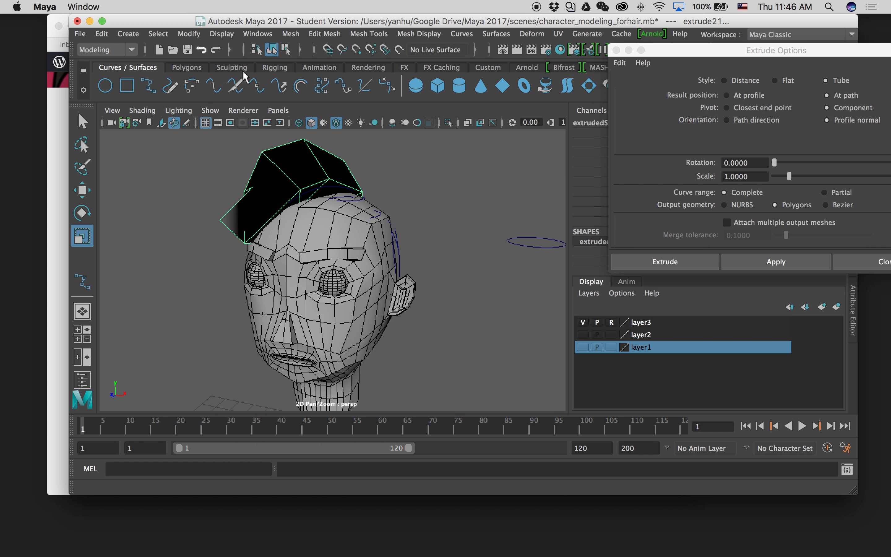
click(240, 68)
alt+drag(362, 173, 318, 173)
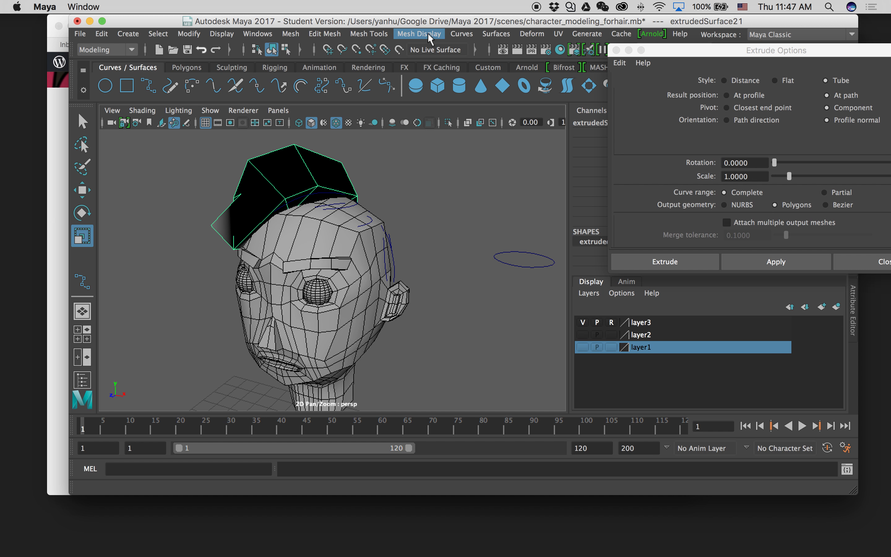
Step: Reverse the normals of the extruded hair surface on top of the head
click(408, 33)
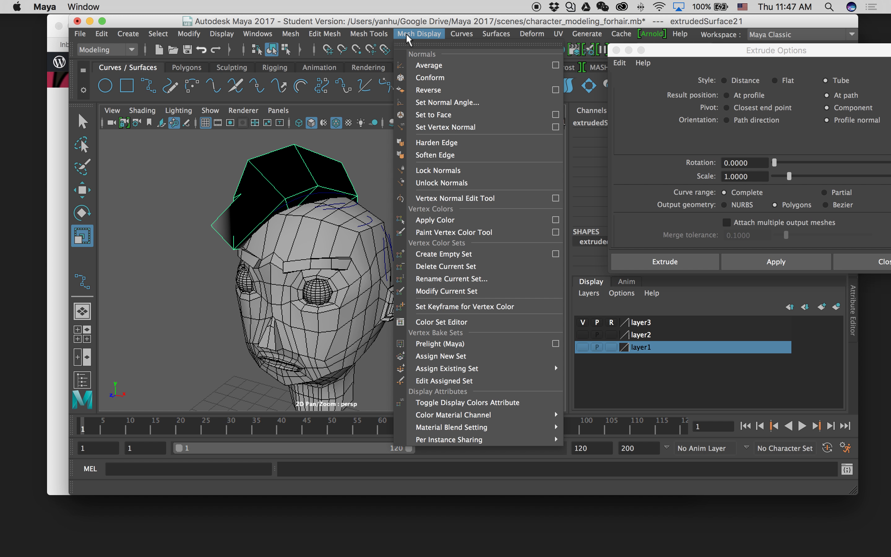
click(438, 90)
click(367, 189)
alt+drag(295, 195, 360, 183)
click(360, 183)
drag(440, 22, 378, 13)
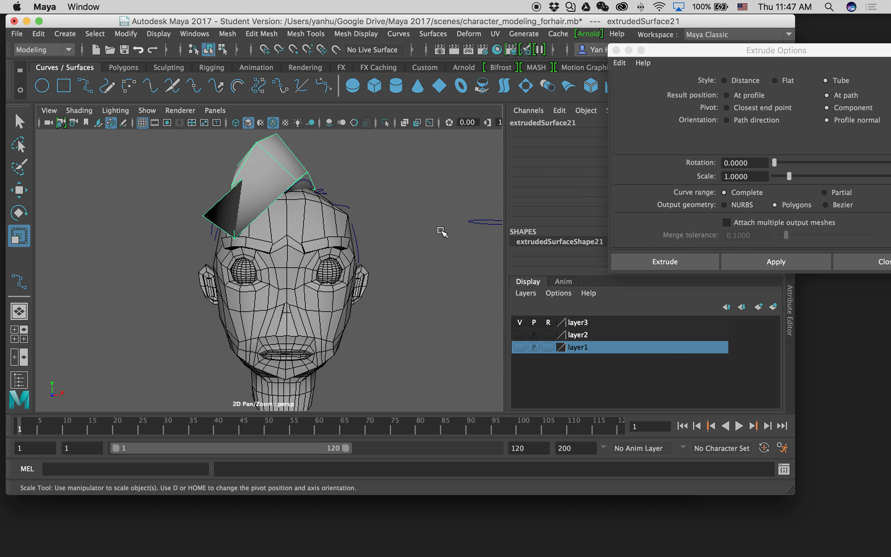
Step: Scale the NURBS profile circle down uniformly to about 0.211 to thin the extruded hair strand
scroll(440, 231, up, 3)
scroll(440, 232, down, 5)
alt+drag(439, 232, 440, 255)
click(432, 251)
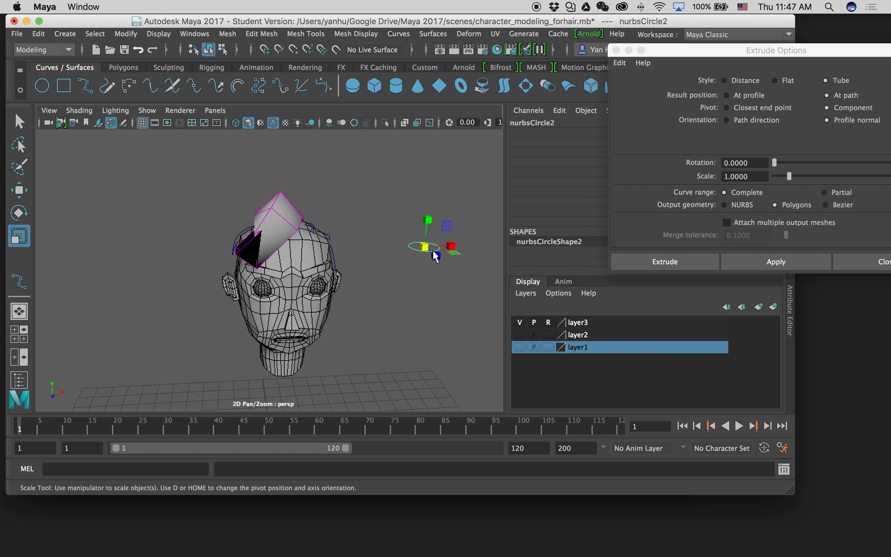
scroll(457, 245, up, 3)
scroll(457, 246, down, 3)
drag(433, 249, 412, 255)
alt+drag(315, 243, 412, 229)
click(415, 227)
alt+drag(339, 254, 418, 254)
click(413, 256)
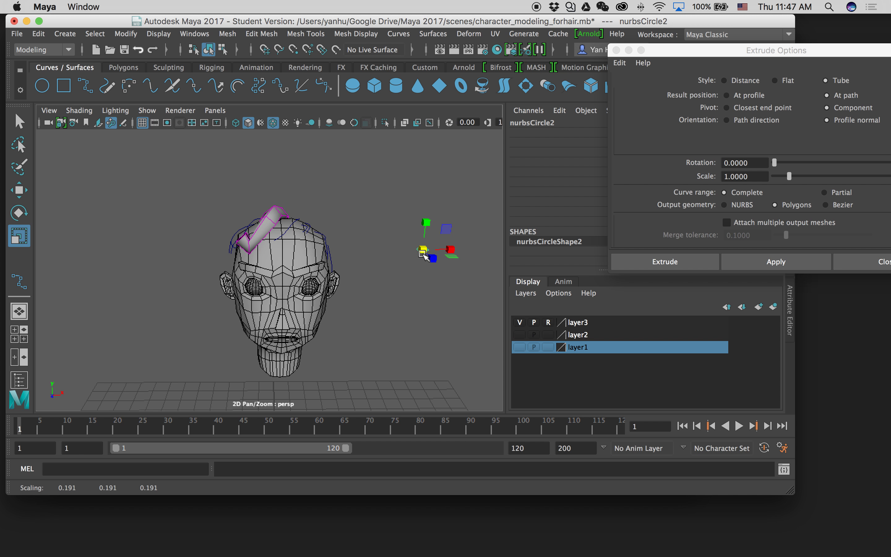
click(340, 252)
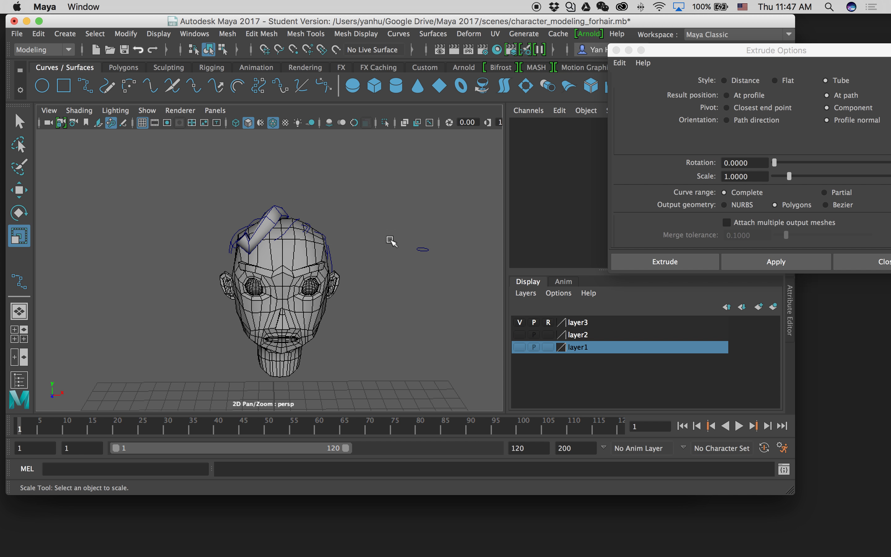
click(424, 252)
drag(424, 252, 426, 252)
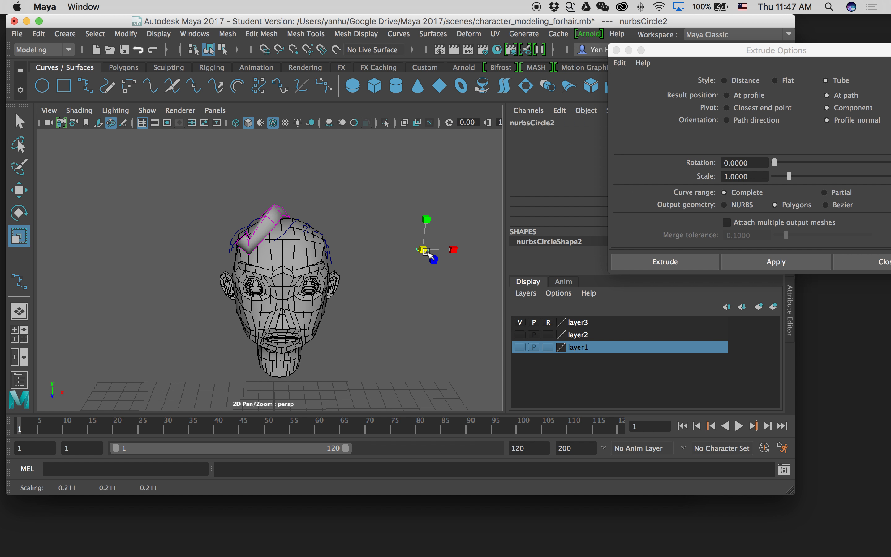
drag(427, 252, 428, 254)
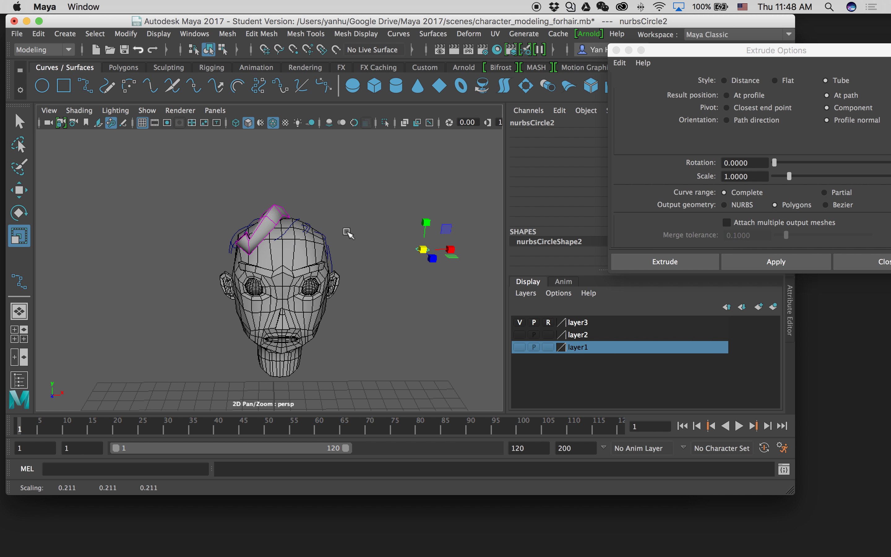
Step: Extrude the profile circle along the guide curve beside the first strand on the front top of the head
alt+drag(258, 251, 306, 244)
click(435, 272)
click(494, 276)
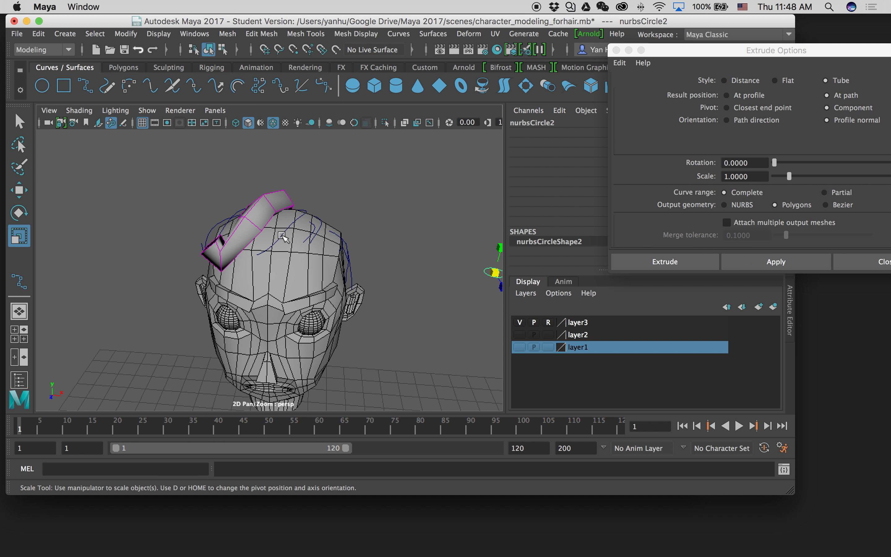
shift+click(286, 236)
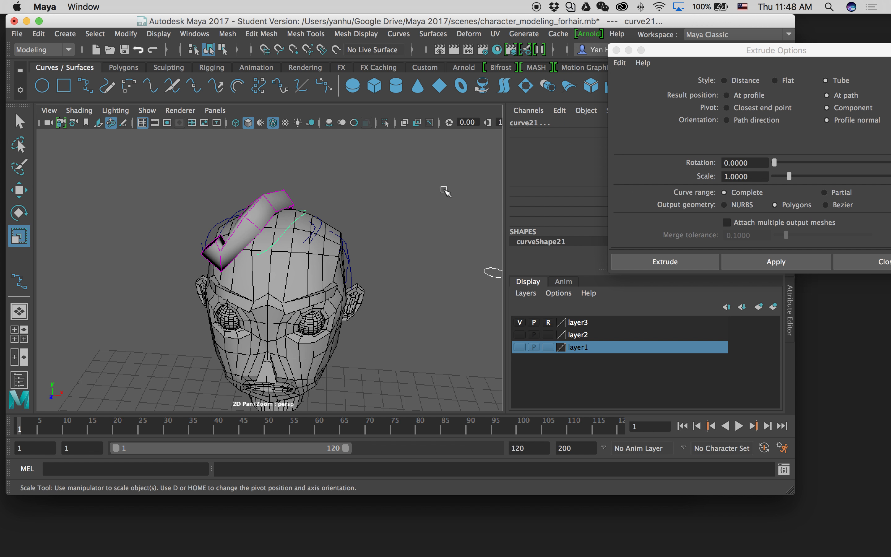
click(789, 261)
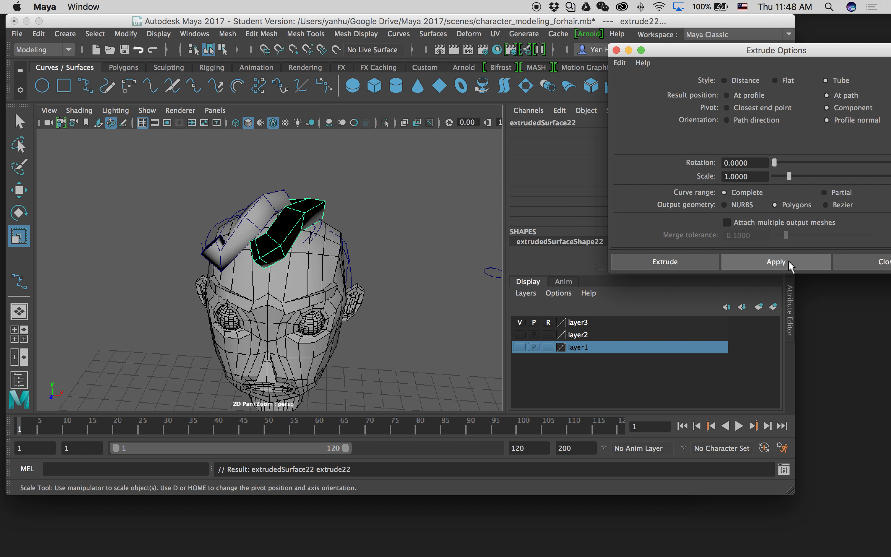
Step: Extrude the profile circle along the short guide curve beside the second strand, toward the character's left side
alt+drag(386, 255, 294, 245)
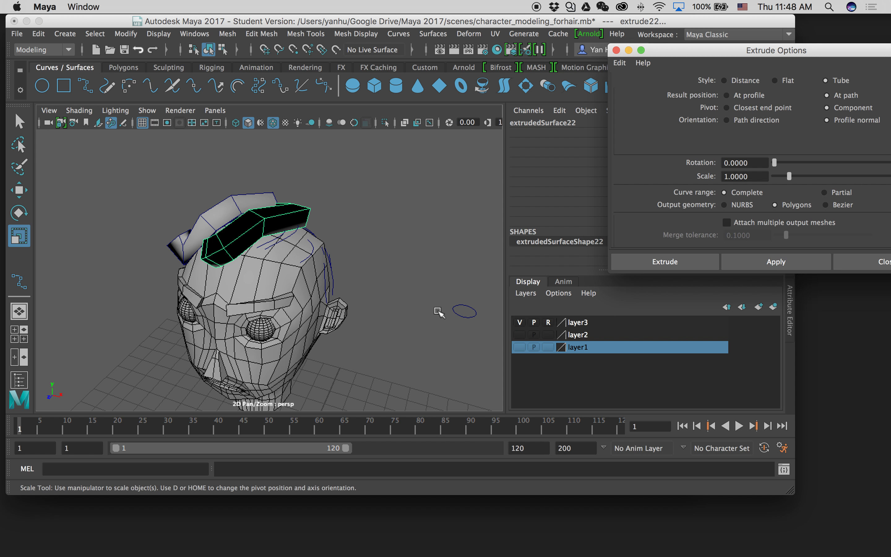
click(455, 313)
shift+click(276, 242)
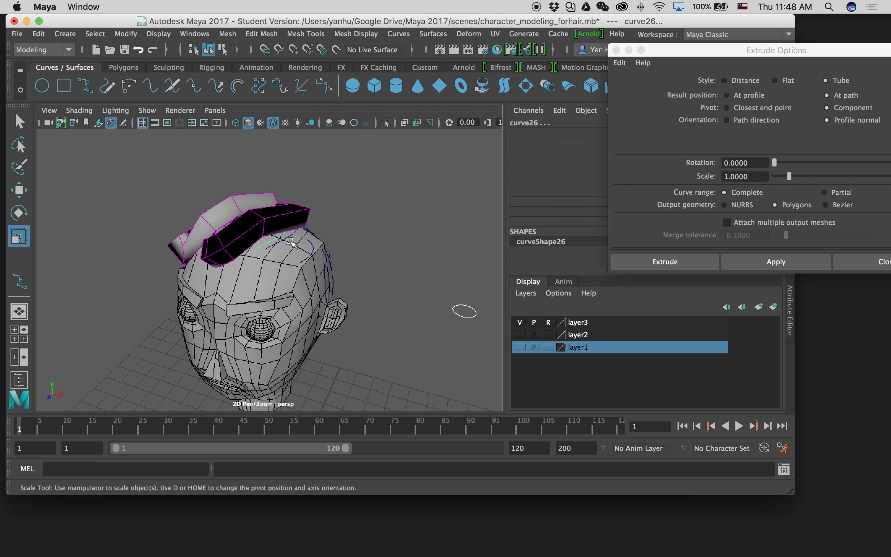
click(808, 263)
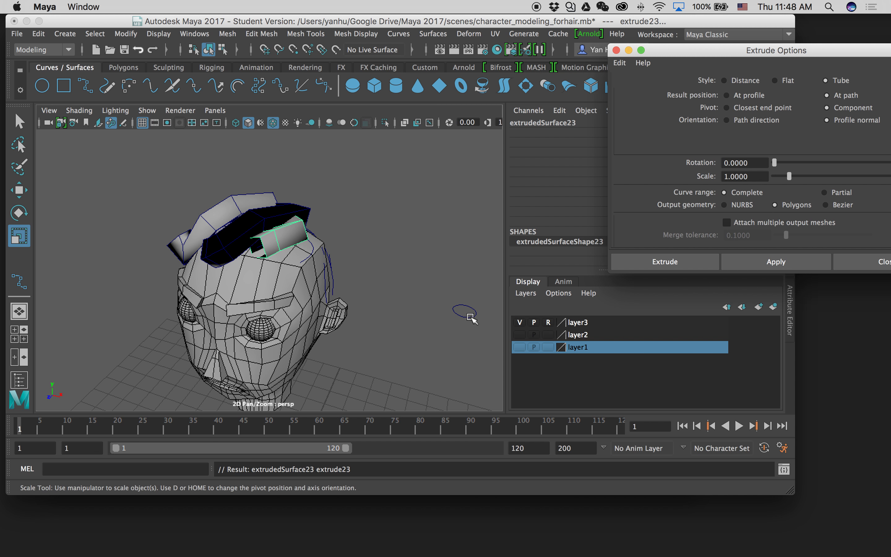
Step: Extrude the profile circle along the curved guide at the upper left edge of the character's forehead
click(465, 317)
click(471, 317)
click(466, 312)
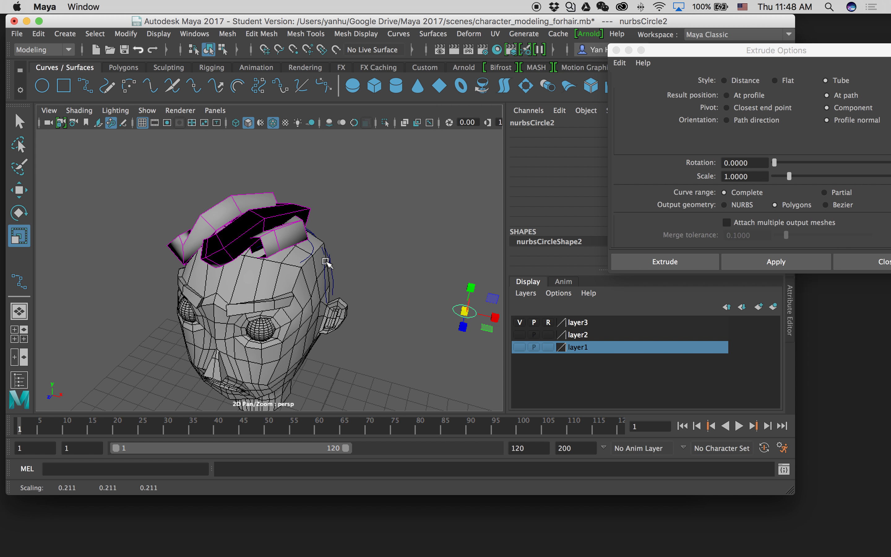
click(308, 254)
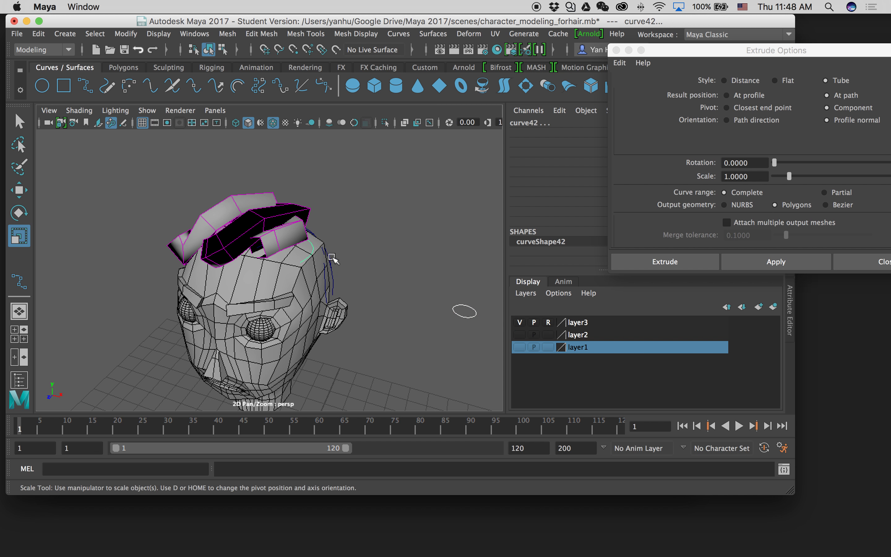
click(772, 262)
Step: Extrude the profile circle along the vertical guide curve at the character's left temple, in front of the ear
alt+drag(372, 270, 269, 310)
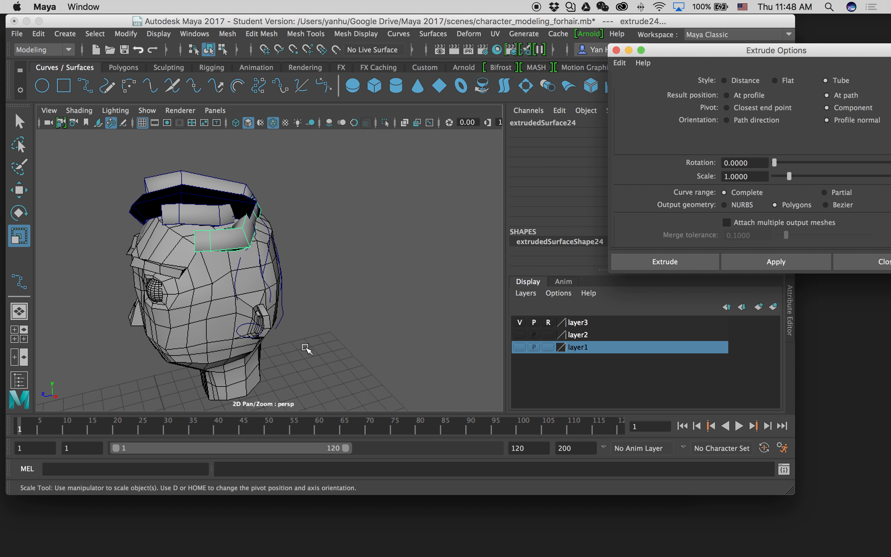
alt+drag(306, 348, 386, 346)
click(415, 336)
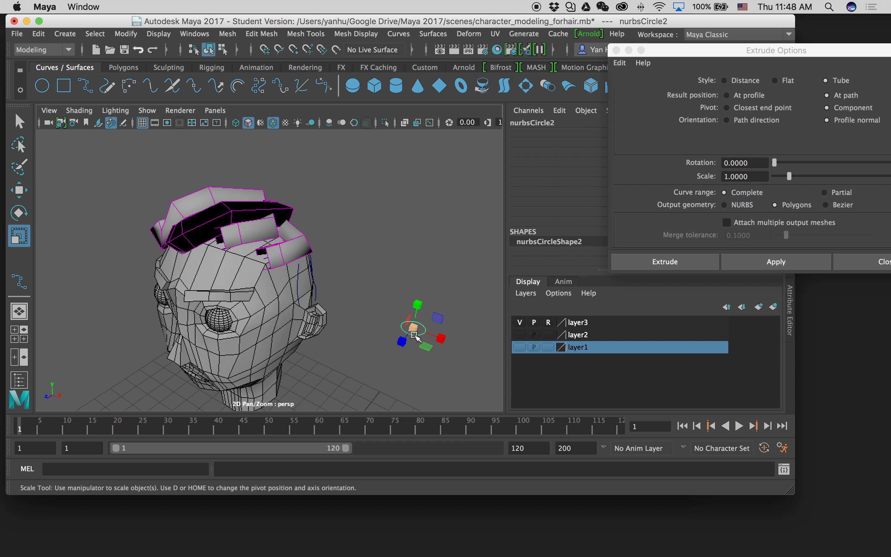
shift+click(299, 288)
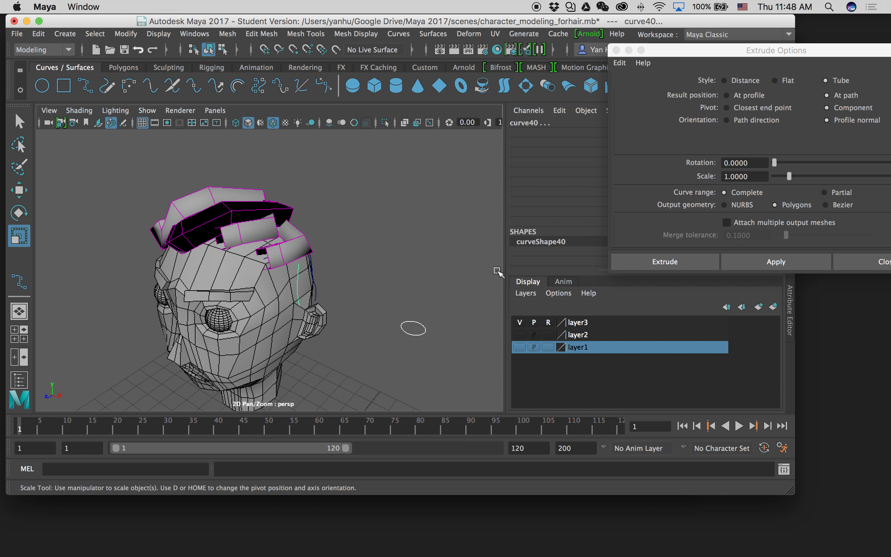
click(774, 261)
Step: Extrude the profile circle along the guide curve running from the crown to above the temple strand
alt+drag(414, 263, 60, 261)
click(53, 289)
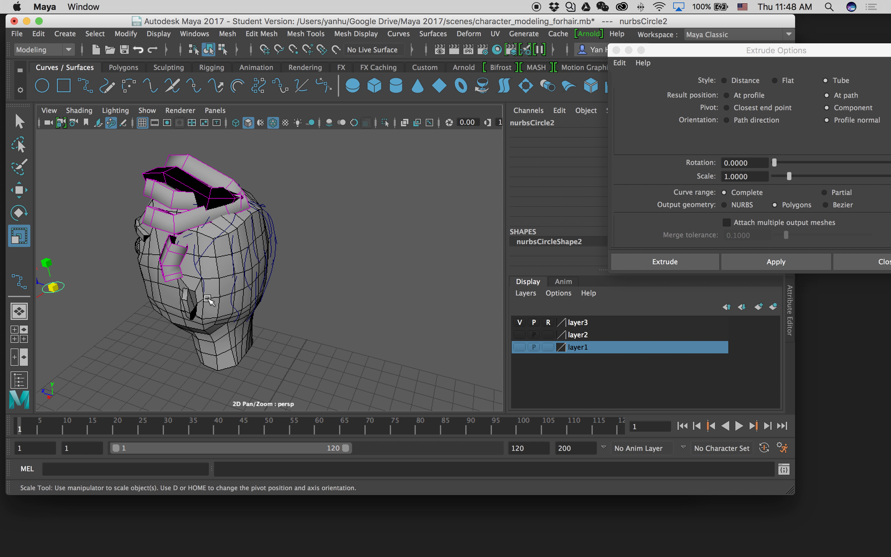
click(187, 236)
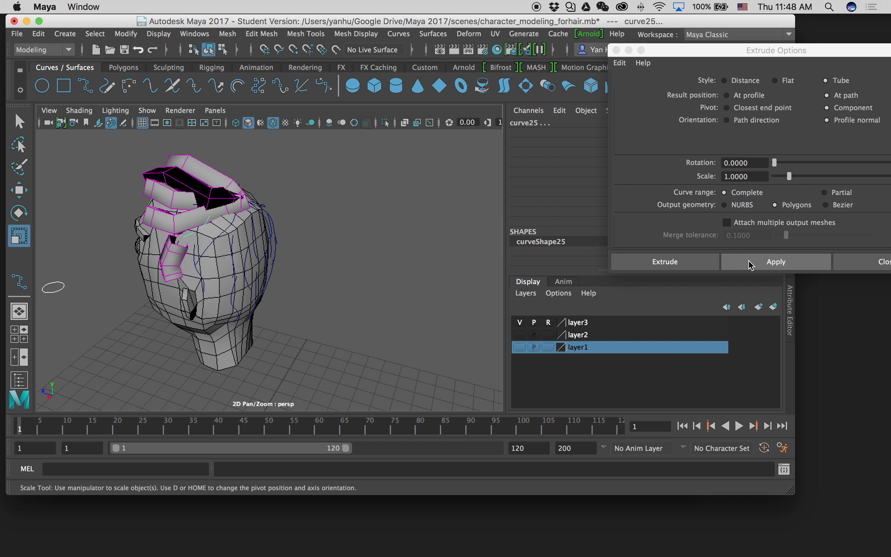
click(773, 261)
Step: Extrude the profile circle along the guide curve running down behind the character's left ear
click(199, 263)
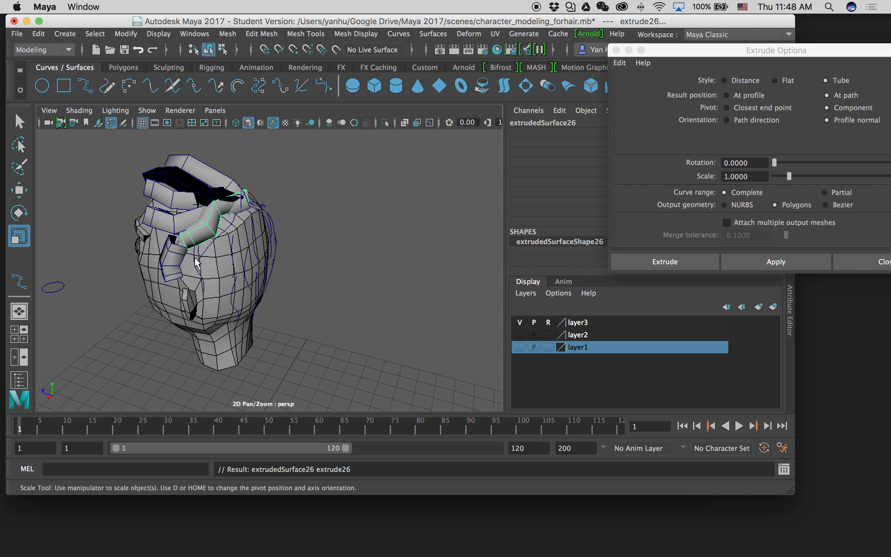
click(54, 291)
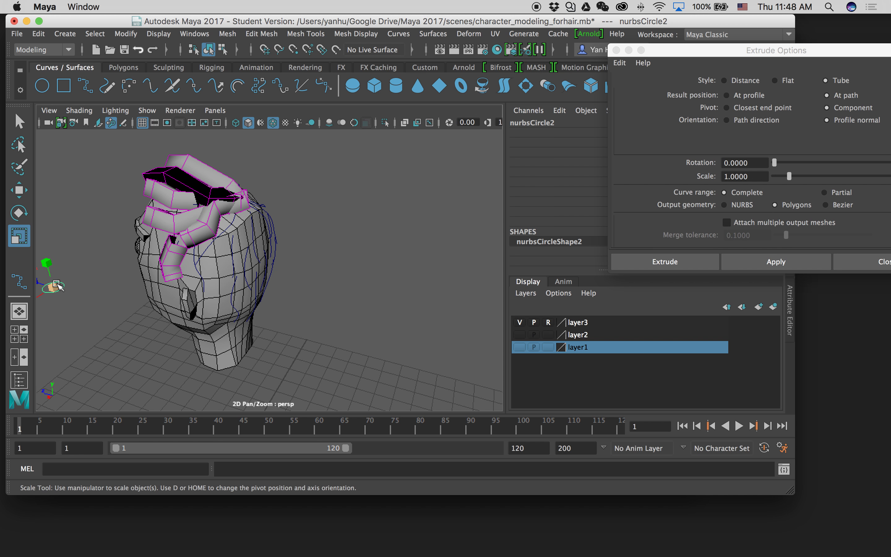
click(194, 256)
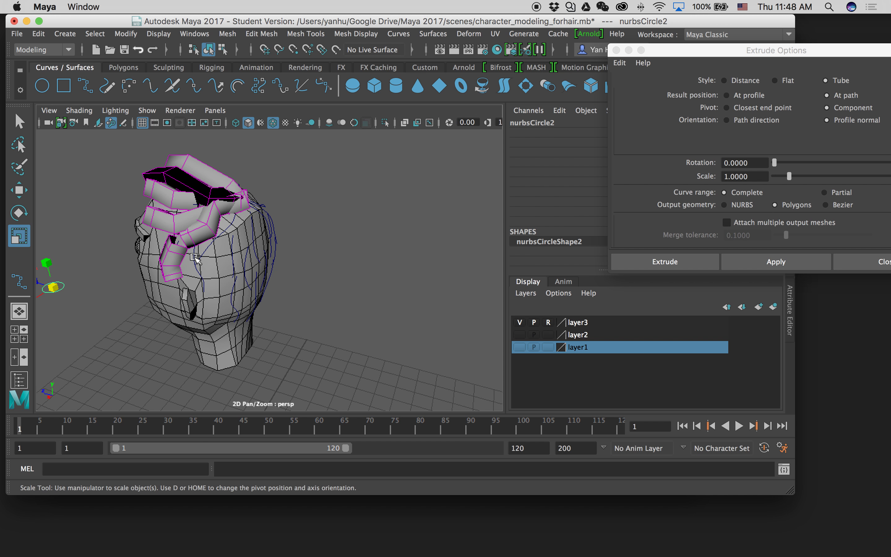
click(792, 263)
Step: Extrude the profile circle along the long guide curve from the crown down the side, behind the previous crown strand
click(64, 290)
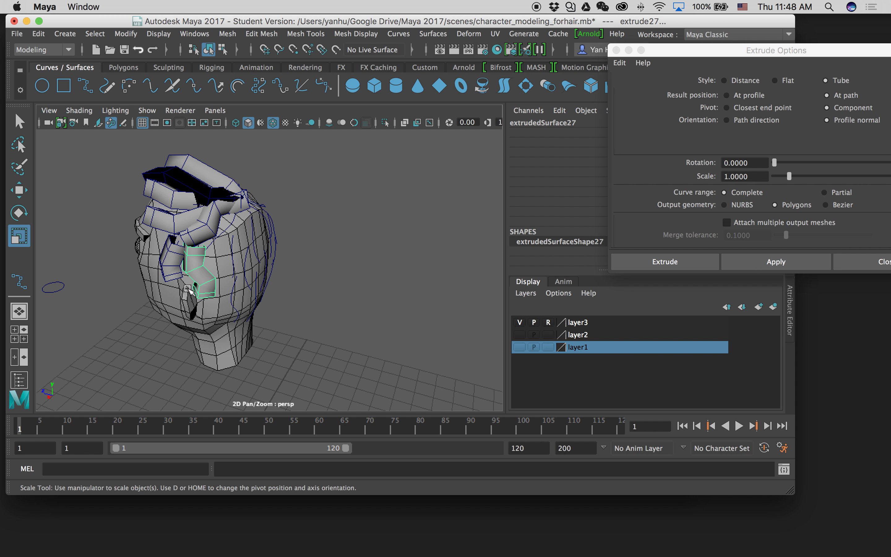
click(44, 286)
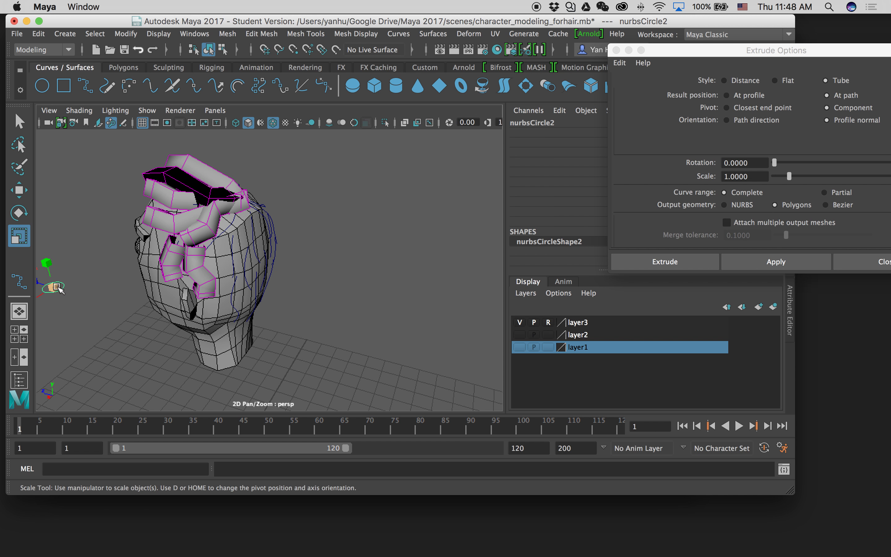
shift+click(230, 226)
click(775, 261)
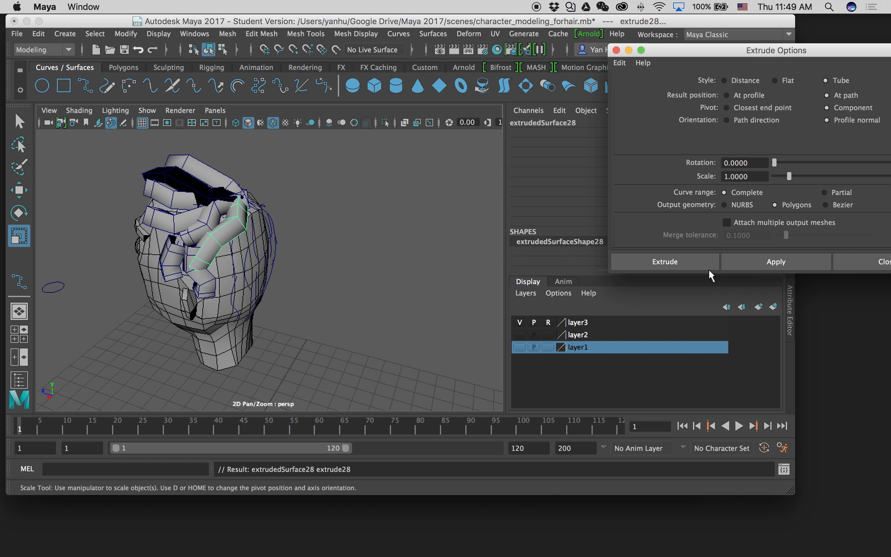
Step: Extrude the profile circle along the guide curve in the middle of the back of the head
alt+drag(316, 302, 193, 302)
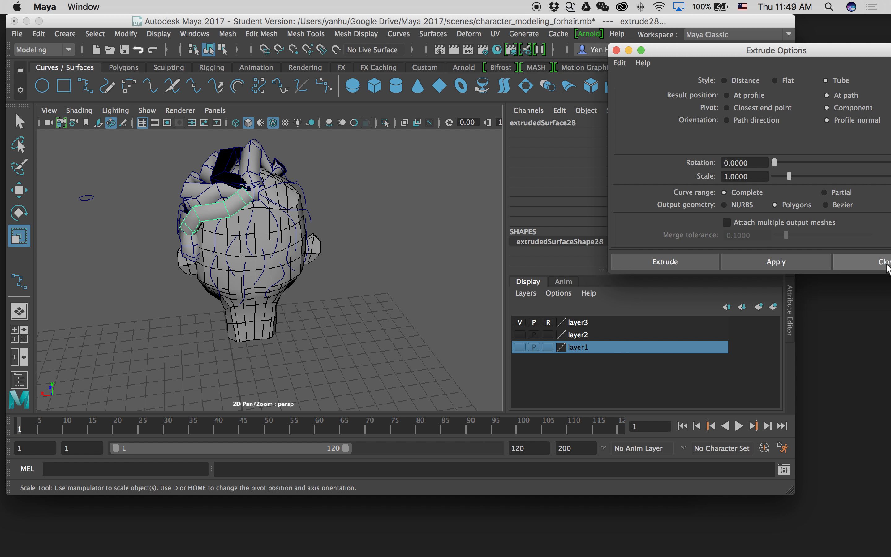
click(85, 201)
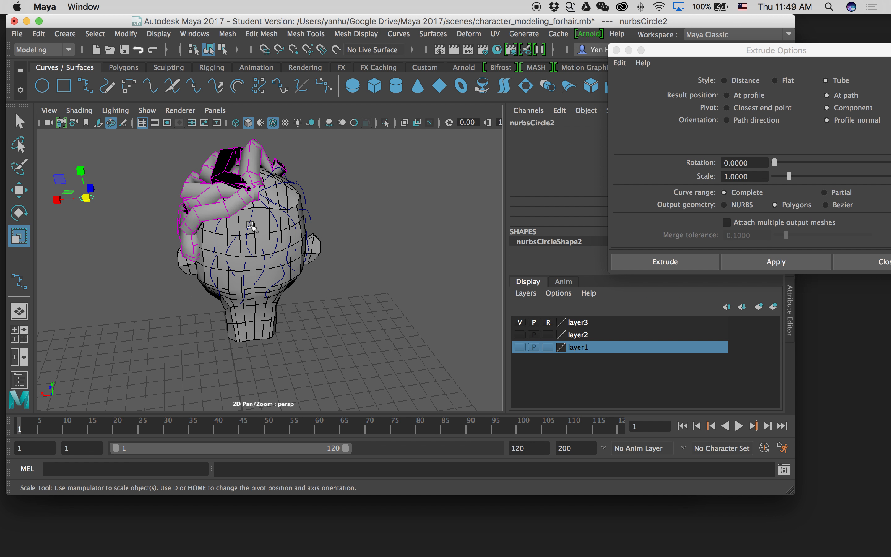
click(250, 226)
click(781, 259)
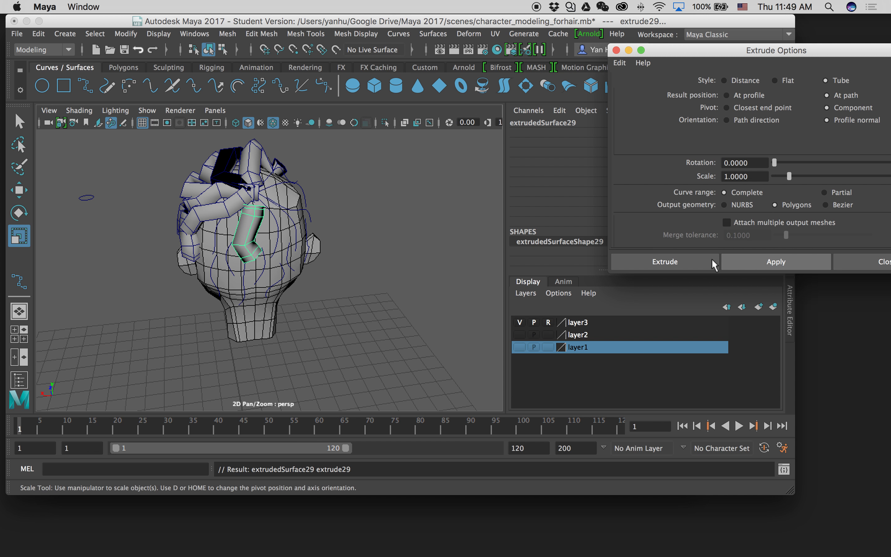
Step: Extrude the profile circle along two more guide curves on the back of the head, between the middle strand and the left ear
click(87, 202)
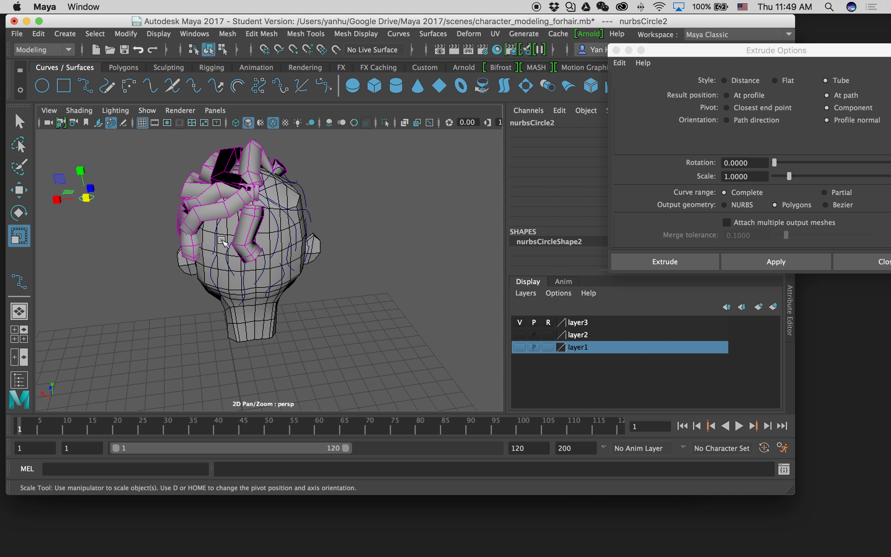
shift+click(217, 234)
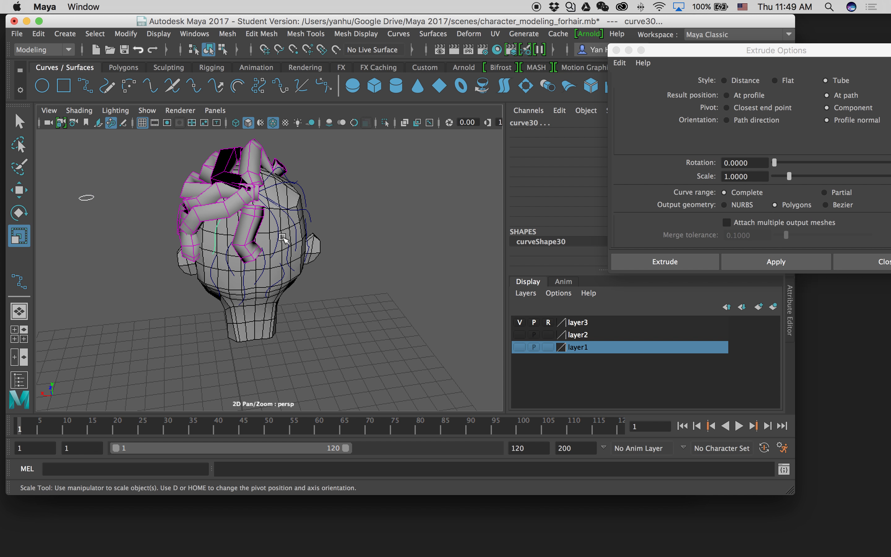
click(799, 259)
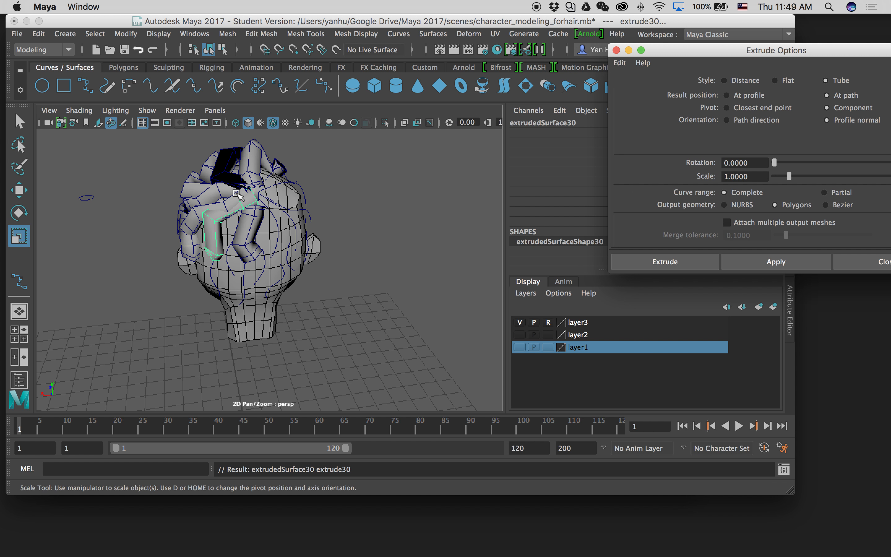
click(86, 198)
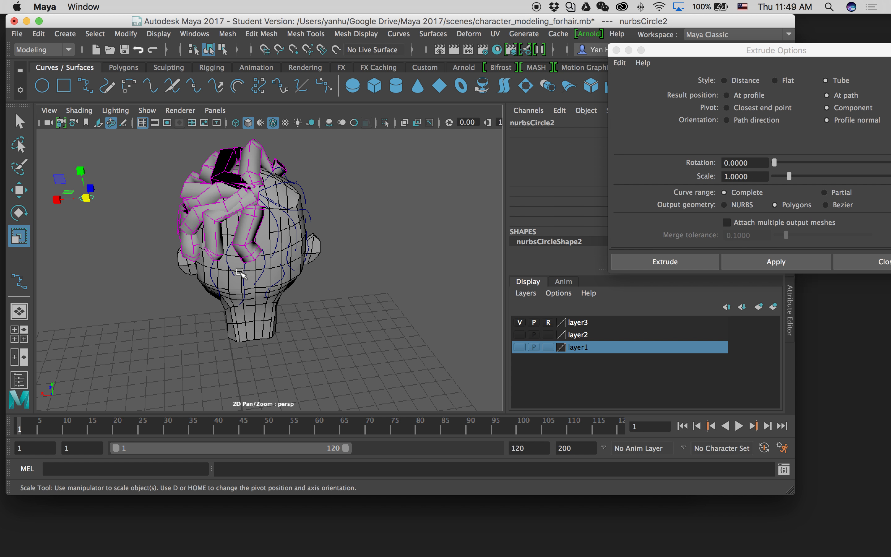
click(769, 262)
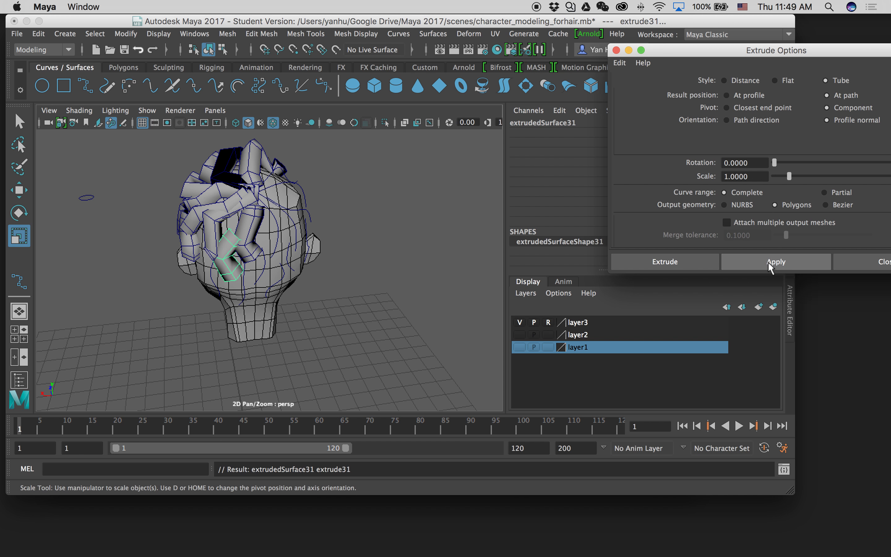
Step: Extrude the profile circle along two guide curves on the lower back of the head, down to the nape
click(87, 198)
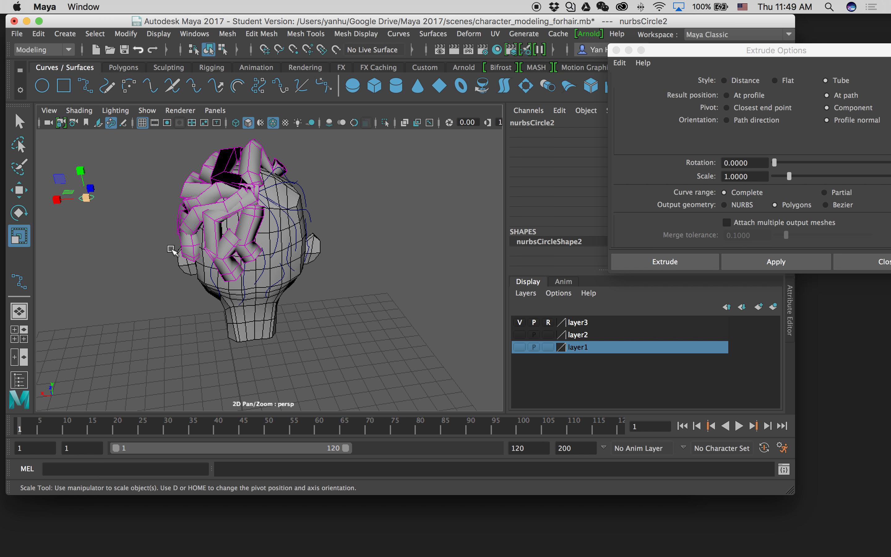
click(758, 266)
alt+drag(243, 301, 268, 269)
click(75, 214)
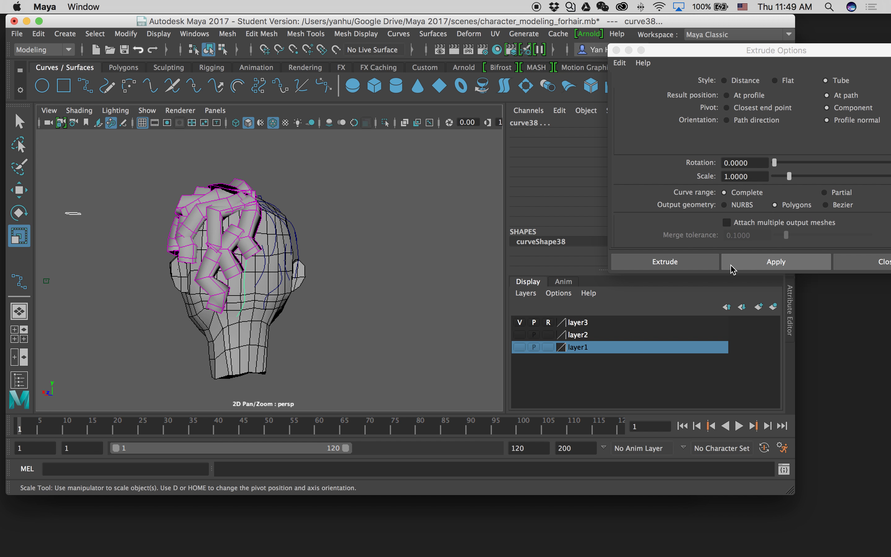
click(752, 267)
Step: Extrude the profile circle along the lower and the upper guide curve just beside the middle strands, towards the right ear
alt+drag(316, 274, 199, 237)
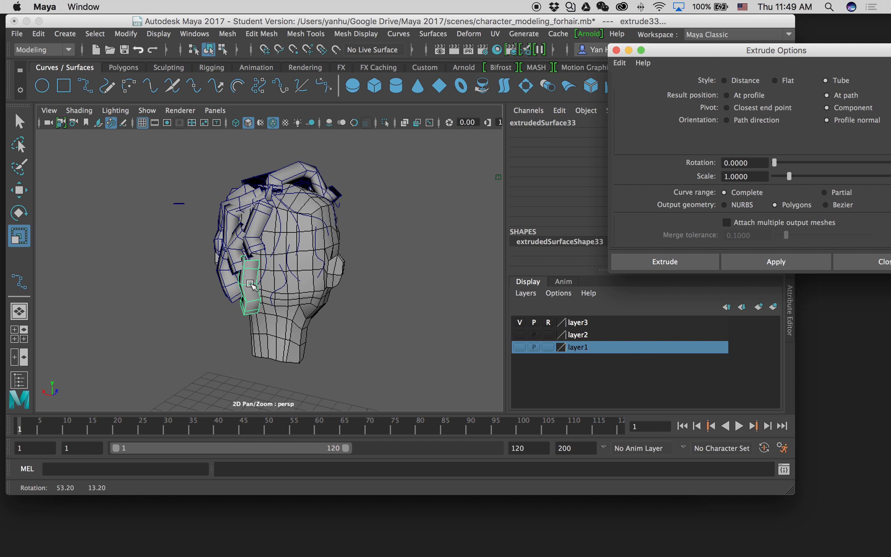
click(181, 207)
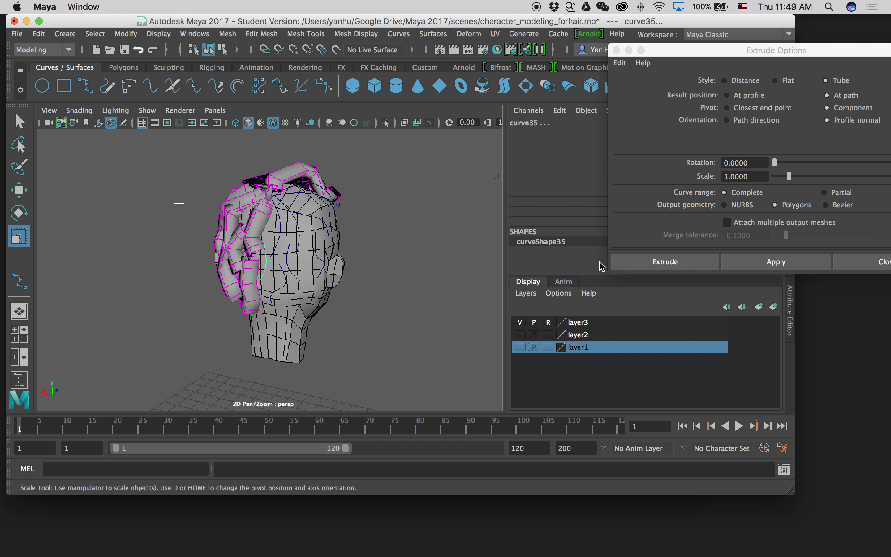
click(773, 263)
mouse_move(346, 253)
alt+mouse_down()
mouse_move(370, 268)
mouse_move(352, 269)
alt+mouse_up()
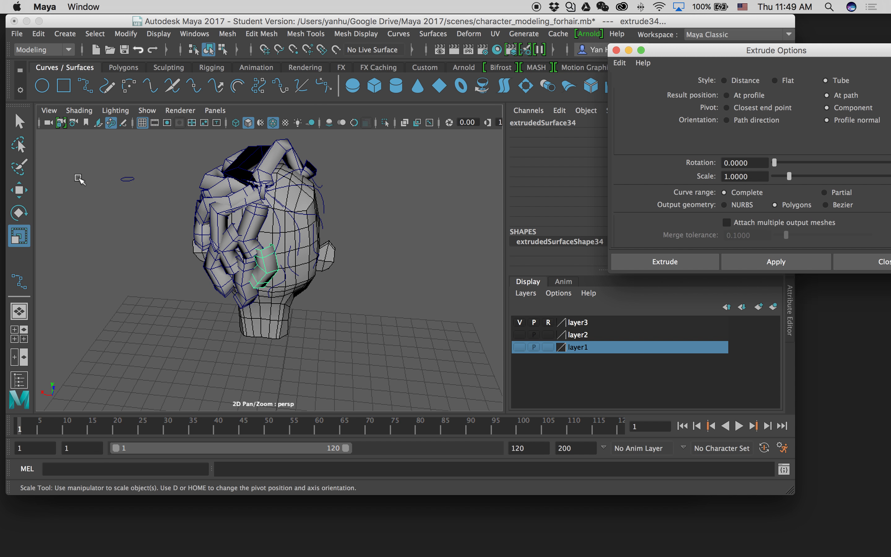
click(127, 182)
shift+click(281, 237)
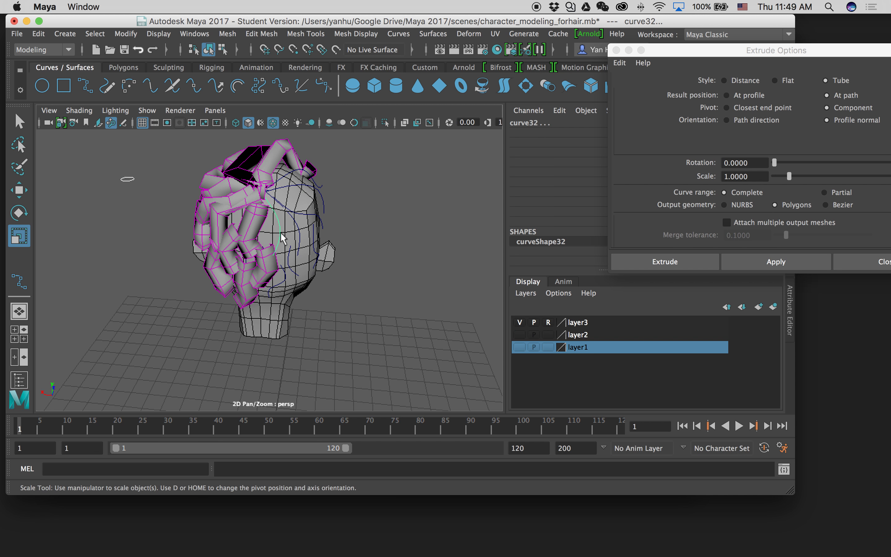
click(751, 258)
Step: Extrude the profile circle along the curved guide near the nape and the short guide above it, behind the right ear
alt+drag(312, 261, 248, 248)
click(204, 188)
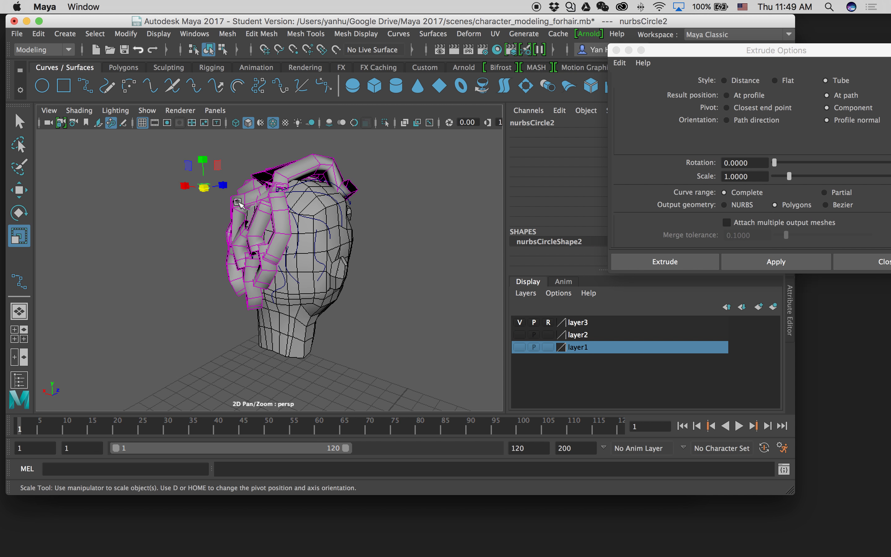
shift+click(283, 282)
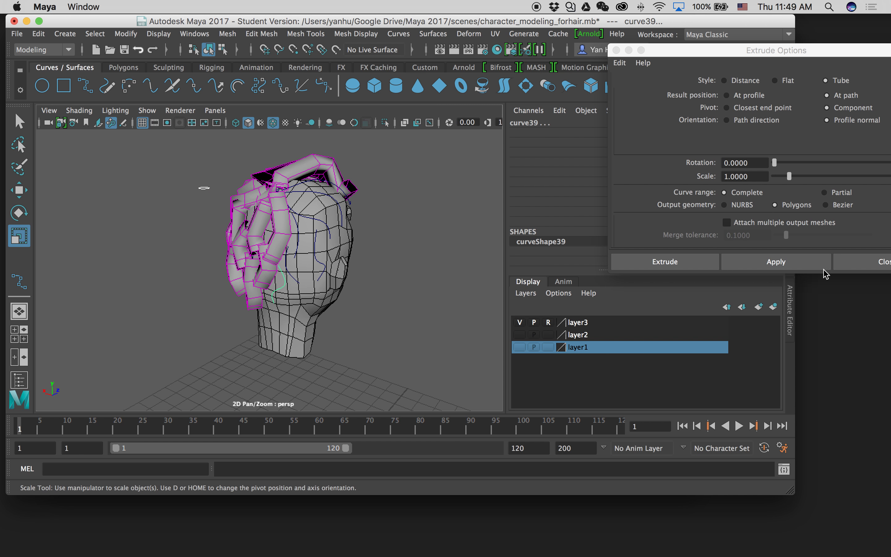
click(798, 263)
alt+drag(479, 207, 158, 221)
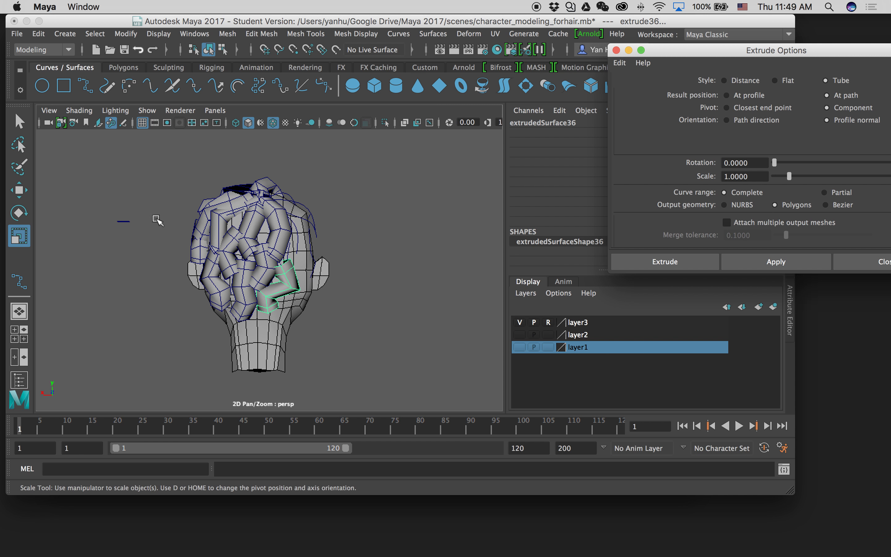
click(125, 220)
click(124, 222)
alt+drag(125, 221, 294, 262)
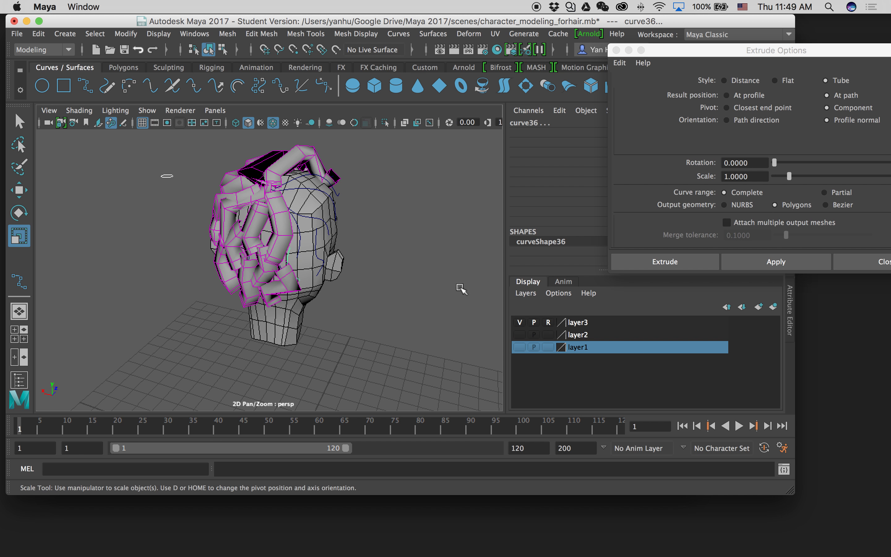
click(740, 262)
Step: Extrude the profile circle along the tall guide curve behind the right ear and the guide curve right next to the ear
click(178, 187)
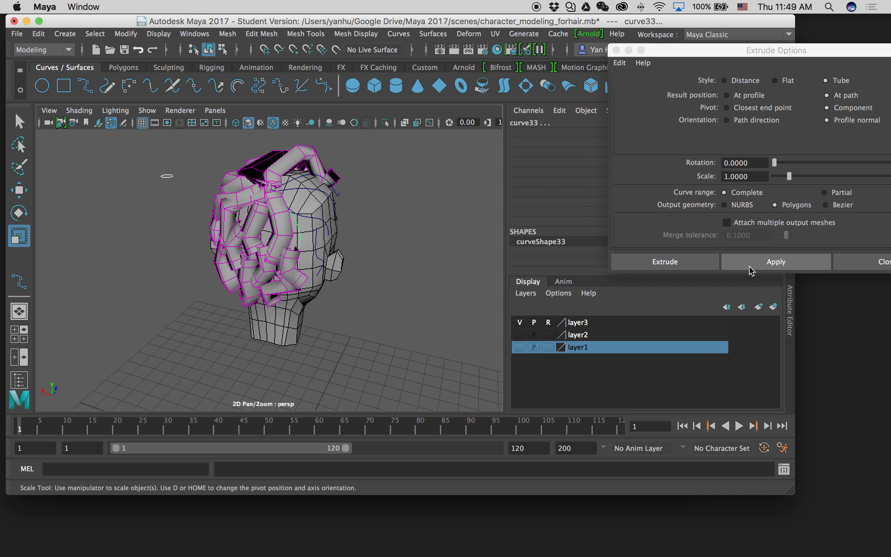
click(753, 262)
click(171, 180)
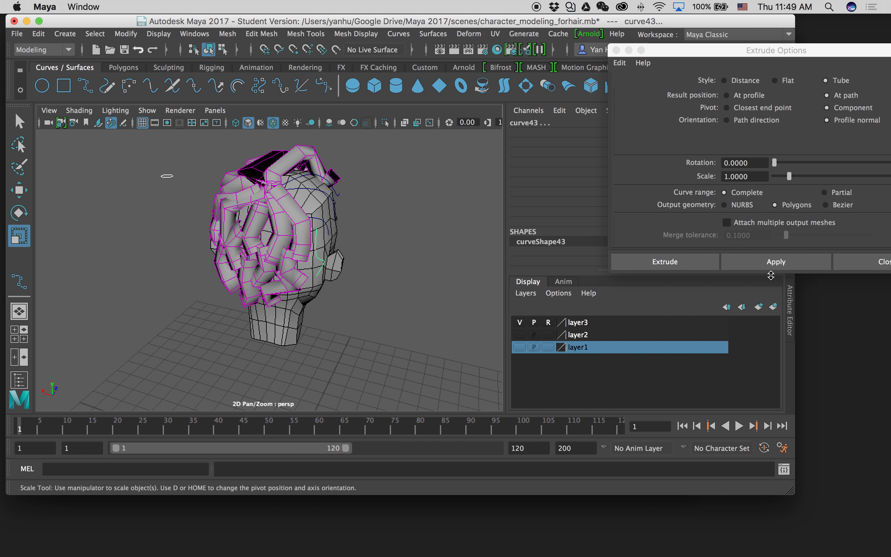
click(772, 264)
Step: Extrude the profile circle along the guide curve above the right ear and the longer one from the crown to the right temple
alt+drag(390, 255, 262, 209)
click(197, 139)
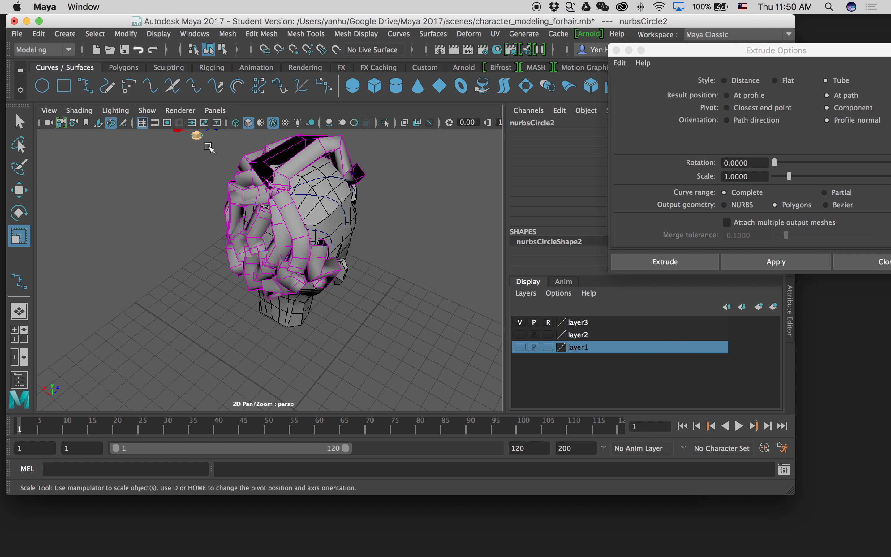
shift+click(323, 233)
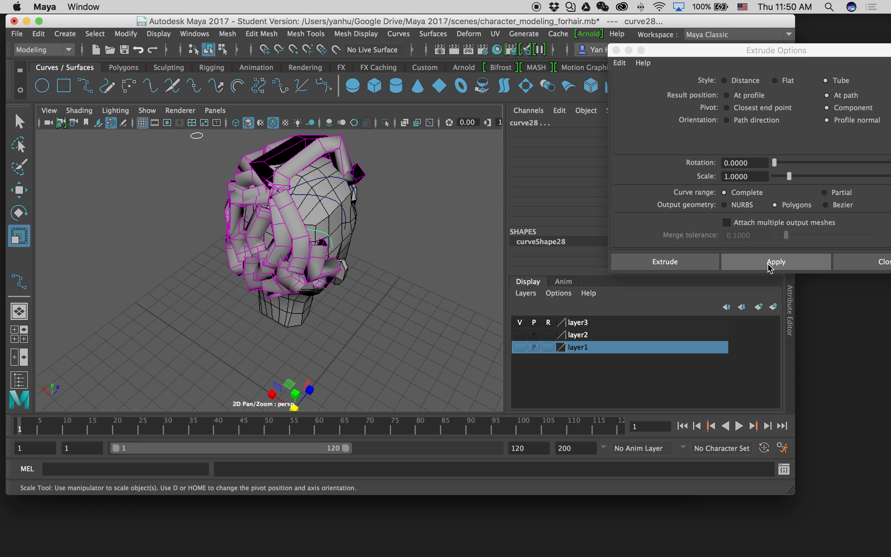
click(776, 261)
click(197, 136)
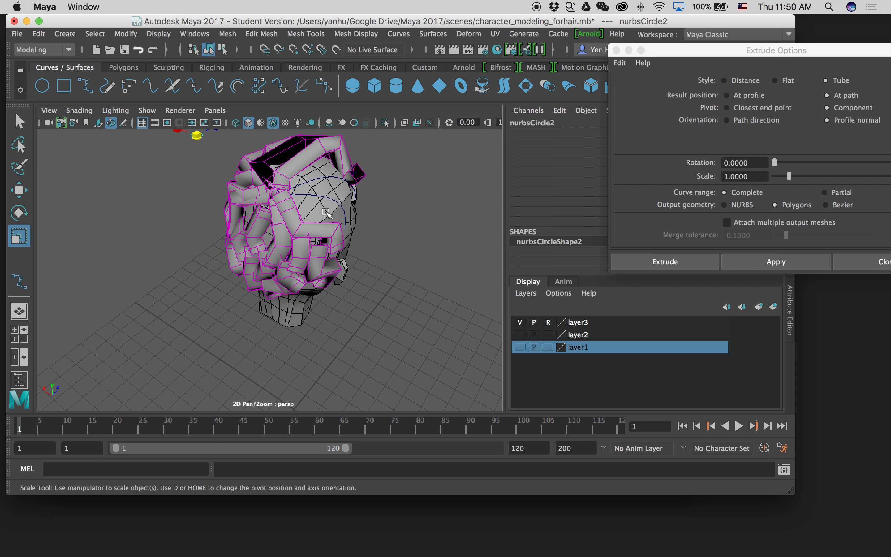
shift+click(322, 200)
click(805, 262)
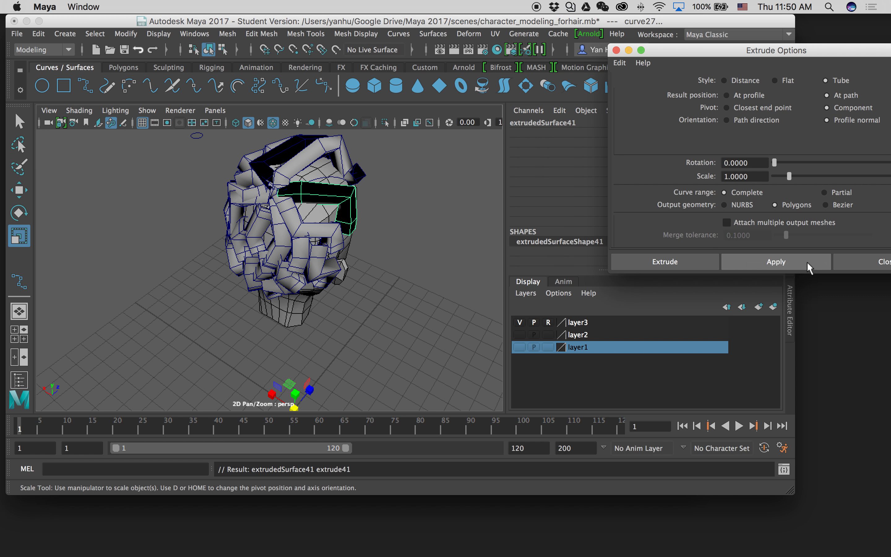
Step: Extrude the profile circle along the remaining guide curve from the crown over the right side of the forehead
click(197, 136)
alt+drag(204, 140, 308, 208)
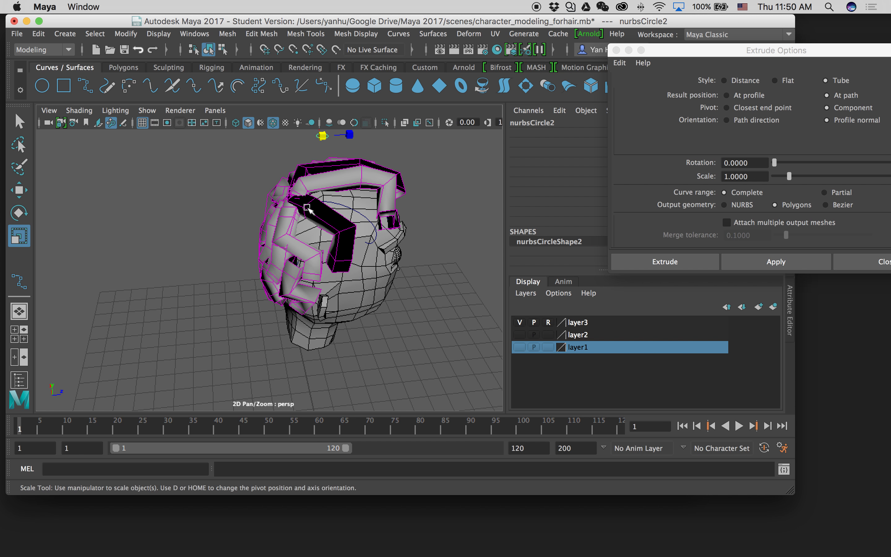
shift+click(376, 222)
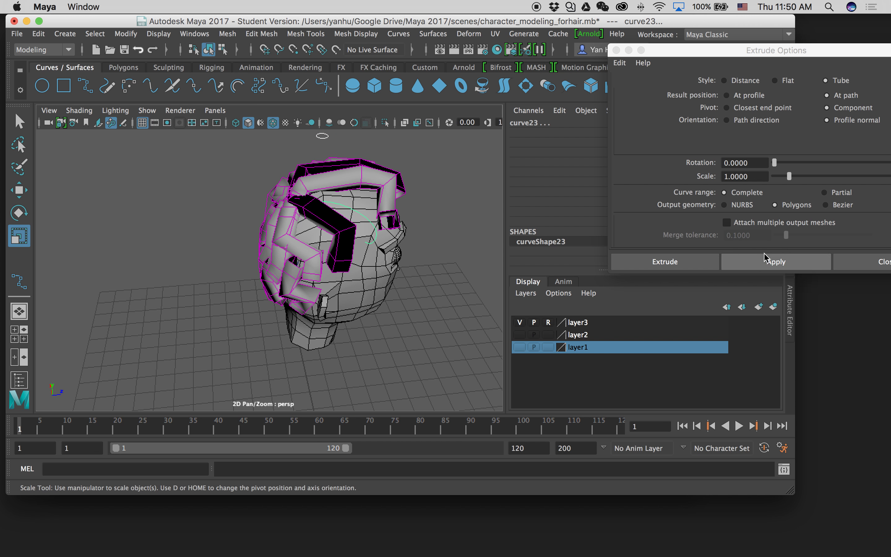
click(787, 266)
Step: Reverse the normals of the three black-shaded hair strands: one at the front, one above the right forehead, one at the right temple
alt+drag(405, 251, 252, 223)
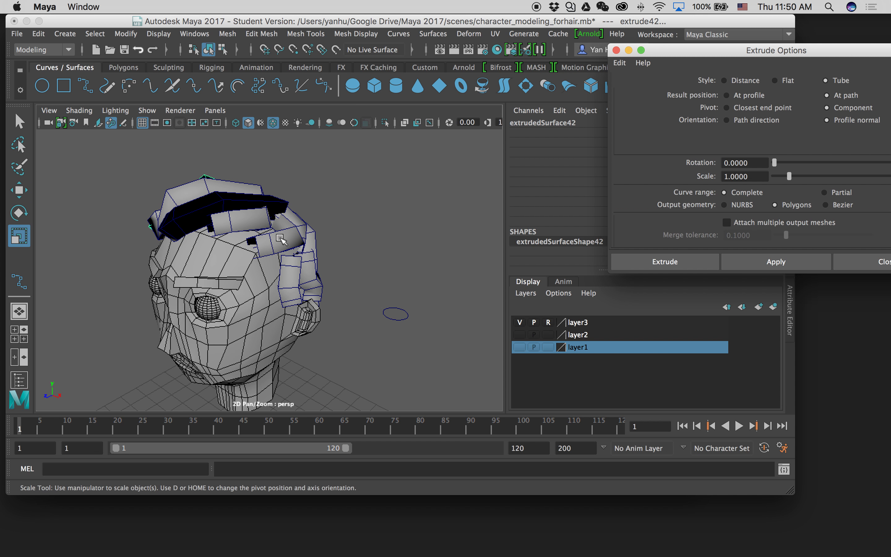
alt+drag(333, 248, 355, 260)
click(363, 221)
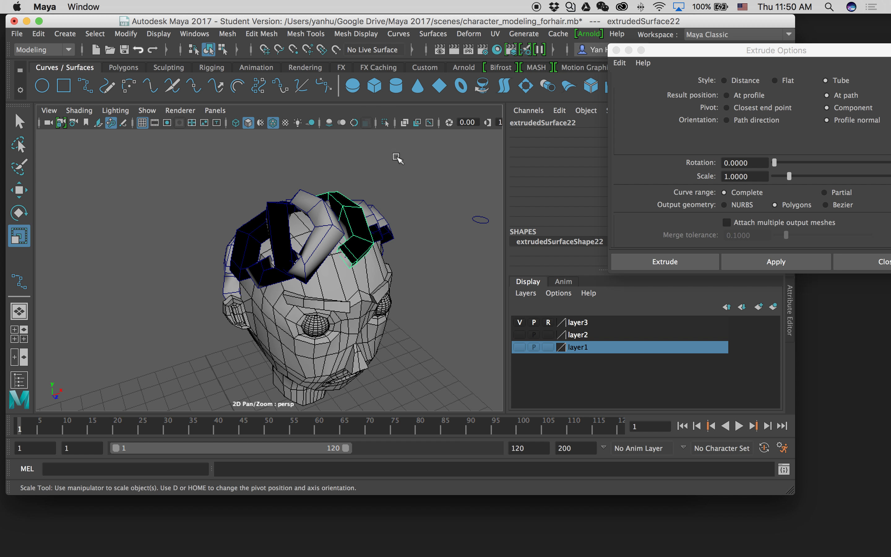
click(365, 34)
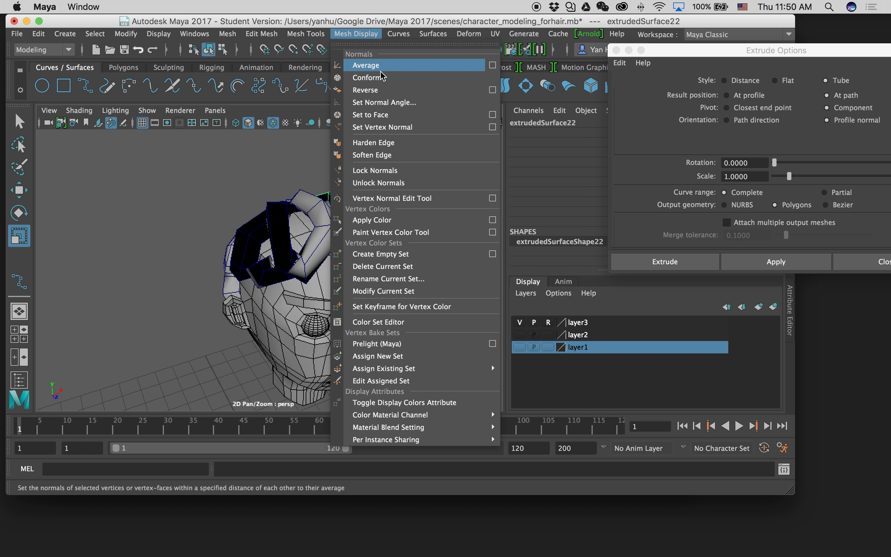
click(382, 90)
click(277, 227)
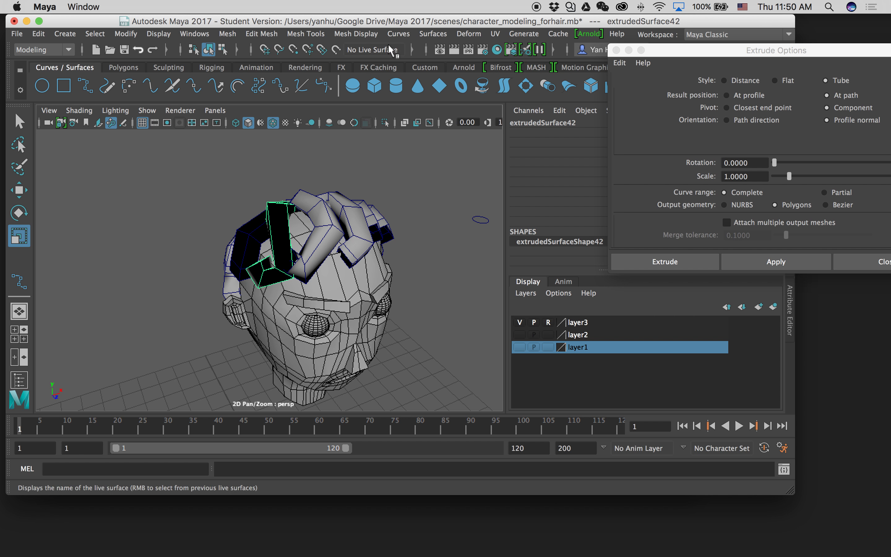
click(356, 33)
click(365, 89)
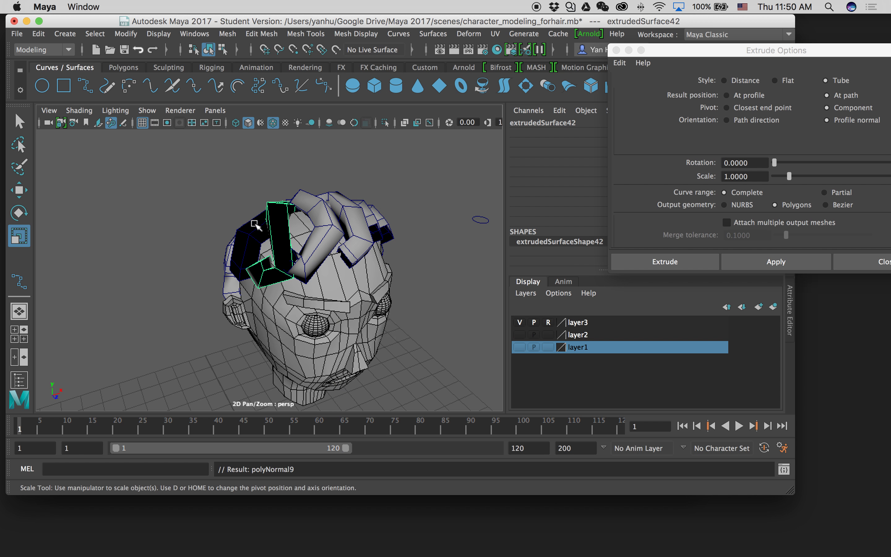
click(250, 251)
click(357, 34)
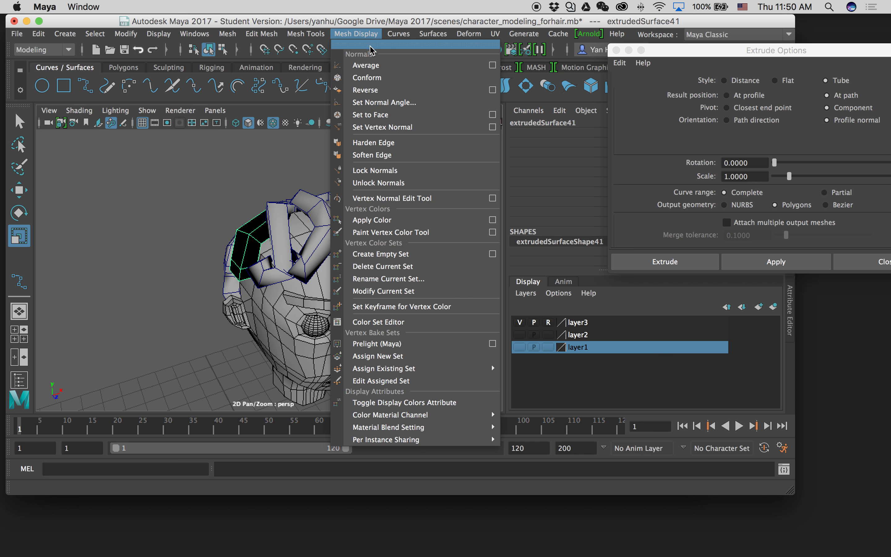
click(365, 89)
Step: Rescale the profile circle, first smaller and finally larger, to make all the extruded hair strands thicker
alt+drag(256, 194, 342, 228)
click(424, 218)
click(412, 251)
drag(419, 251, 310, 225)
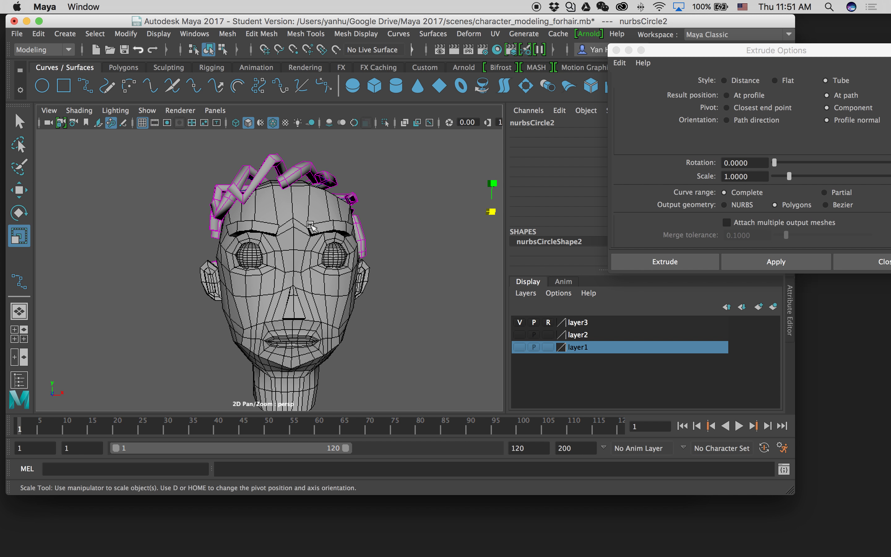
scroll(407, 223, down, 3)
drag(428, 233, 438, 237)
alt+drag(368, 227, 304, 195)
Step: Try smooth mesh preview on the two front hair strands above the forehead
key(3)
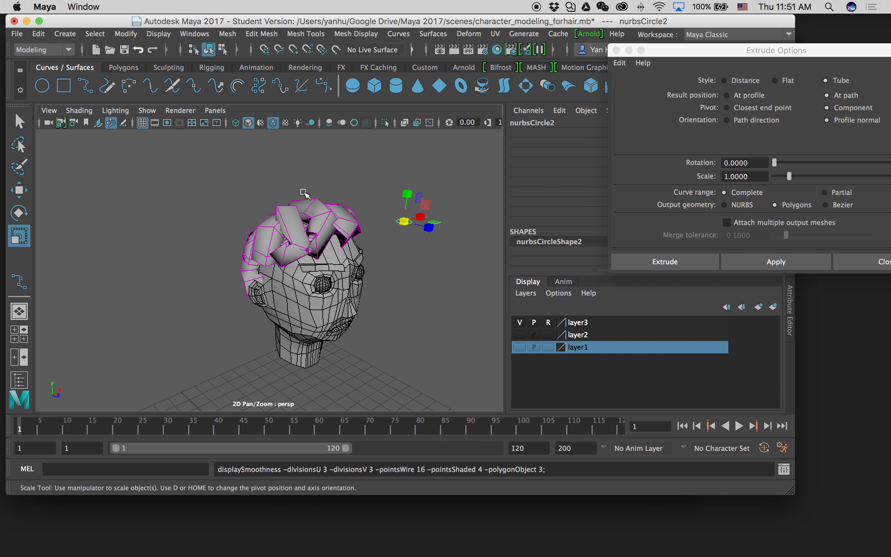
click(324, 218)
scroll(338, 221, up, 3)
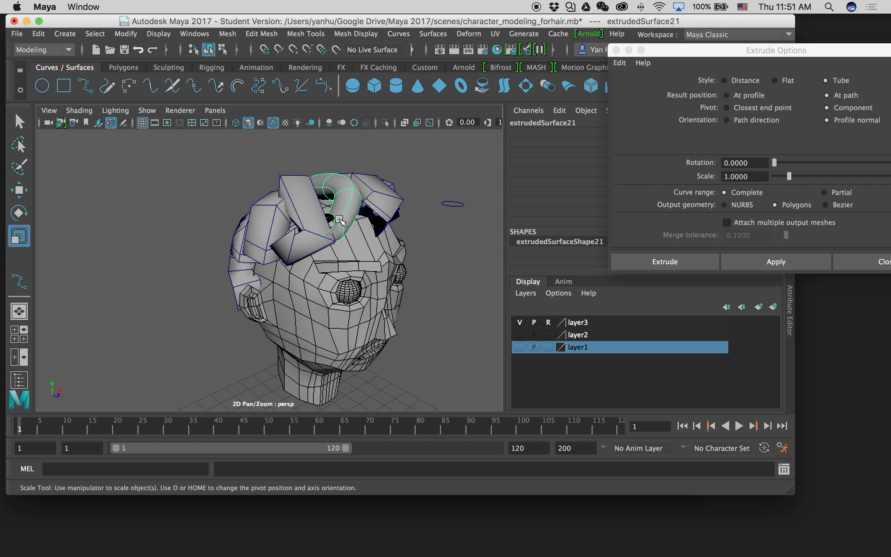
scroll(343, 221, down, 2)
click(401, 223)
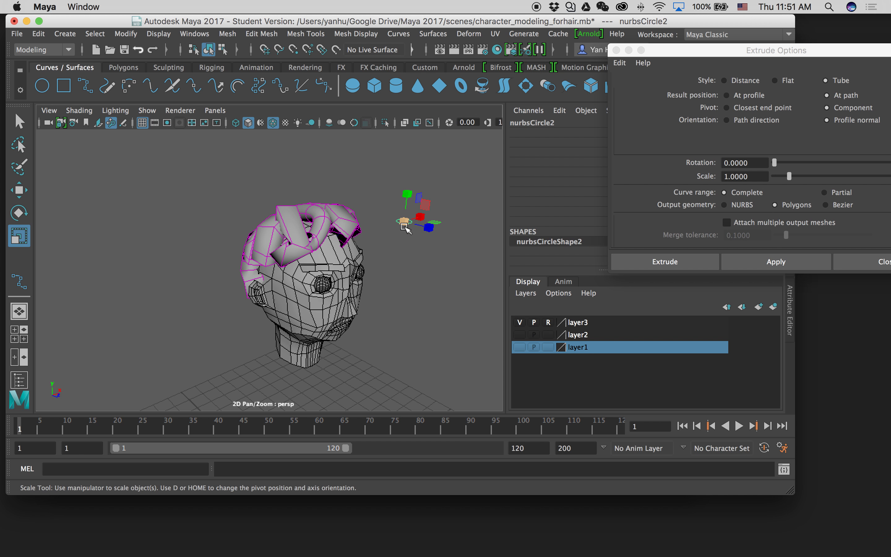
key(3)
click(345, 221)
key(3)
click(380, 238)
Step: Return the two front hair strands to the unsmoothed mesh display and deselect them
alt+drag(331, 249, 339, 216)
scroll(336, 208, up, 3)
click(340, 217)
key(1)
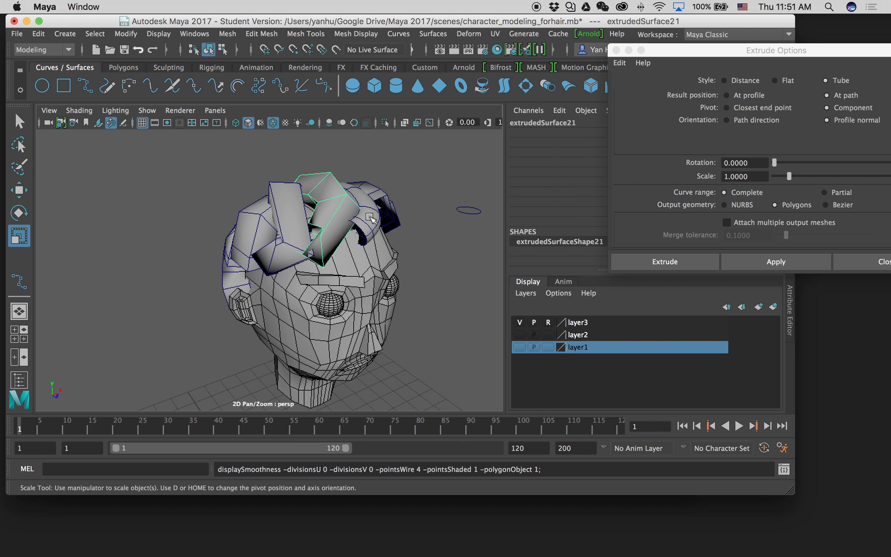
key(1)
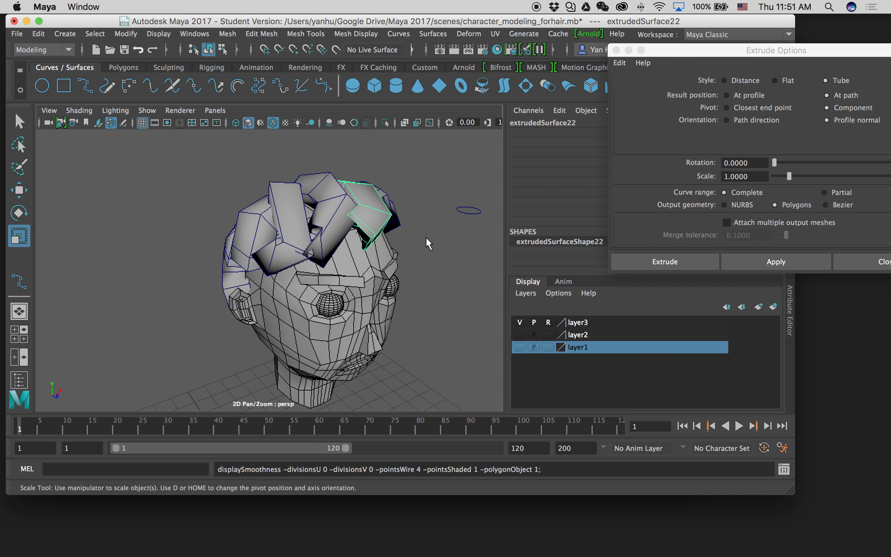
click(427, 238)
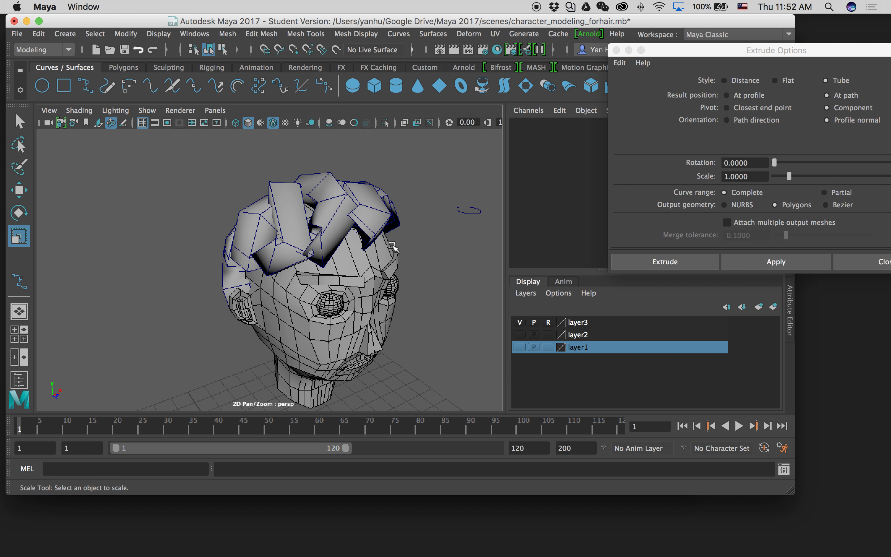
Step: Select all the extruded hair strands on the head and combine them into one mesh
alt+drag(268, 271, 289, 232)
scroll(289, 217, down, 5)
scroll(288, 218, up, 5)
scroll(360, 220, down, 3)
click(485, 234)
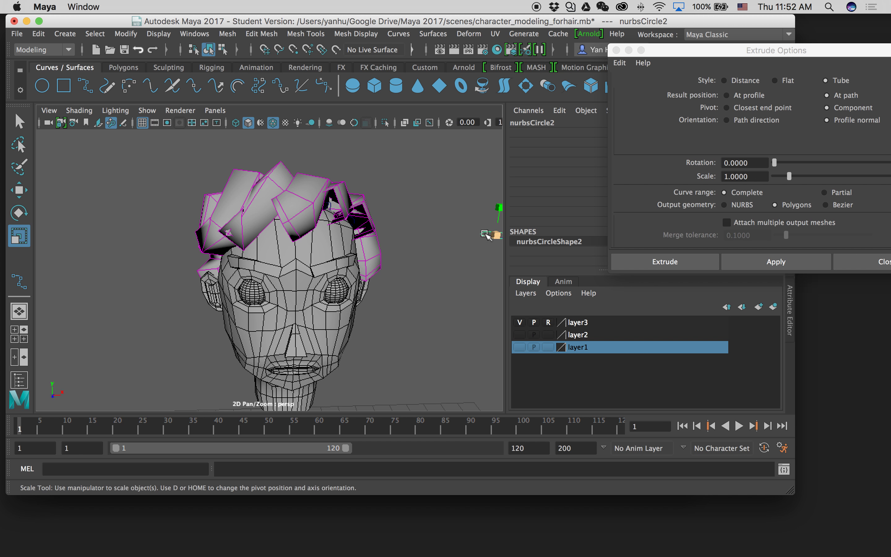
click(395, 216)
click(302, 205)
drag(165, 172, 443, 292)
alt+drag(213, 282, 191, 269)
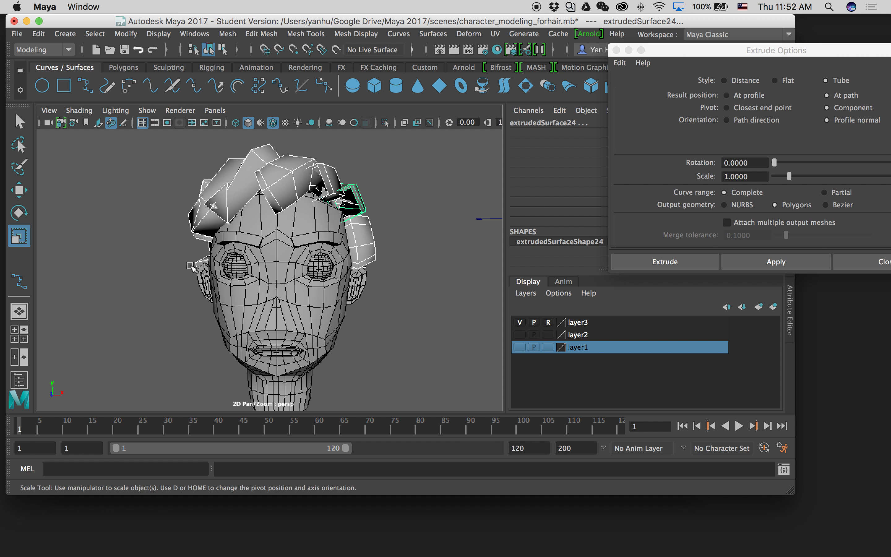
click(264, 37)
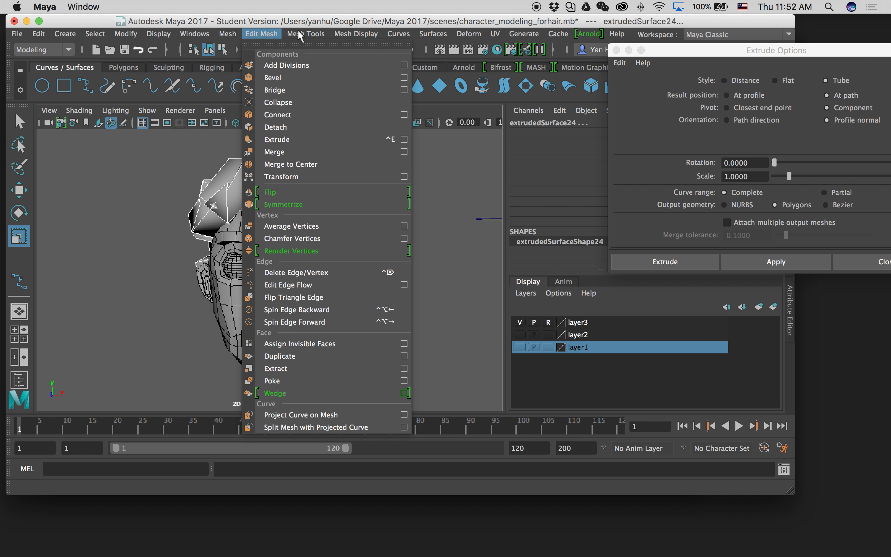
mouse_move(304, 35)
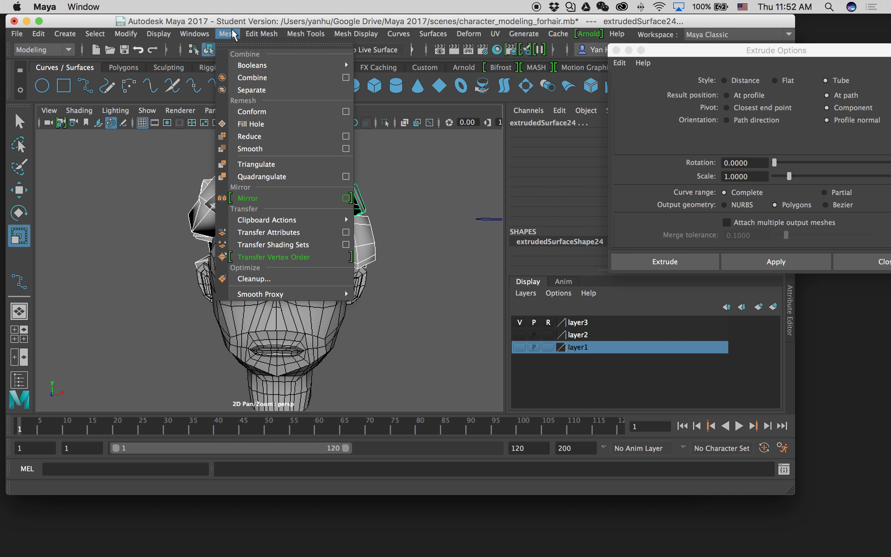
mouse_move(229, 36)
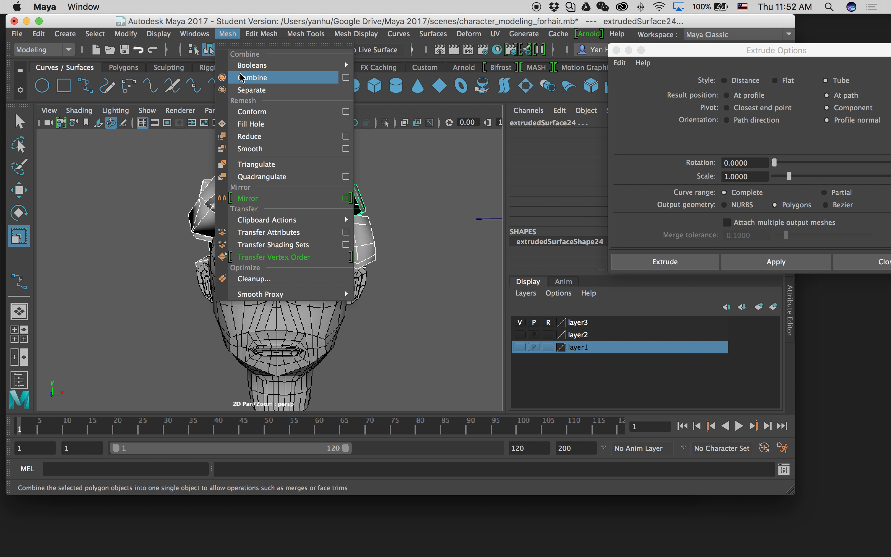
click(249, 78)
Step: Try to fill holes with only a guide curve at the front of the hair selected
click(311, 186)
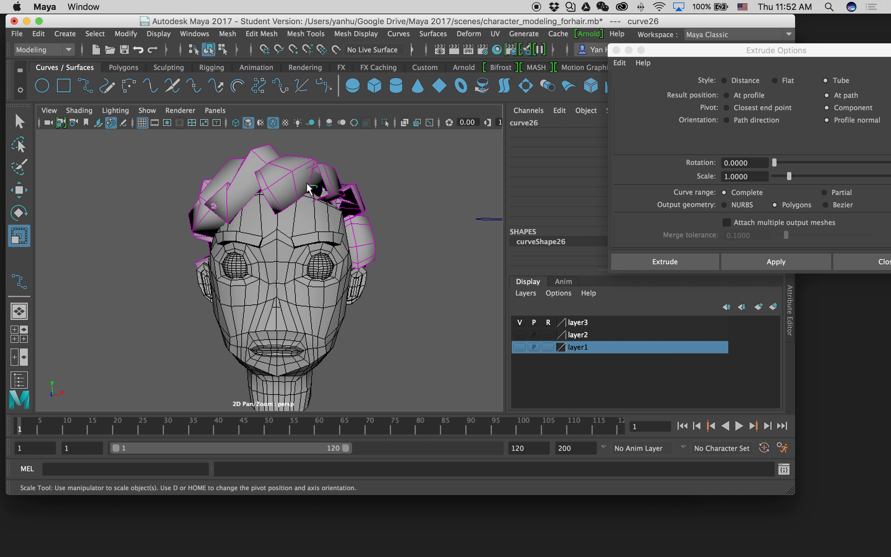
alt+drag(208, 222, 296, 118)
click(262, 34)
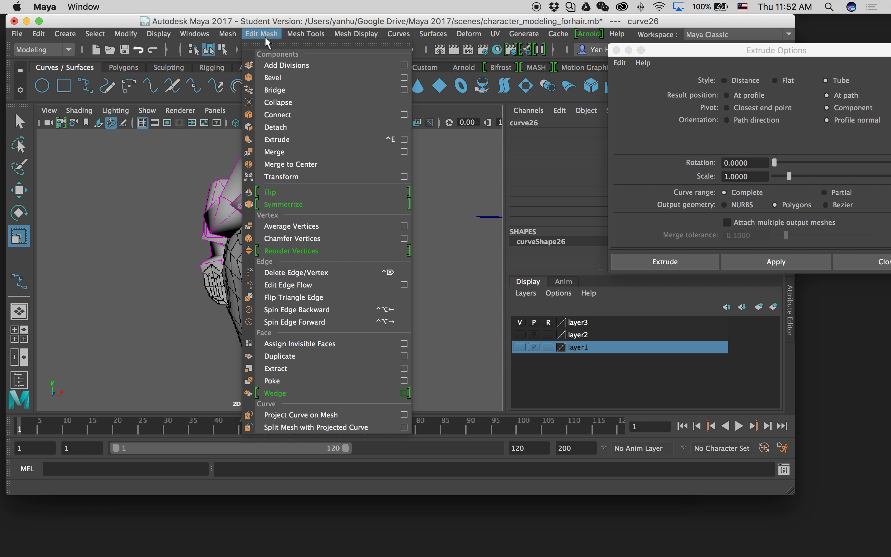
mouse_move(300, 35)
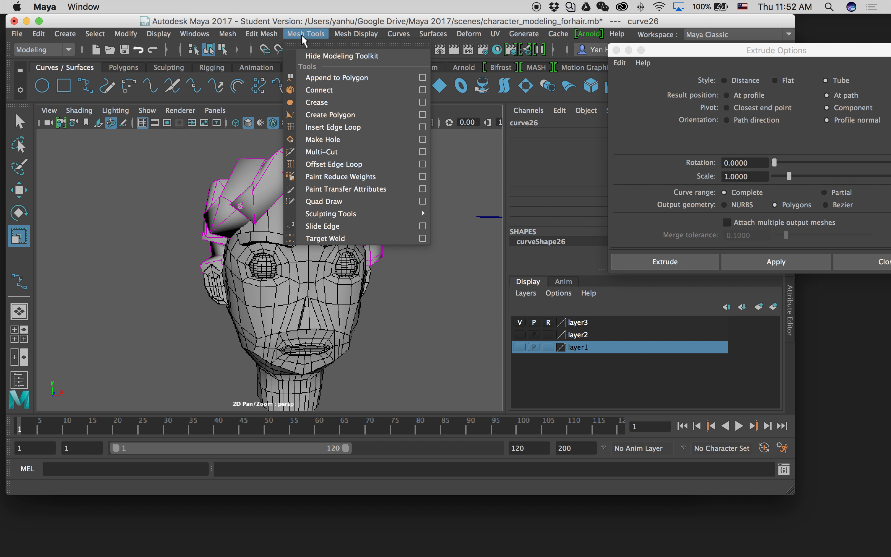
mouse_move(349, 29)
mouse_move(228, 33)
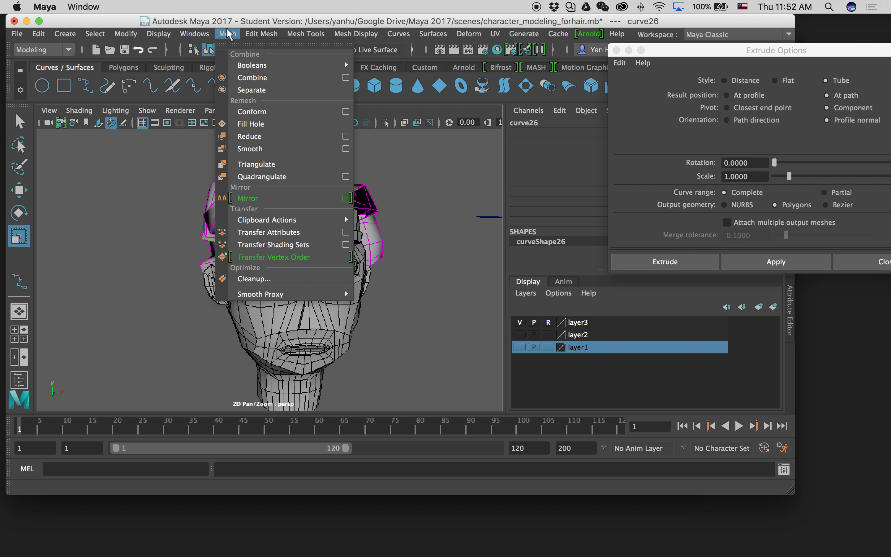
mouse_move(260, 36)
click(277, 123)
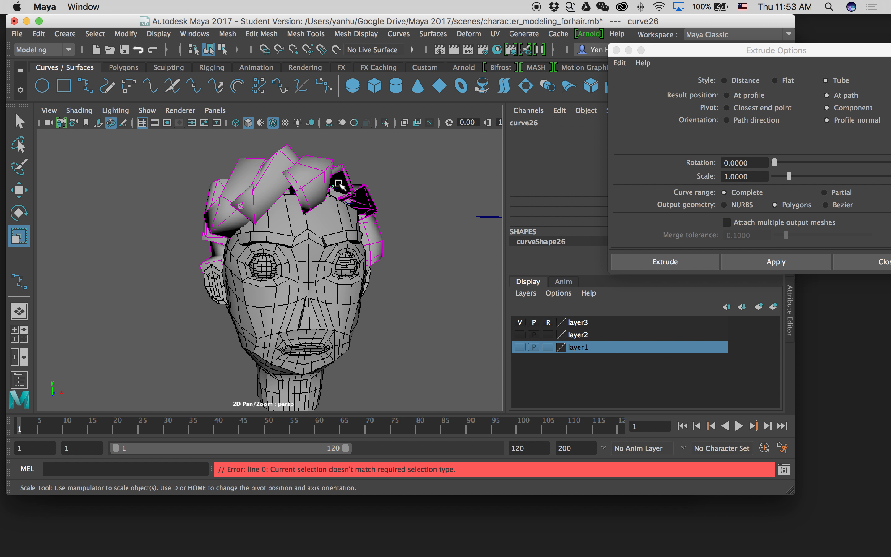
Step: Select the combined hair mesh and fill its open strand ends with Fill Hole
click(313, 180)
click(227, 33)
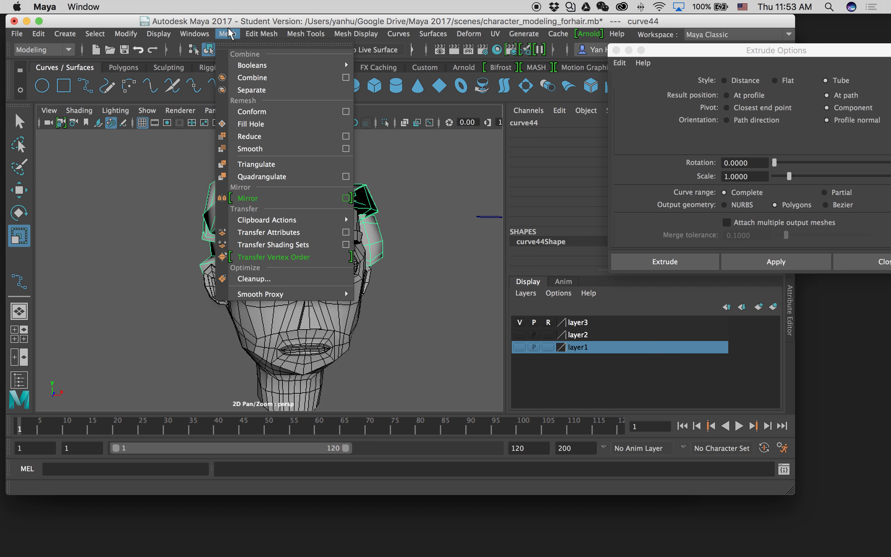
click(264, 122)
Step: Turn on smooth mesh preview for the combined hair mesh and deselect it
alt+drag(382, 206, 337, 194)
key(1)
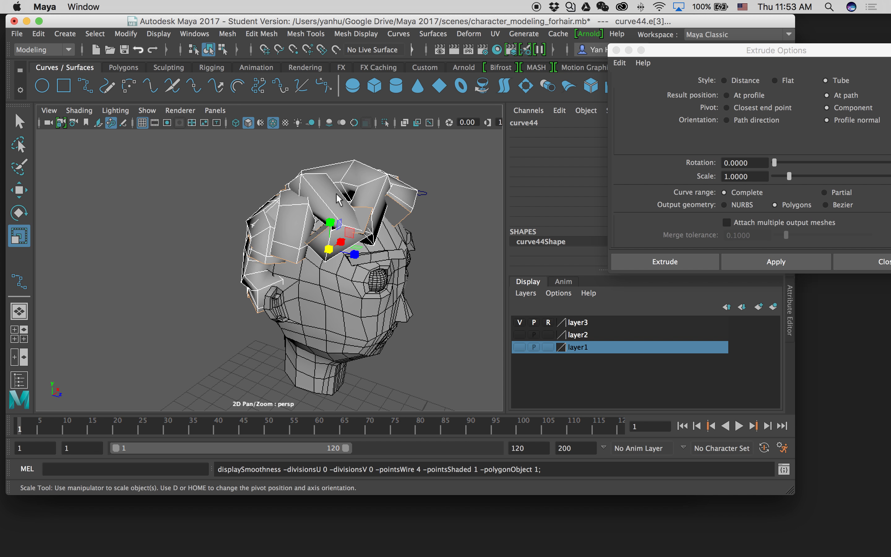
key(3)
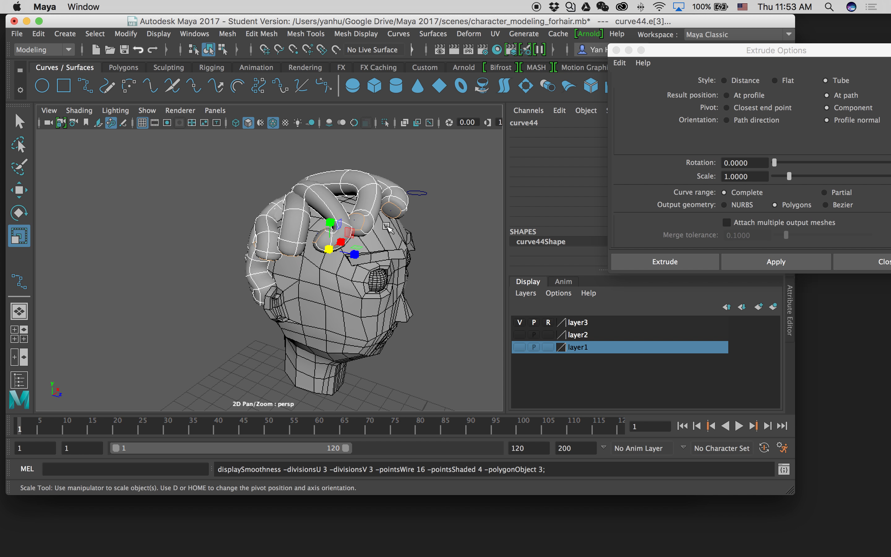
click(454, 233)
Step: Examine the smoothed hair from the front and side, and close the Extrude Options window
alt+drag(363, 233, 318, 195)
mouse_move(292, 228)
alt+mouse_down()
mouse_move(207, 230)
mouse_move(238, 212)
mouse_move(207, 227)
mouse_move(309, 231)
mouse_move(282, 221)
alt+mouse_up()
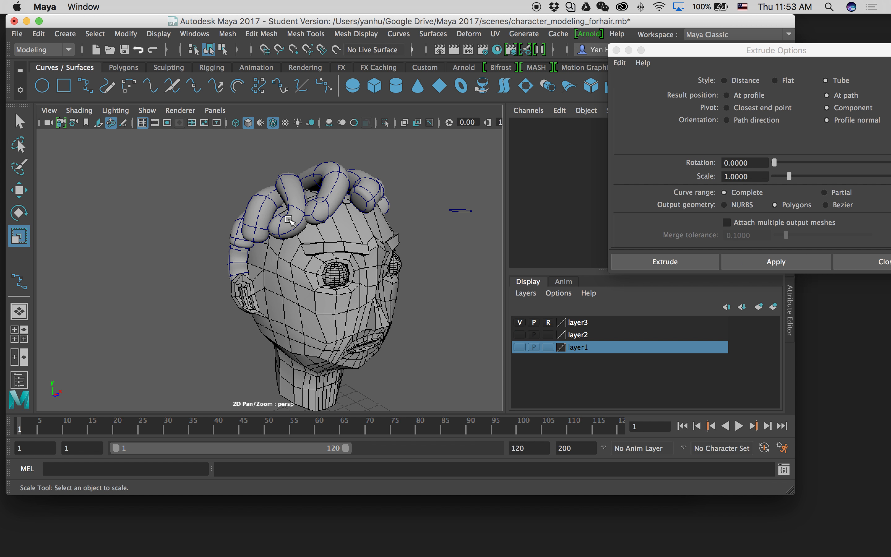
alt+drag(283, 227, 304, 206)
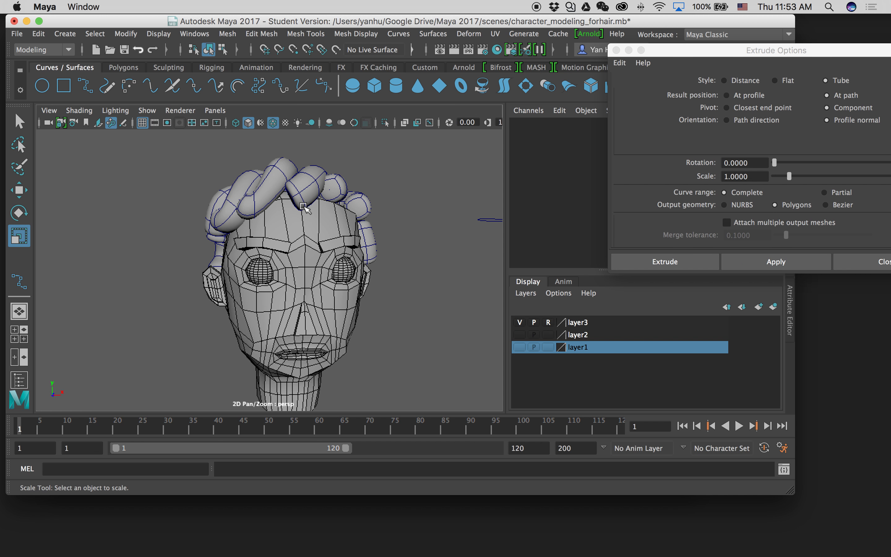
alt+drag(287, 199, 294, 213)
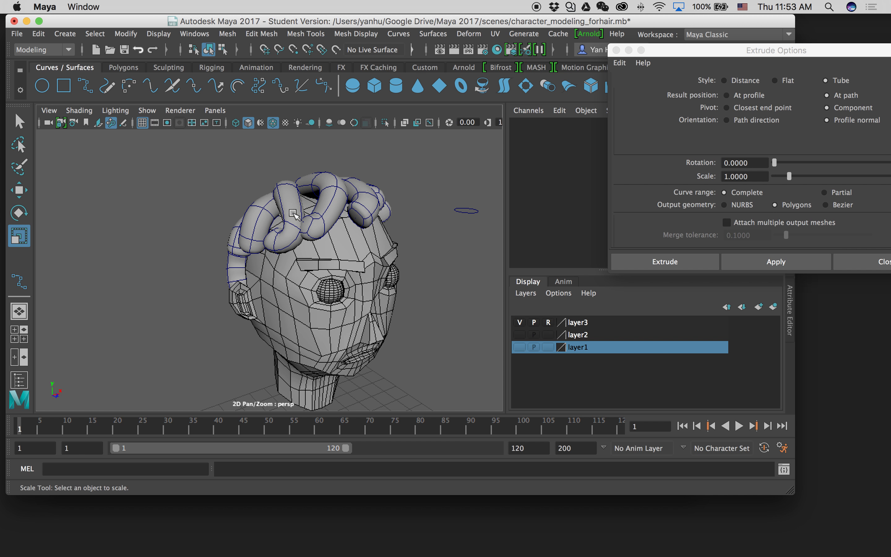
click(882, 261)
alt+drag(418, 201, 440, 185)
scroll(382, 170, up, 3)
scroll(456, 189, down, 3)
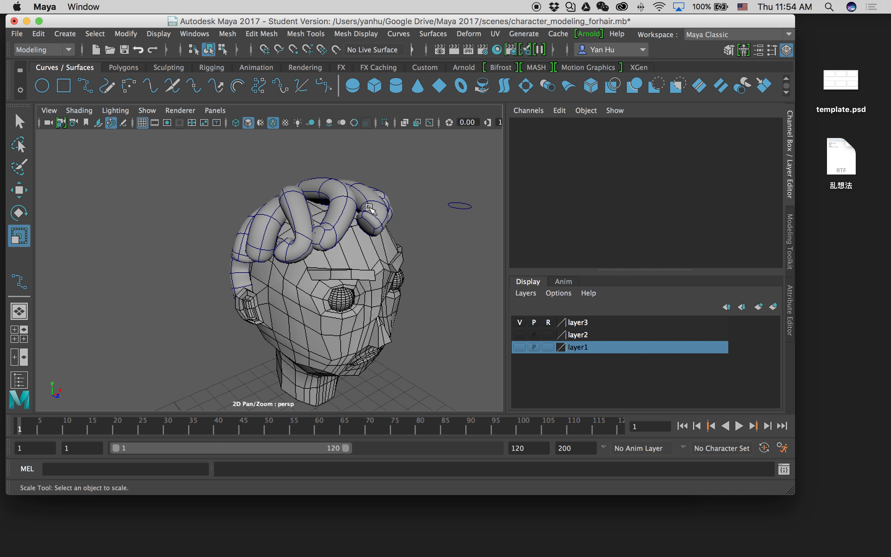
Step: Select the combined hair mesh and activate the Grab sculpting tool on it
click(173, 68)
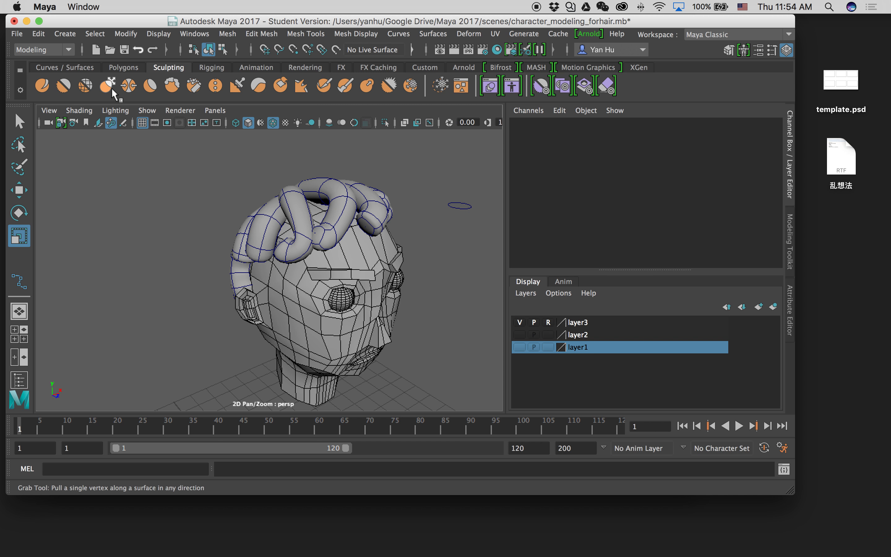
alt+drag(302, 191, 350, 199)
click(351, 199)
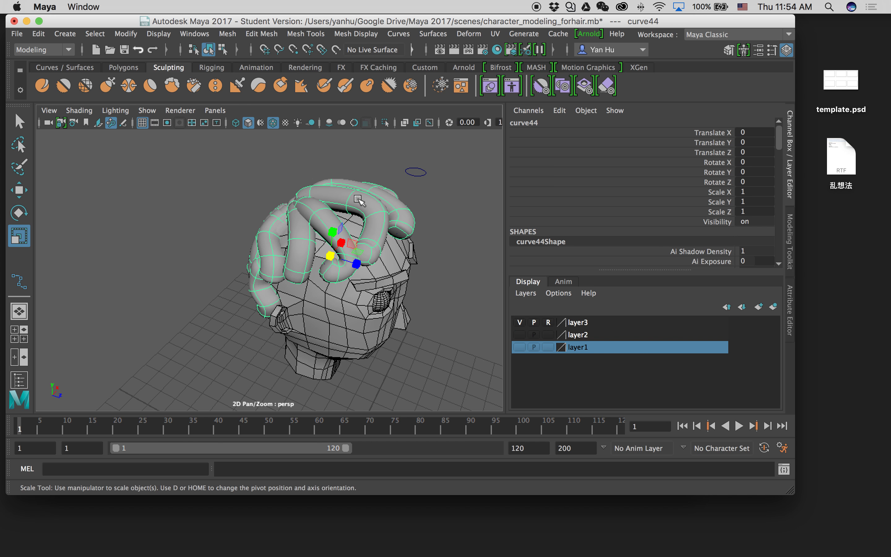
scroll(357, 199, up, 2)
alt+drag(357, 200, 306, 196)
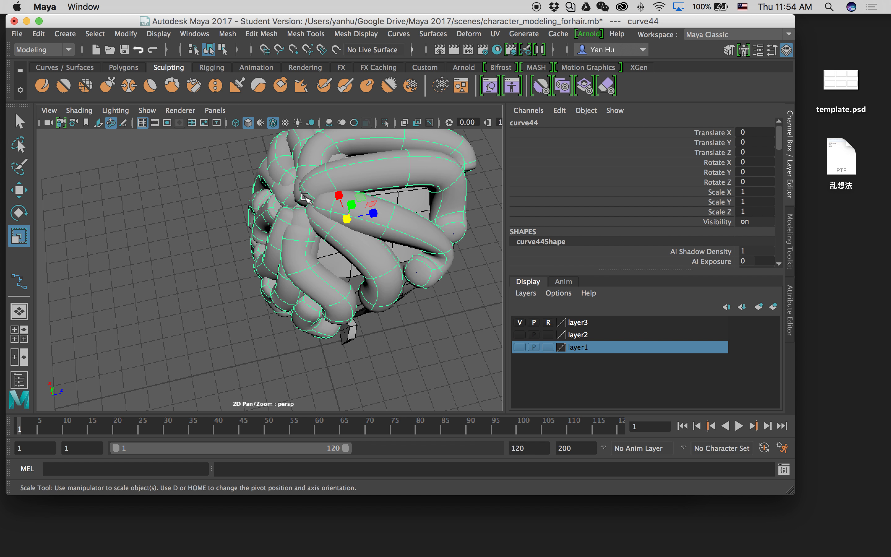
alt+drag(419, 193, 348, 163)
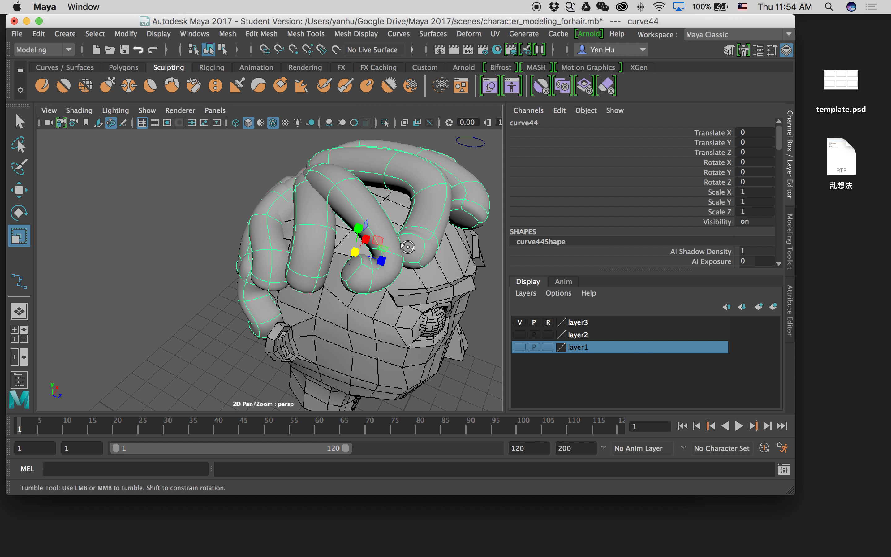
alt+drag(408, 247, 346, 240)
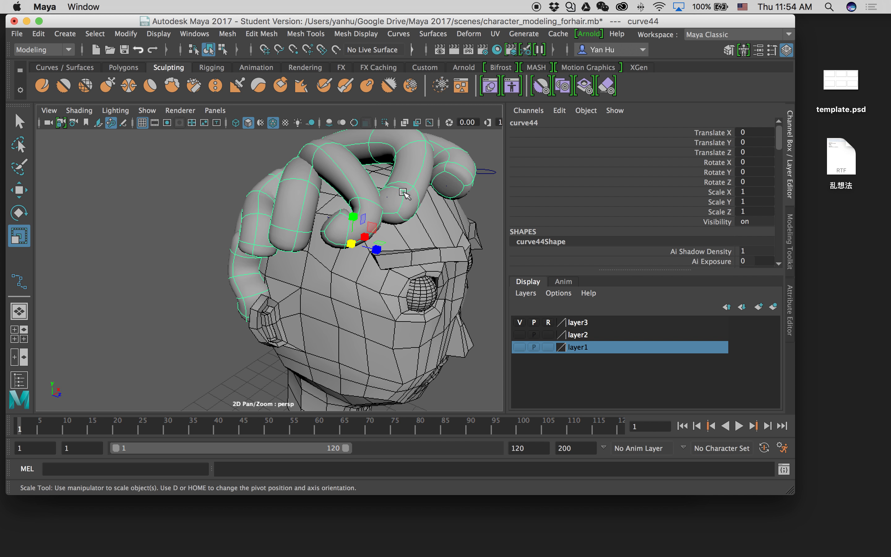
alt+drag(402, 192, 363, 219)
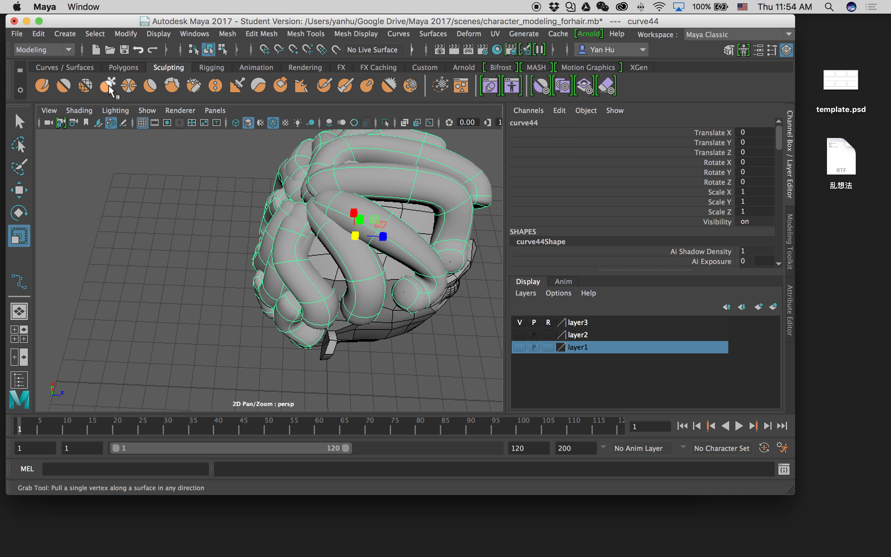
click(109, 89)
Step: Check the Grab Tool's brush, falloff and display settings, and close them
double_click(19, 283)
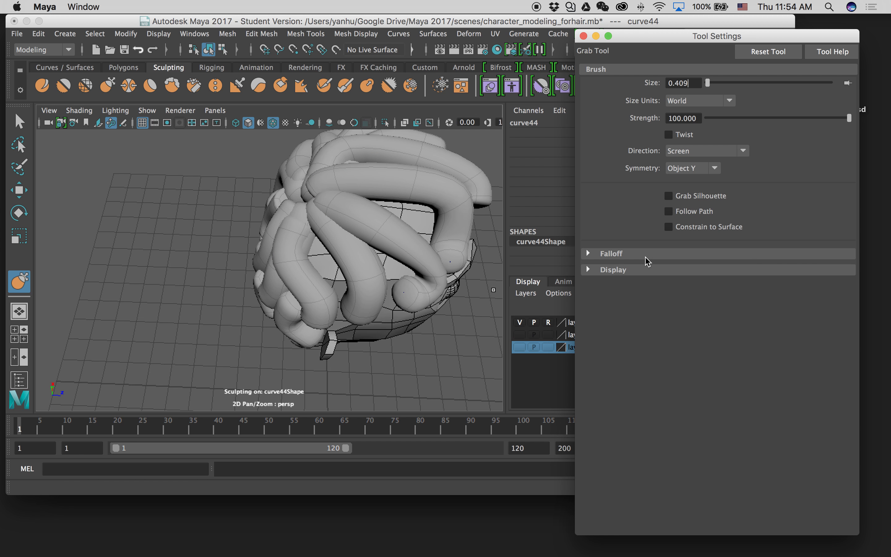
click(675, 254)
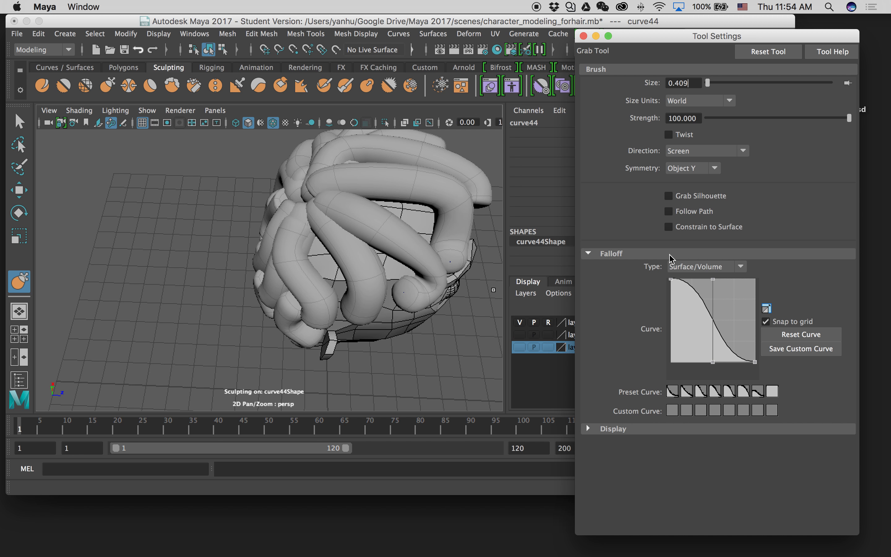
click(720, 429)
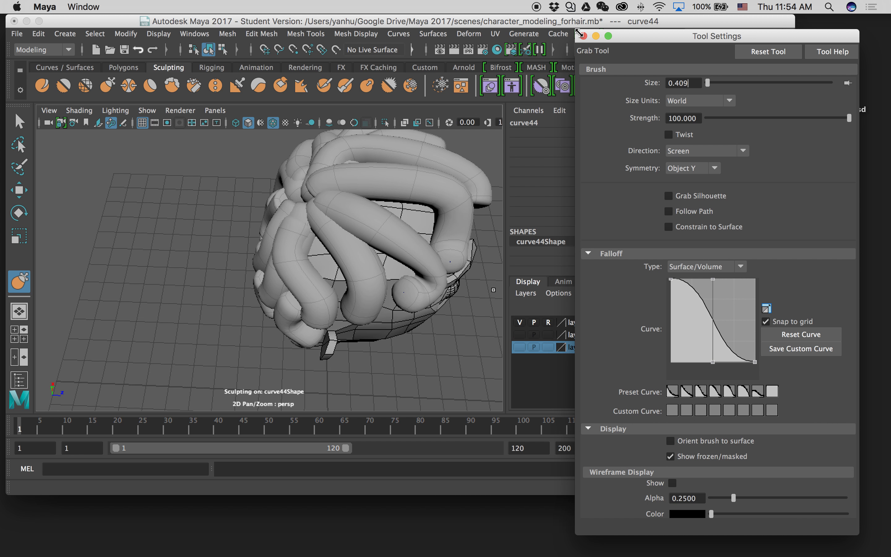
click(583, 35)
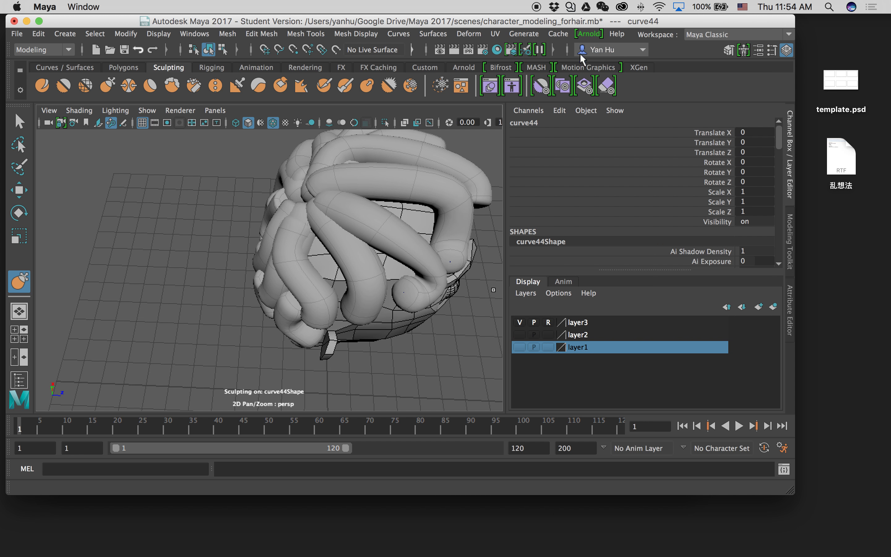
Step: Reduce the Grab Tool's strength to 17.181 and its brush size to 0.251
double_click(19, 282)
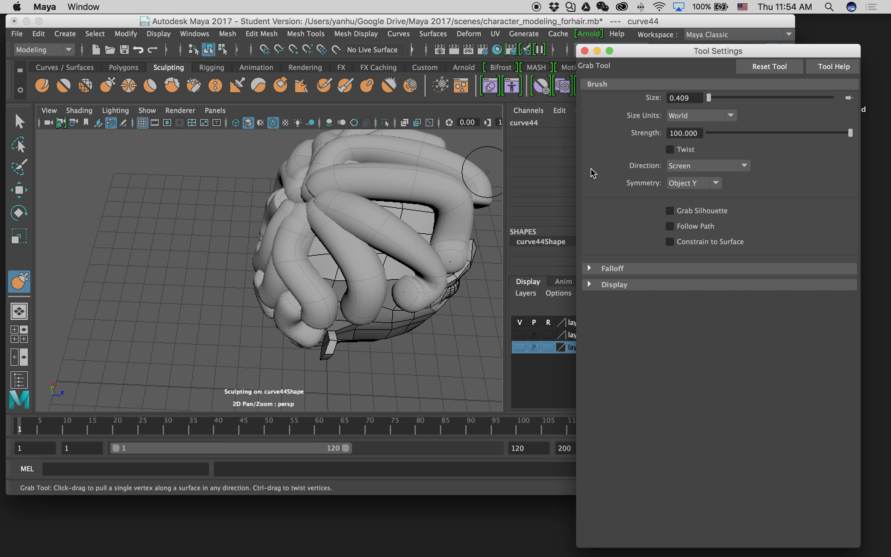
drag(848, 134, 735, 134)
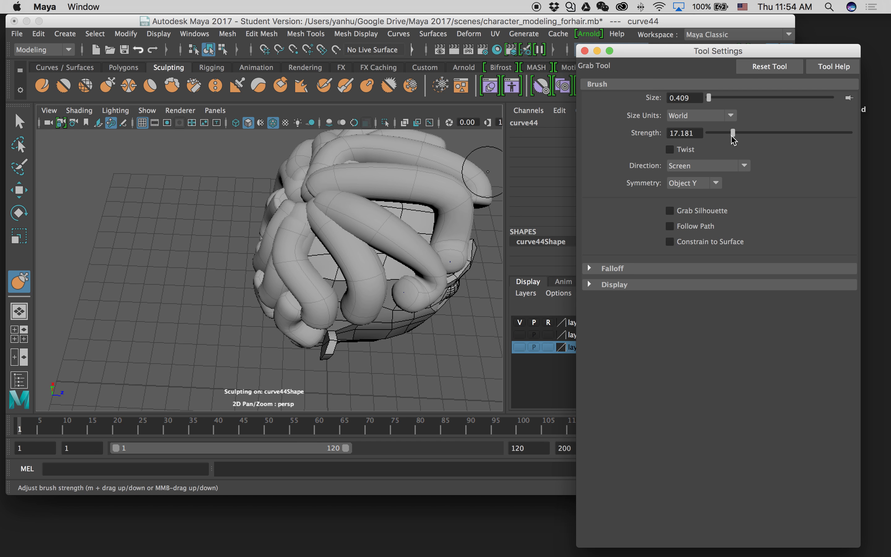
mouse_move(381, 168)
alt+mouse_down()
mouse_move(363, 164)
mouse_move(356, 172)
mouse_move(342, 142)
mouse_move(348, 154)
alt+mouse_up()
key(b)
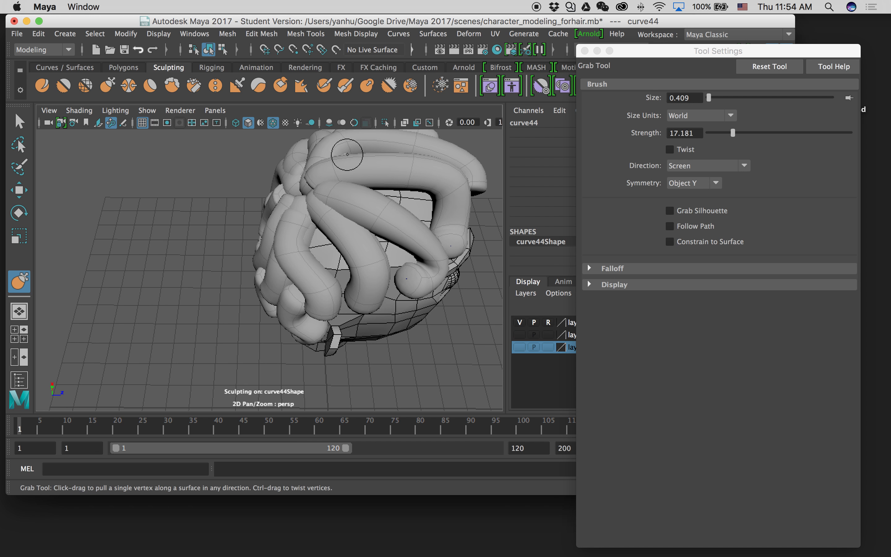
scroll(352, 164, up, 3)
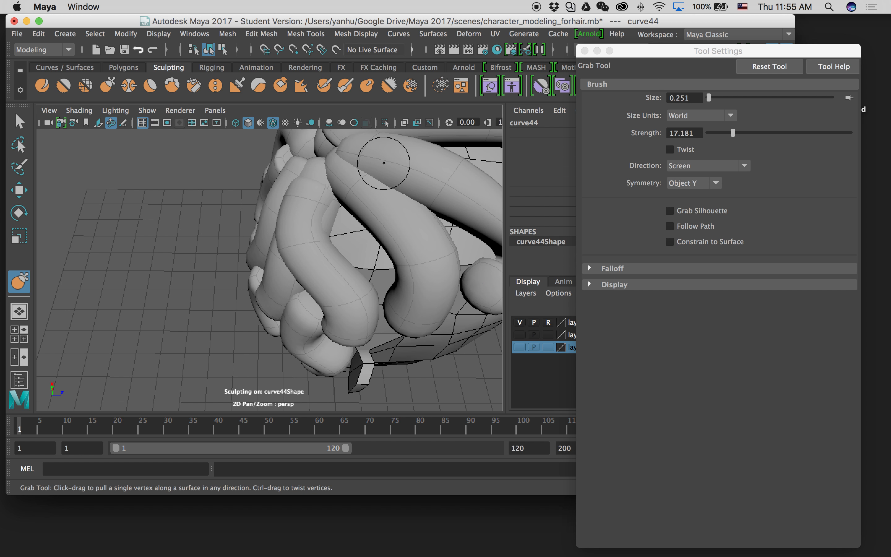
scroll(384, 162, down, 3)
scroll(387, 159, up, 3)
alt+drag(388, 159, 394, 172)
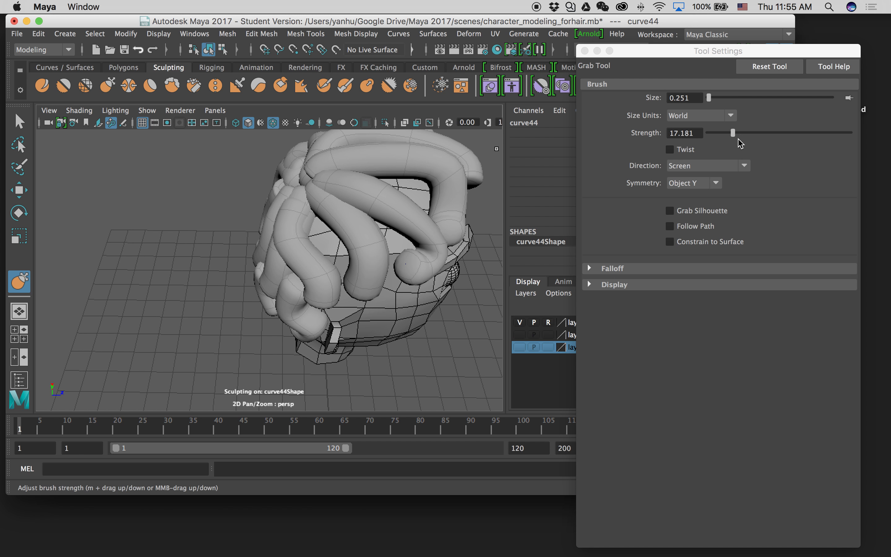
Step: Raise the Grab Tool's strength to 40.969 and finally to 100, trying the brush on the hair strands after each change
drag(732, 133, 766, 133)
click(347, 148)
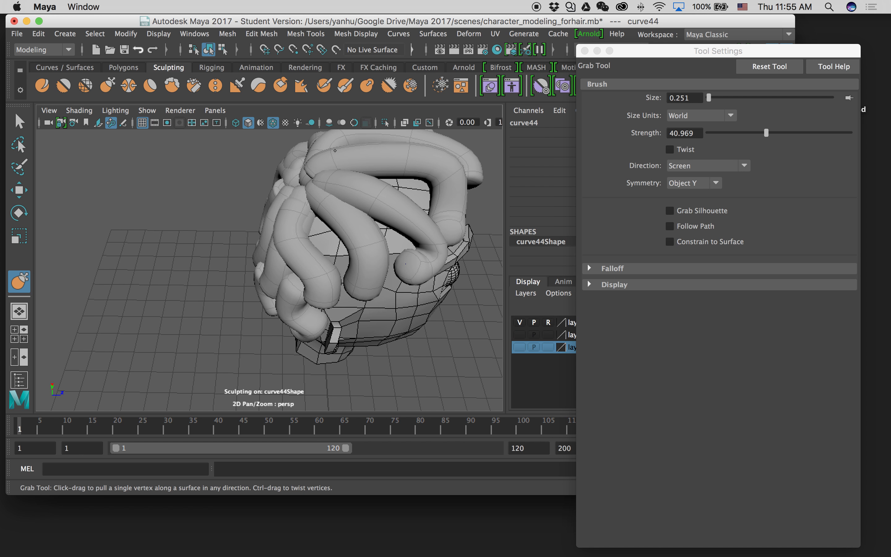
alt+drag(368, 153, 310, 180)
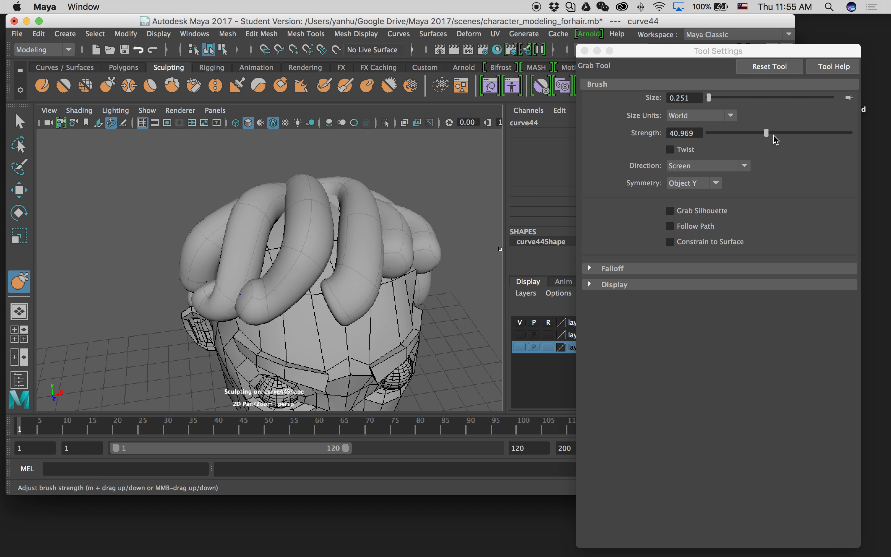
drag(767, 133, 851, 133)
click(307, 191)
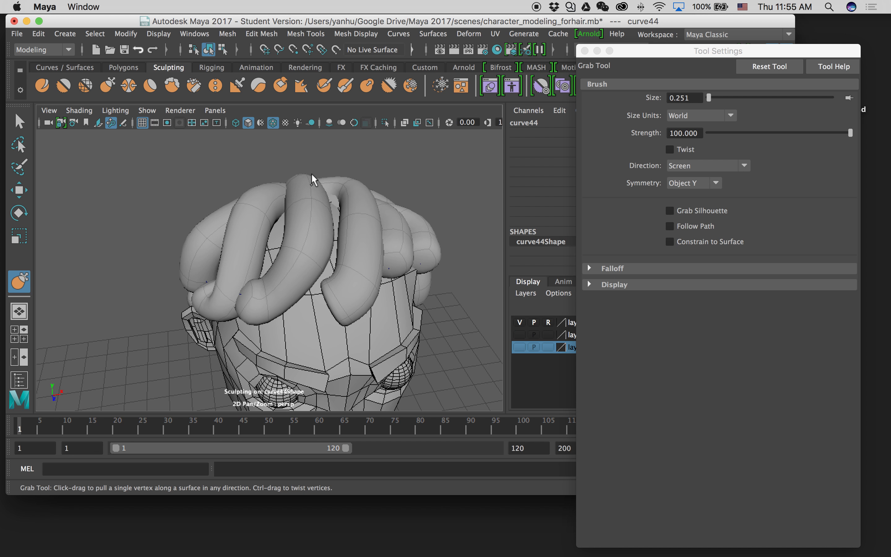
Step: Undo the last Grab stroke on the hair mesh and close the tool settings
alt+drag(312, 179, 360, 159)
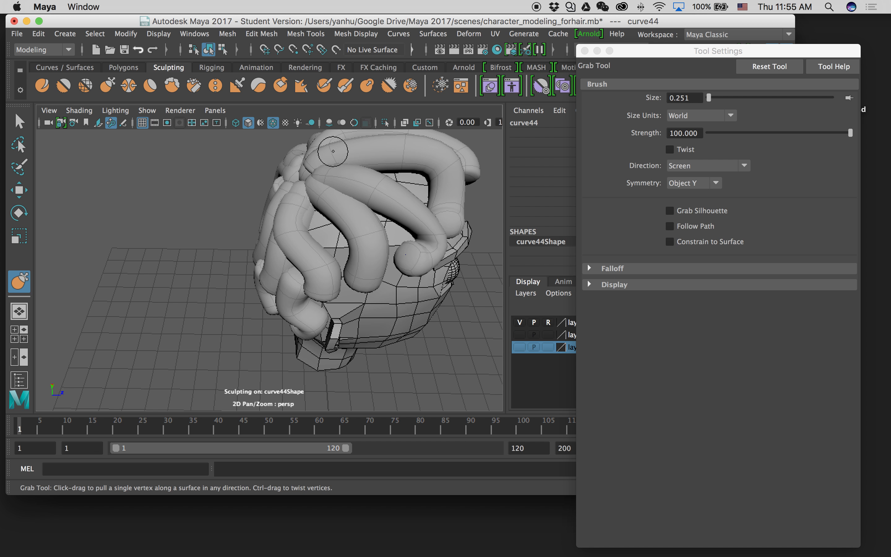
key(z)
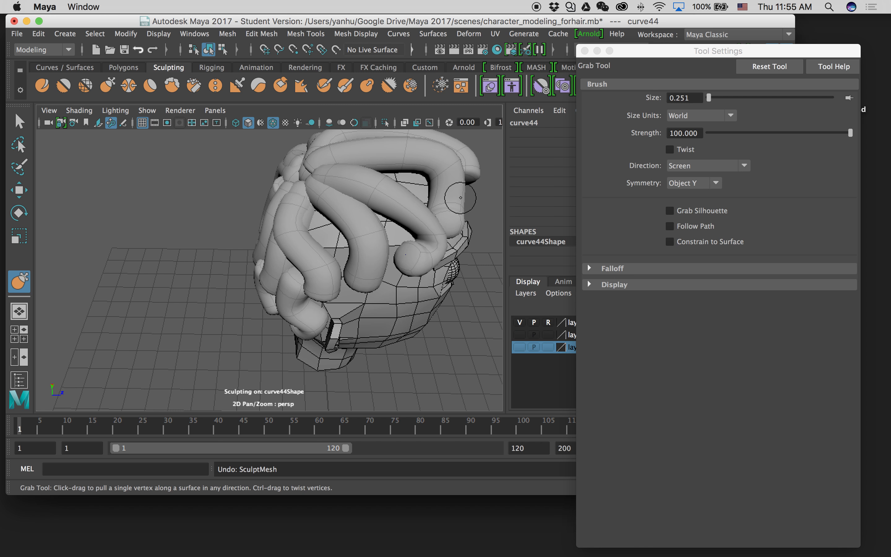
click(584, 51)
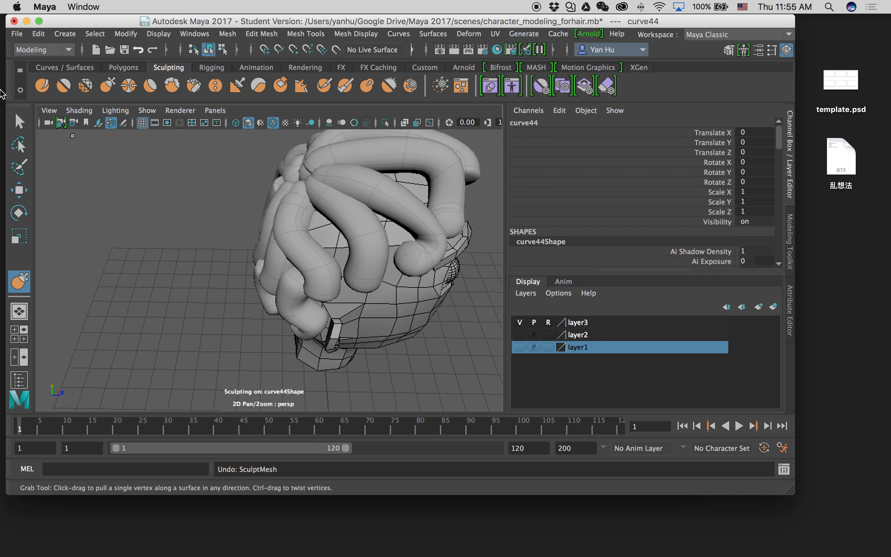
Step: Leave the sculpting tool, separate the combined hair mesh into individual strands, and clear the selection
click(22, 129)
alt+drag(386, 194, 266, 186)
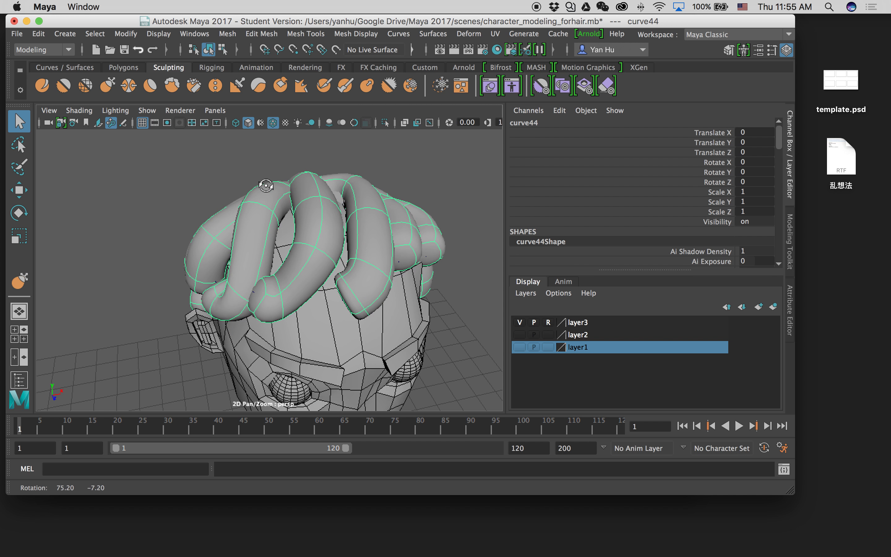
click(226, 36)
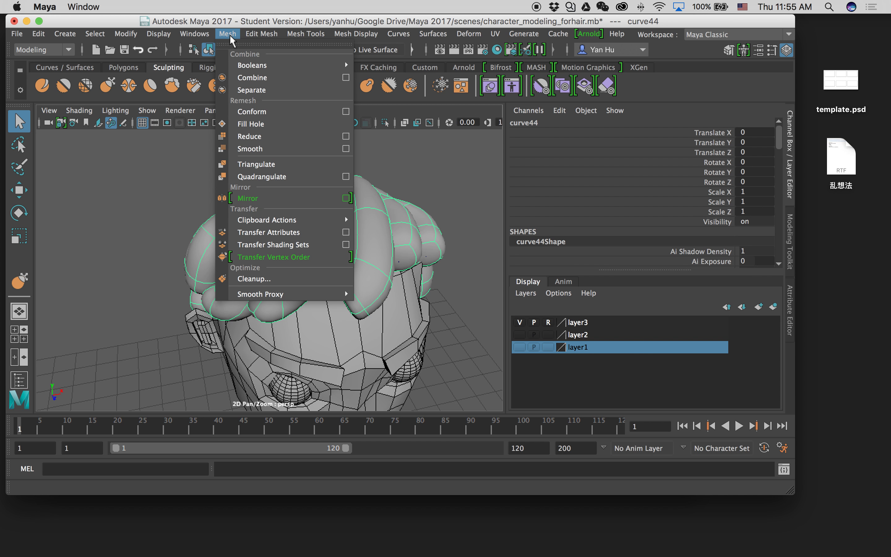
click(285, 89)
click(143, 203)
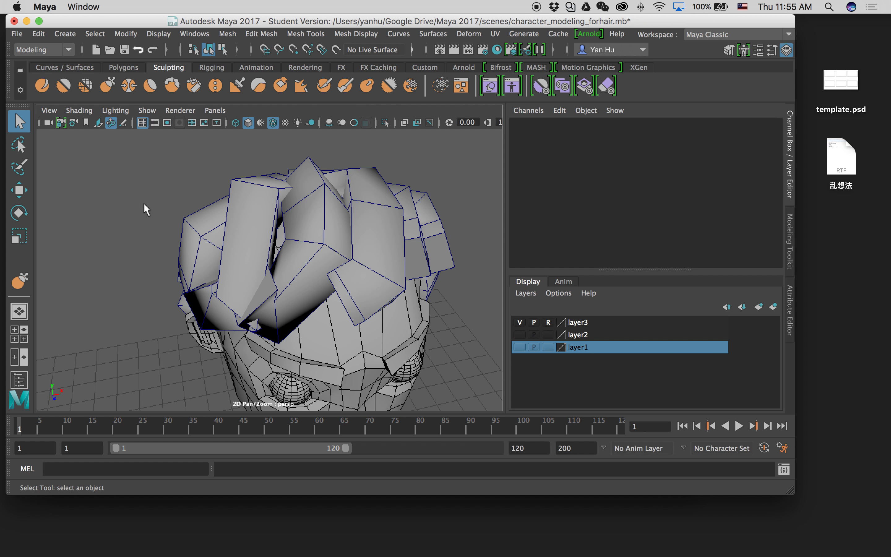
Step: Turn on smooth preview for the strand at the middle of the forehead and activate the Grab Tool on it
click(311, 238)
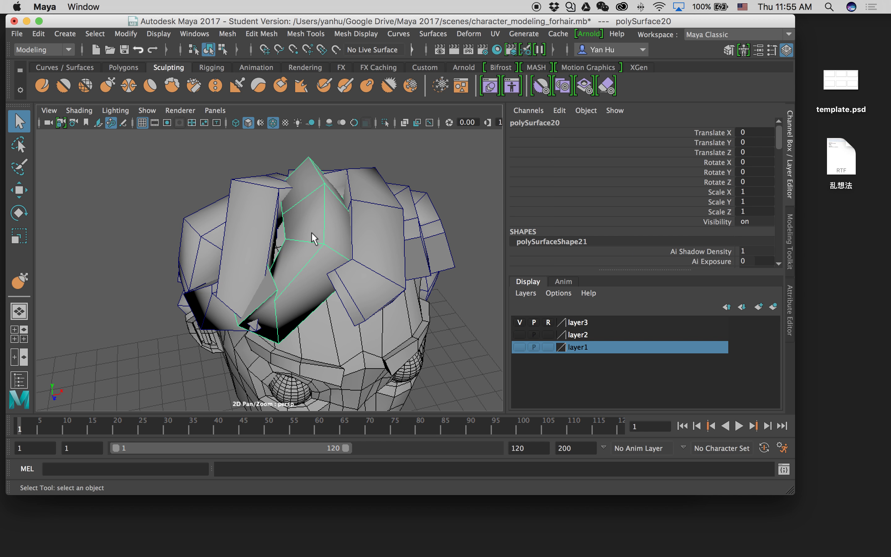
key(3)
alt+drag(329, 294, 295, 268)
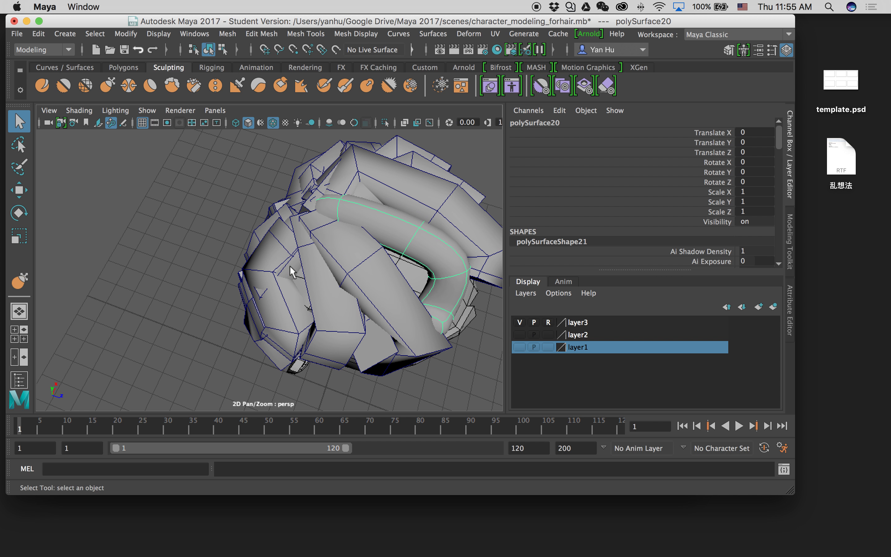
click(15, 283)
alt+drag(379, 230, 371, 188)
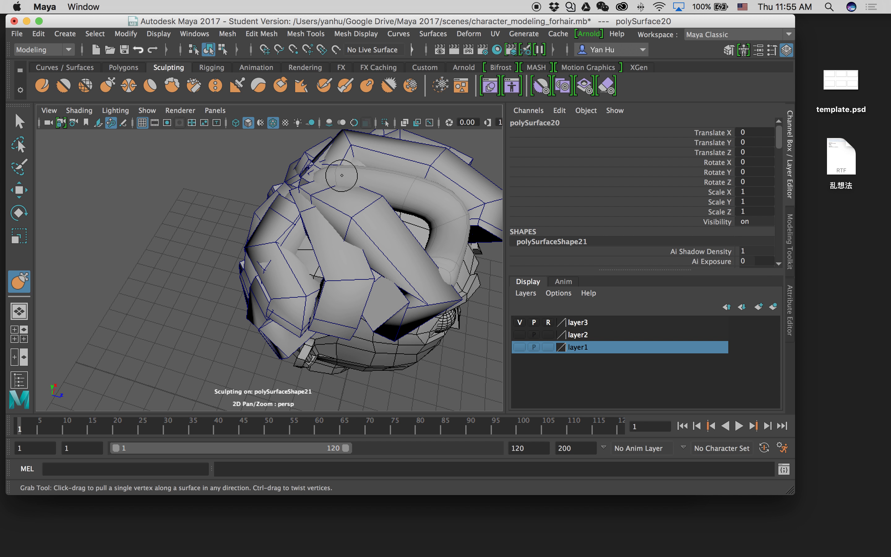
alt+drag(388, 173, 349, 162)
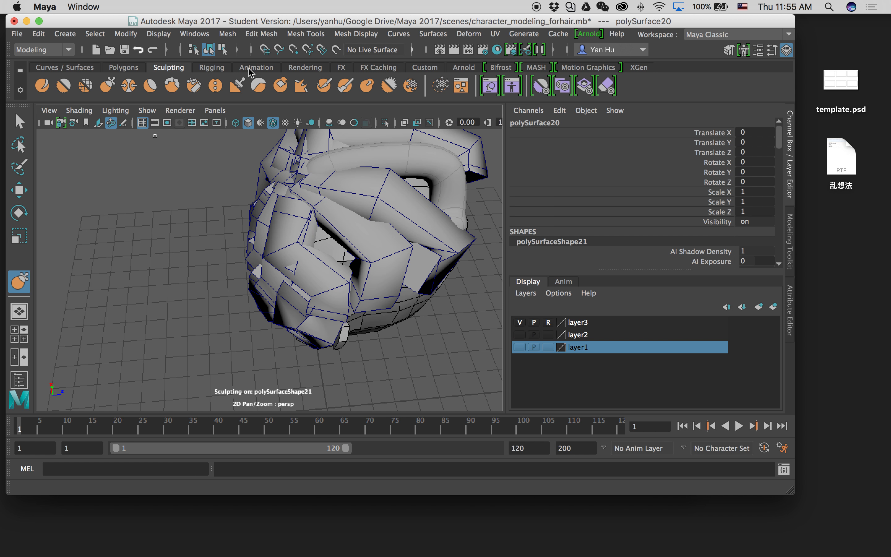
Step: Open the Grab Tool's settings and expand its Falloff options
click(123, 68)
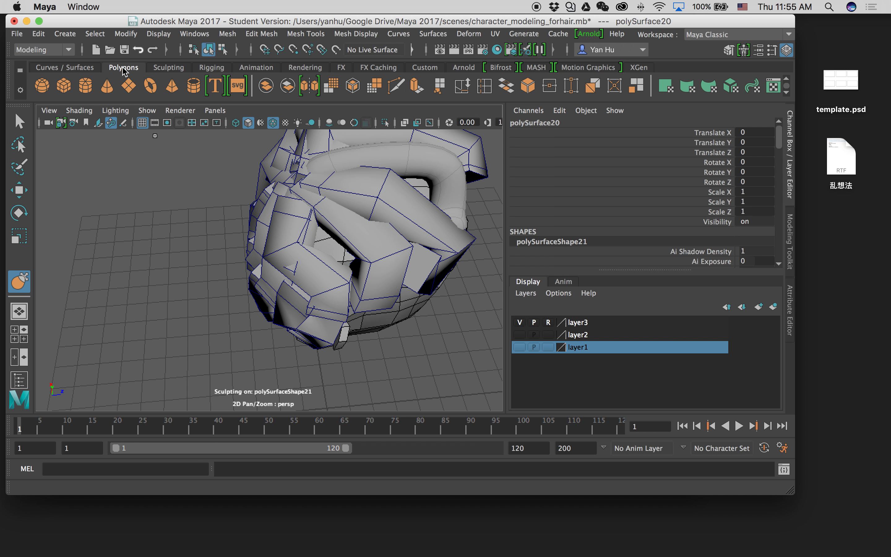
click(158, 70)
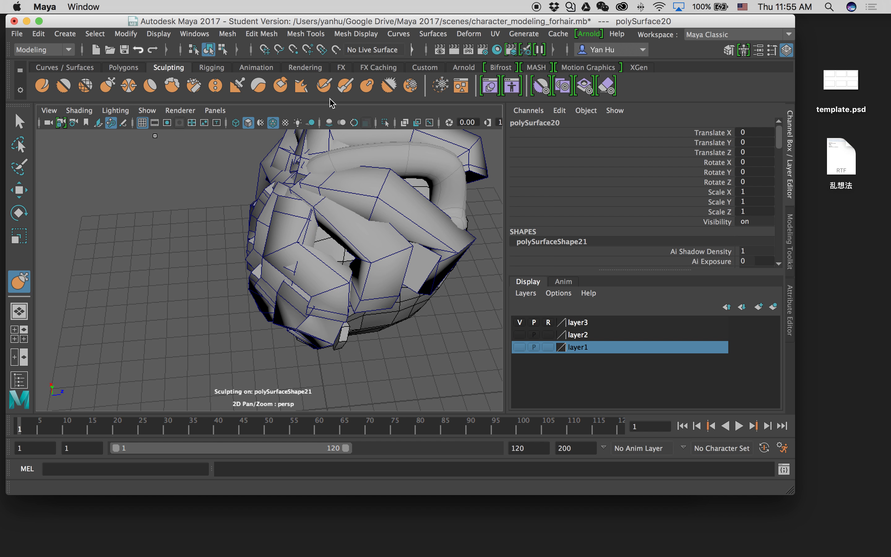
double_click(19, 282)
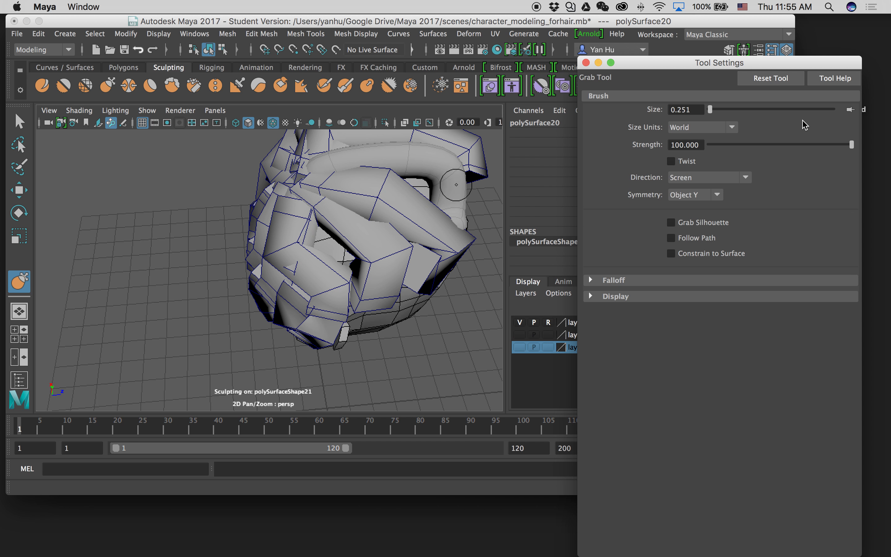
click(615, 280)
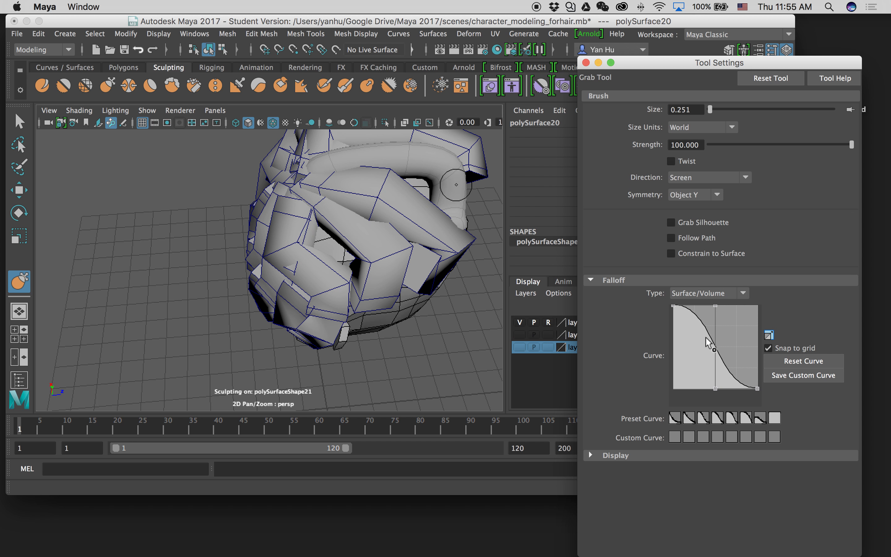
alt+drag(397, 146, 424, 232)
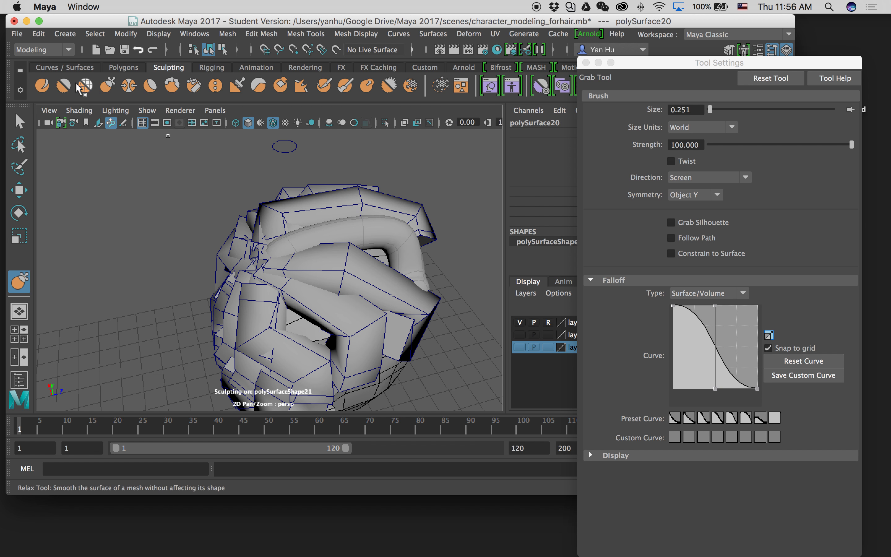
Step: Try a Sculpt Tool stroke along the smoothed strand, undo it, and return to the Grab Tool
click(46, 87)
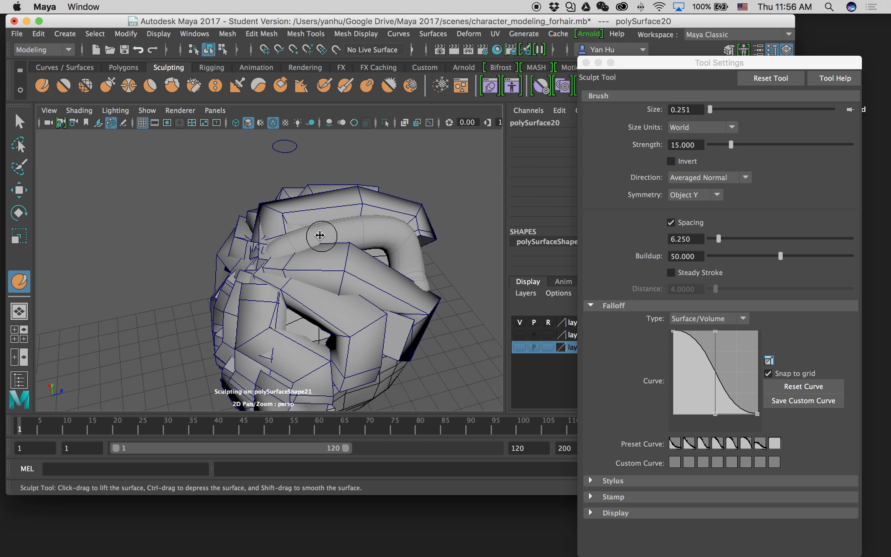
drag(352, 225, 421, 241)
key(super+z)
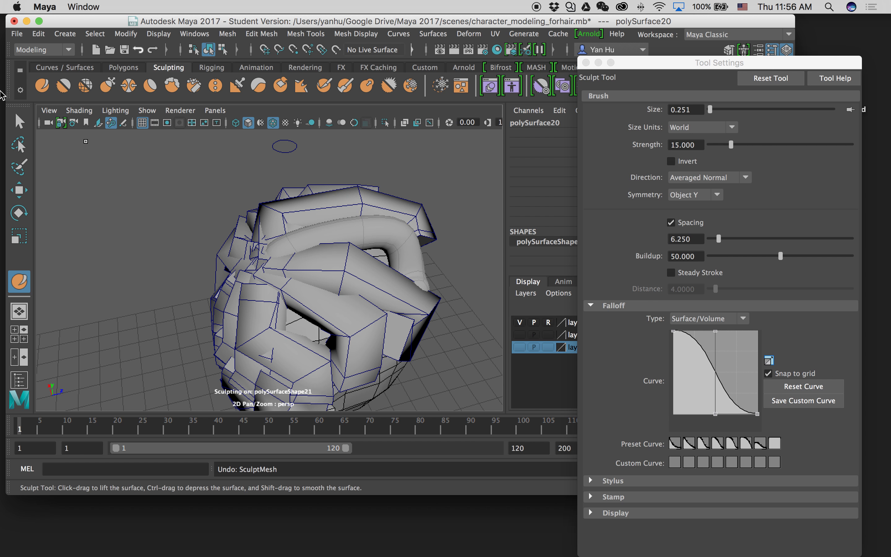
click(107, 86)
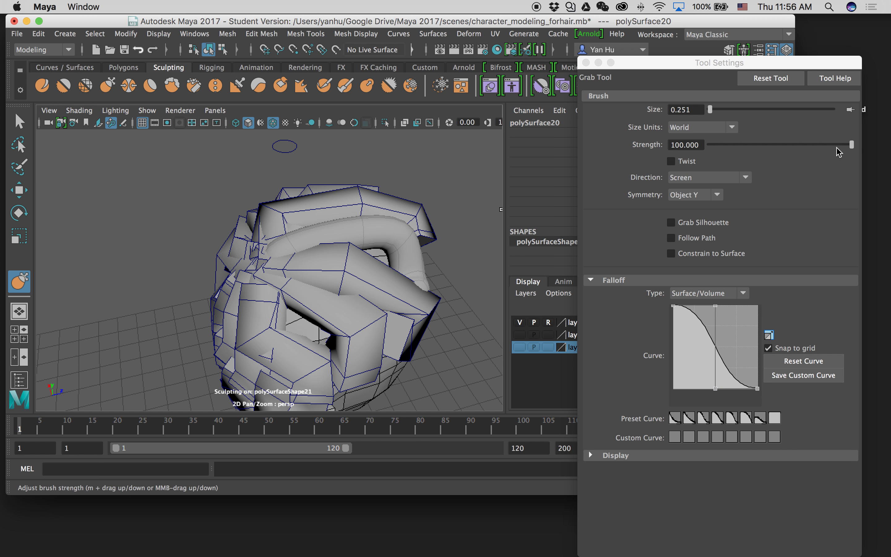
Step: Examine the Grab Tool's strength, direction, symmetry and falloff type options, keeping the current choices
click(852, 148)
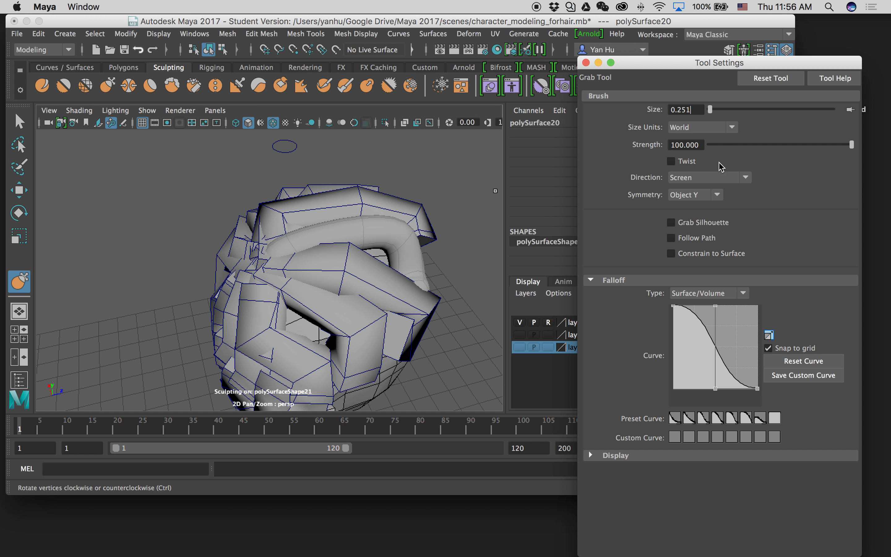
click(735, 177)
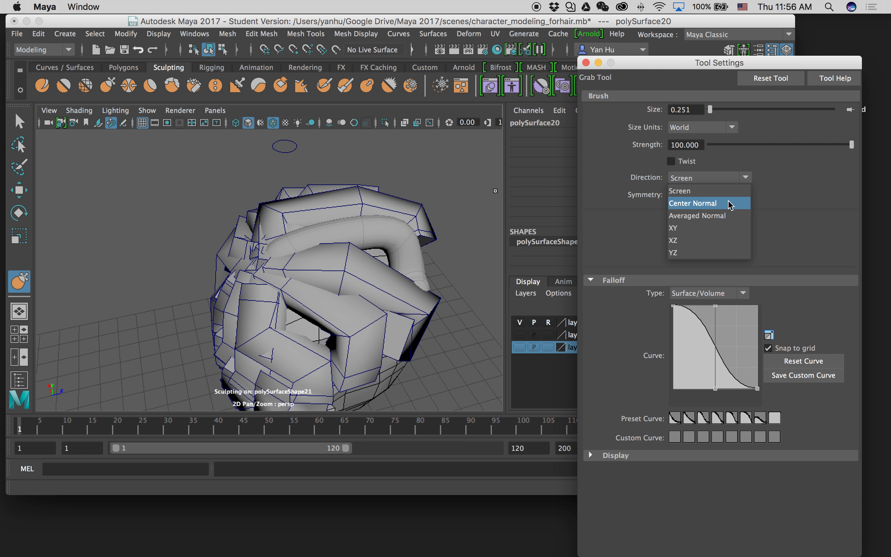
click(799, 183)
click(717, 196)
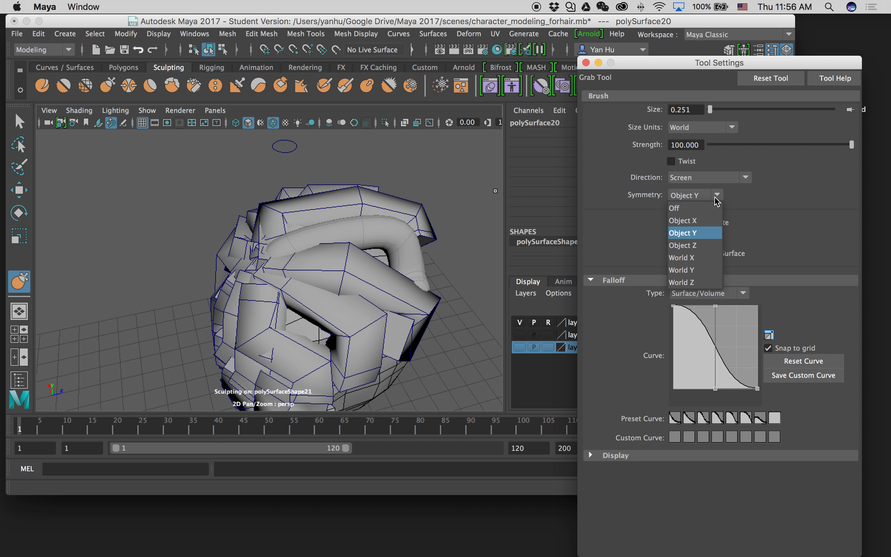
click(790, 204)
click(742, 294)
click(711, 275)
click(340, 225)
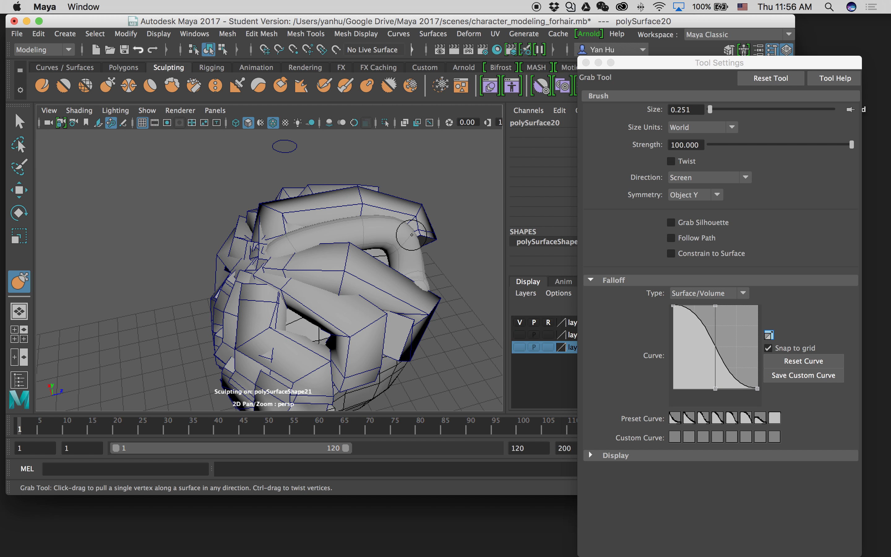
Step: Try the Grab Tool on the smoothed strand at brush size 8.629, undo the stroke, and reduce the size to 7.614
alt+drag(285, 147, 437, 205)
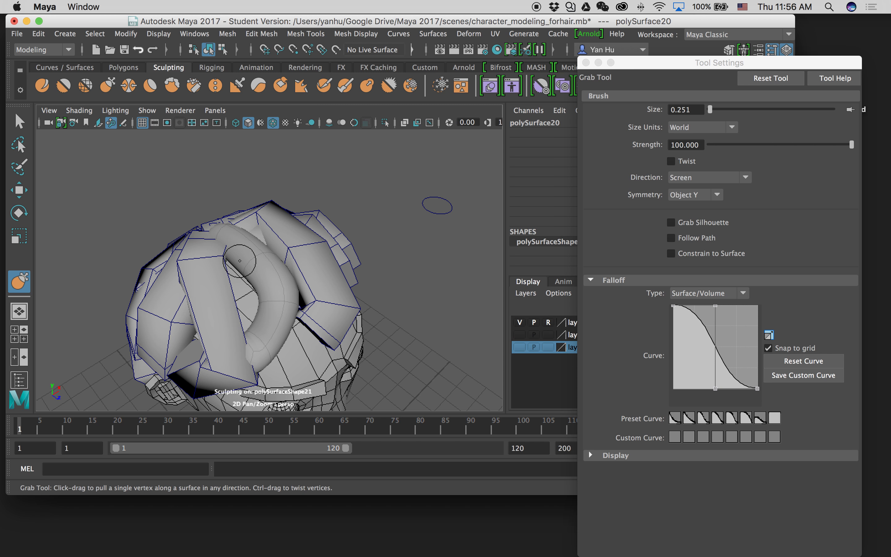
drag(252, 252, 251, 246)
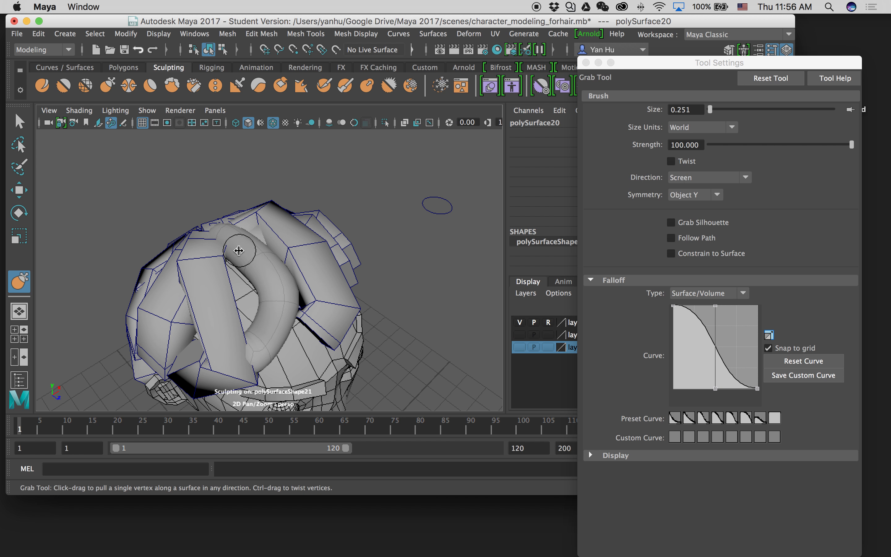
drag(711, 109, 721, 110)
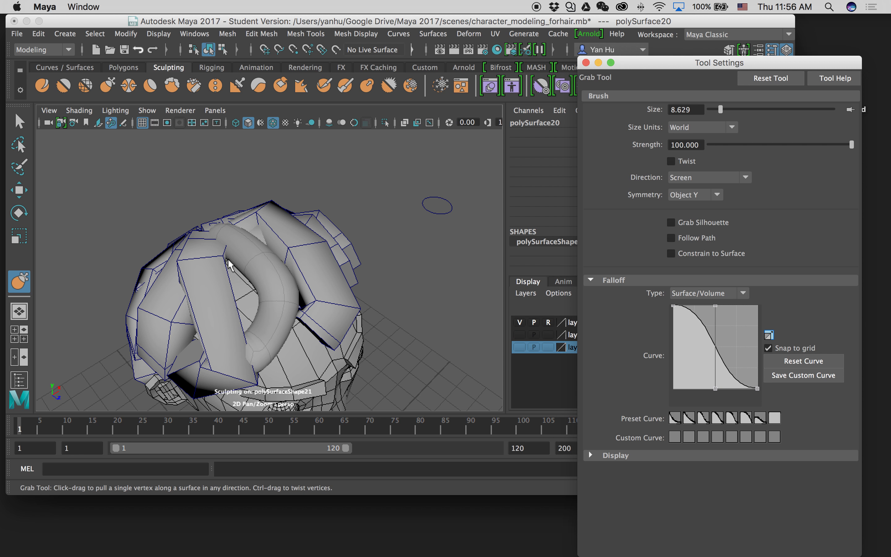
drag(237, 259, 260, 271)
key(z)
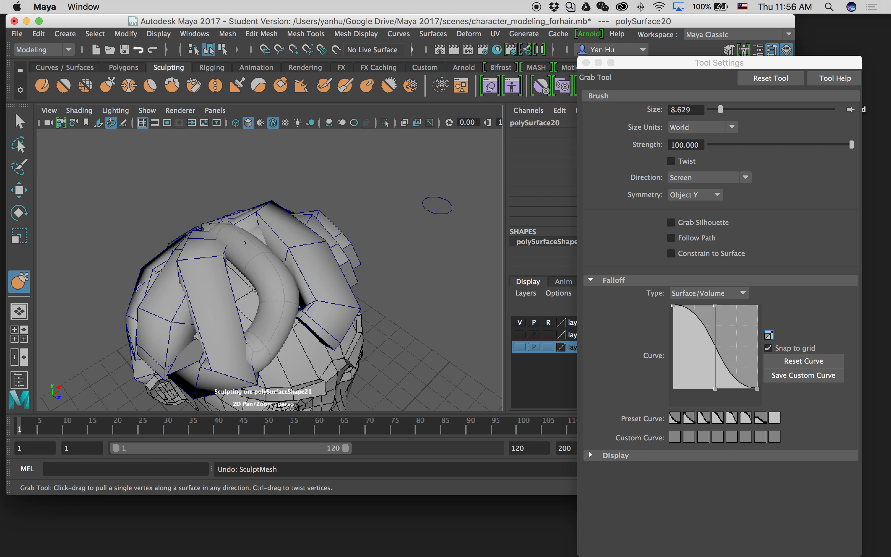
key(b)
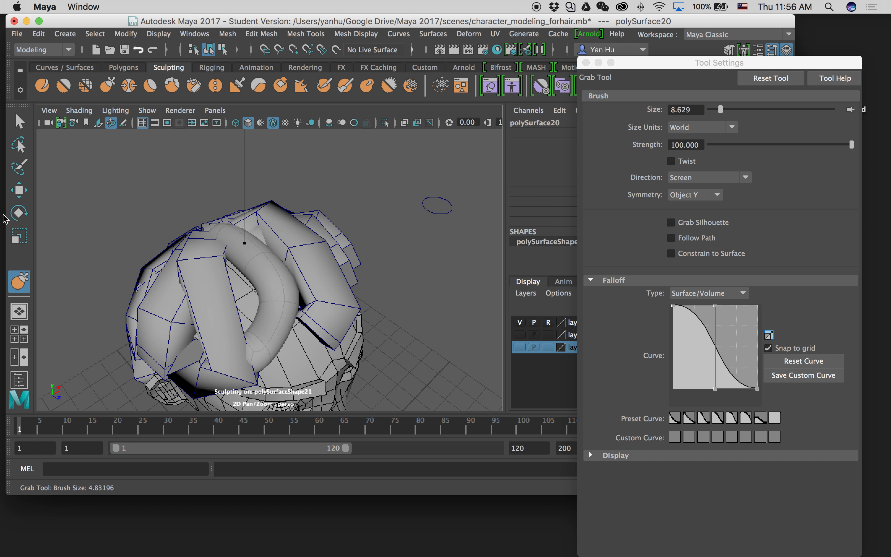
mouse_move(244, 244)
mouse_down()
mouse_move(238, 240)
mouse_move(240, 254)
mouse_up()
key(b)
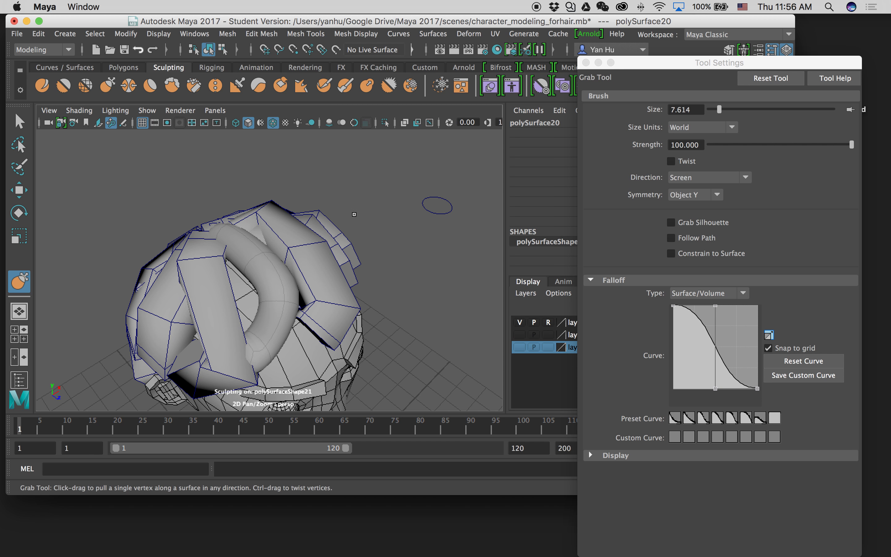
Step: Reduce the Grab Tool's brush size to 0.436 and pull the upper part of the smoothed strand into shape
click(712, 110)
drag(282, 301, 265, 277)
key(super+z)
scroll(350, 299, down, 6)
scroll(350, 300, up, 5)
scroll(352, 299, down, 3)
drag(402, 288, 401, 289)
scroll(245, 260, up, 3)
mouse_move(249, 253)
mouse_down()
mouse_move(250, 241)
mouse_move(238, 259)
mouse_move(234, 247)
mouse_move(270, 247)
mouse_up()
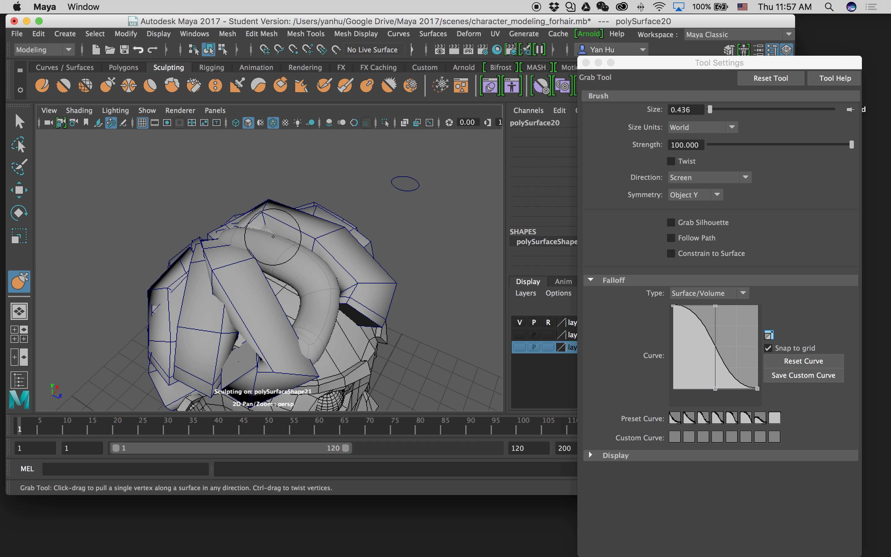
mouse_move(270, 248)
alt+mouse_down()
mouse_move(219, 217)
mouse_move(242, 261)
alt+mouse_up()
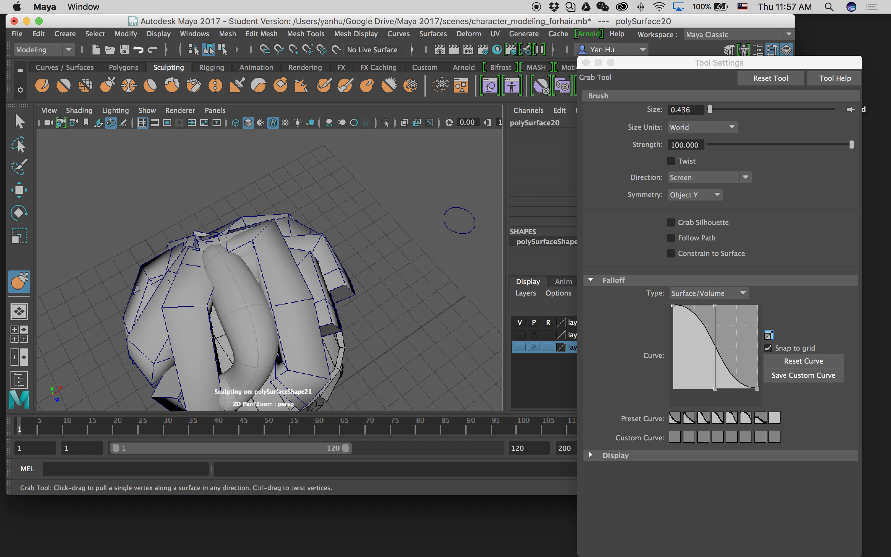
Step: Try the Smooth Tool on the lower end of the smoothed strand and undo the smoothing stroke
alt+drag(228, 287, 206, 226)
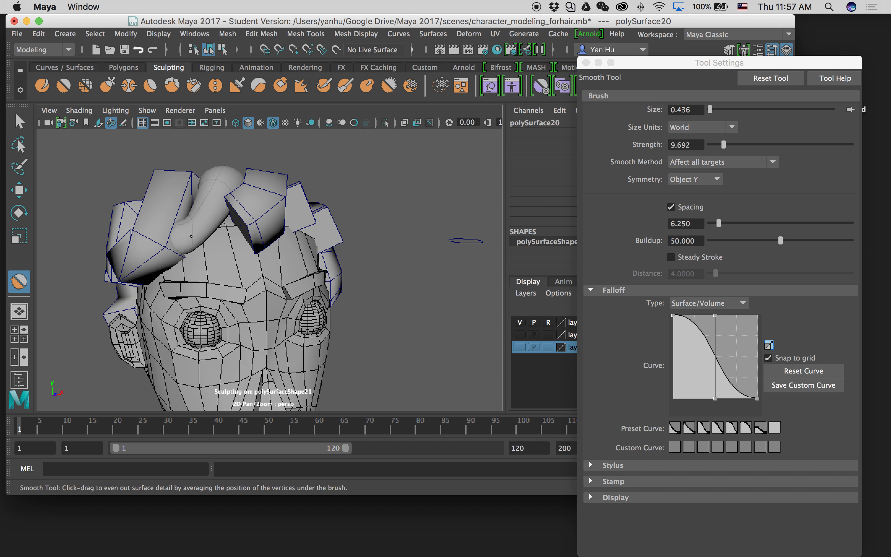
alt+drag(187, 237, 209, 250)
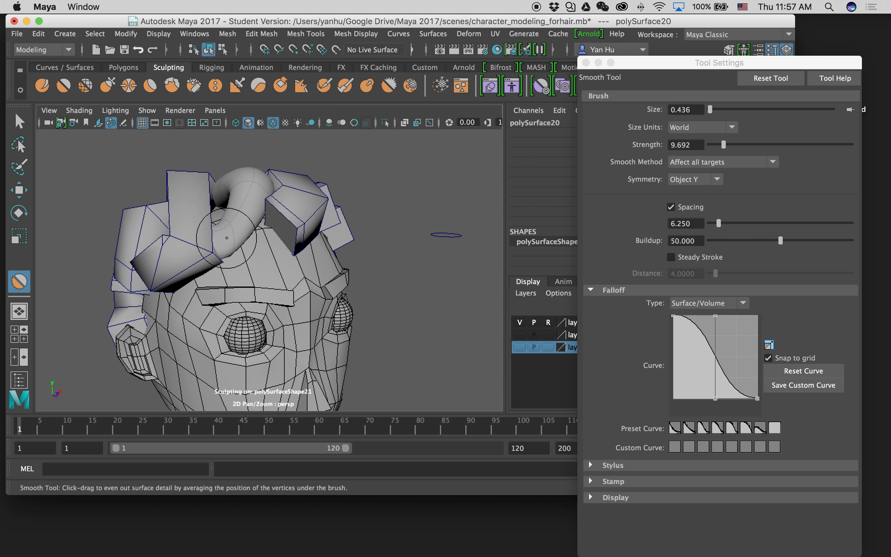
mouse_move(217, 260)
alt+mouse_down()
mouse_move(192, 253)
mouse_move(179, 227)
alt+mouse_up()
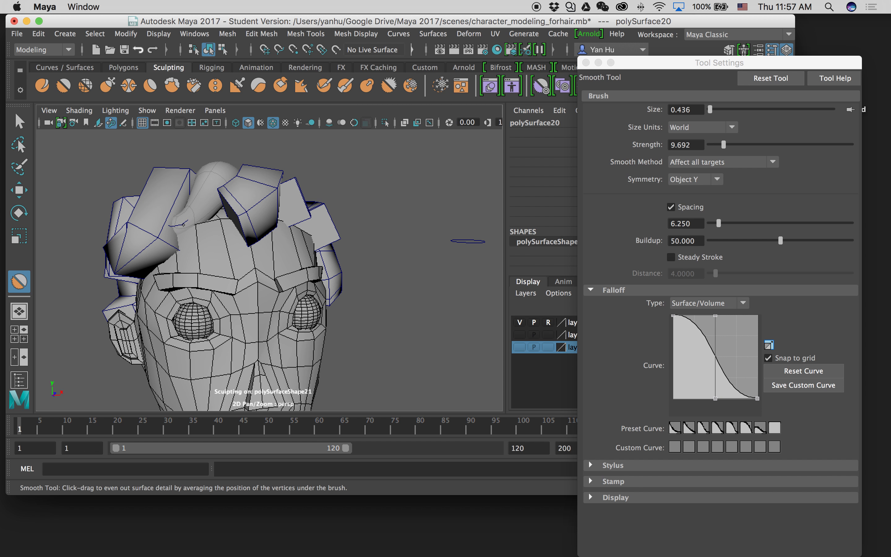
alt+drag(173, 219, 163, 221)
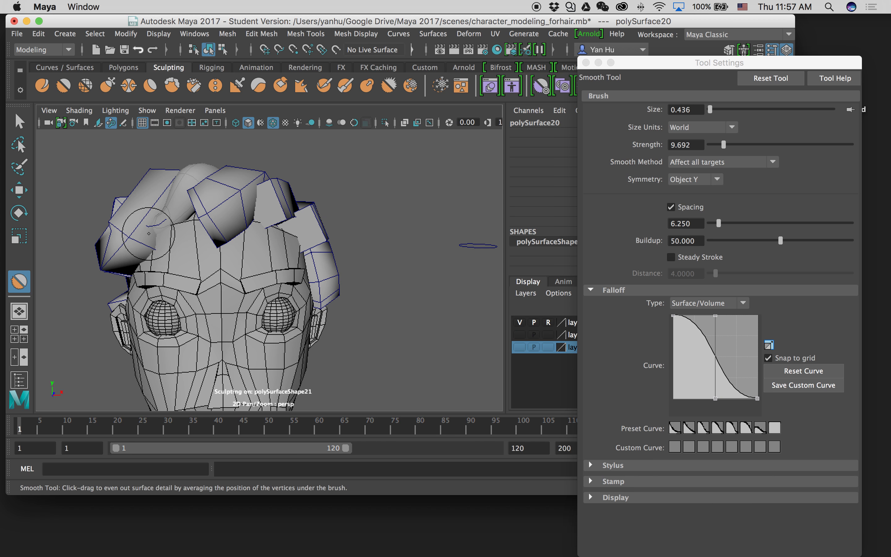
alt+drag(479, 246, 417, 215)
key(ctrl+z)
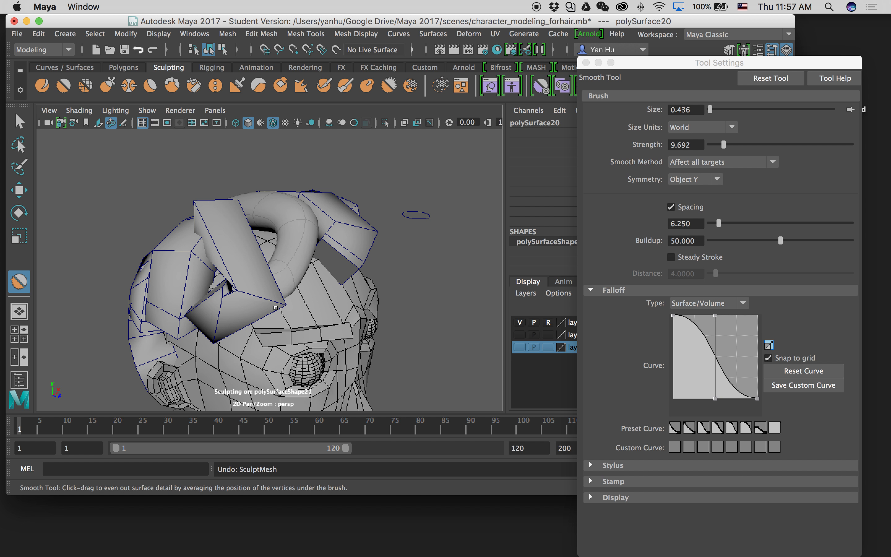
Step: Select the adjacent blocky hair strand above the brow and turn on its smooth mesh preview
alt+drag(275, 307, 293, 299)
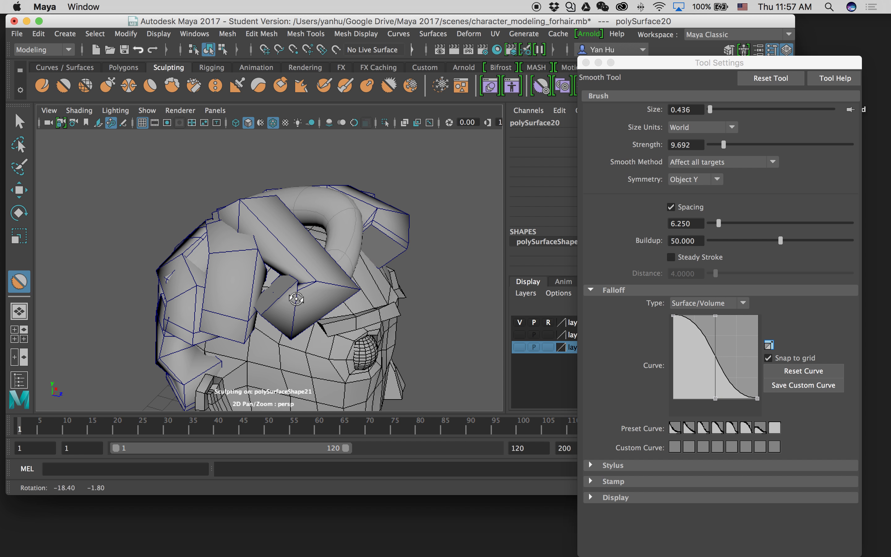
key(q)
click(309, 271)
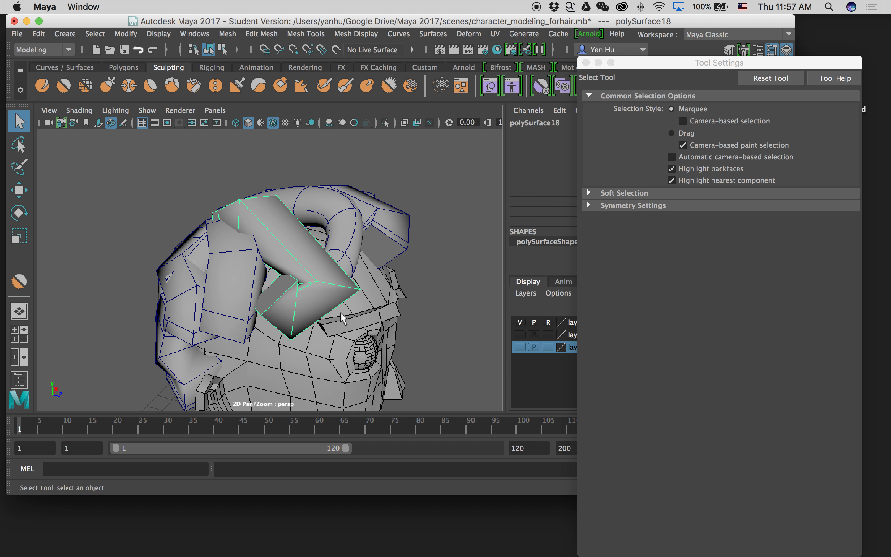
alt+drag(342, 322, 229, 296)
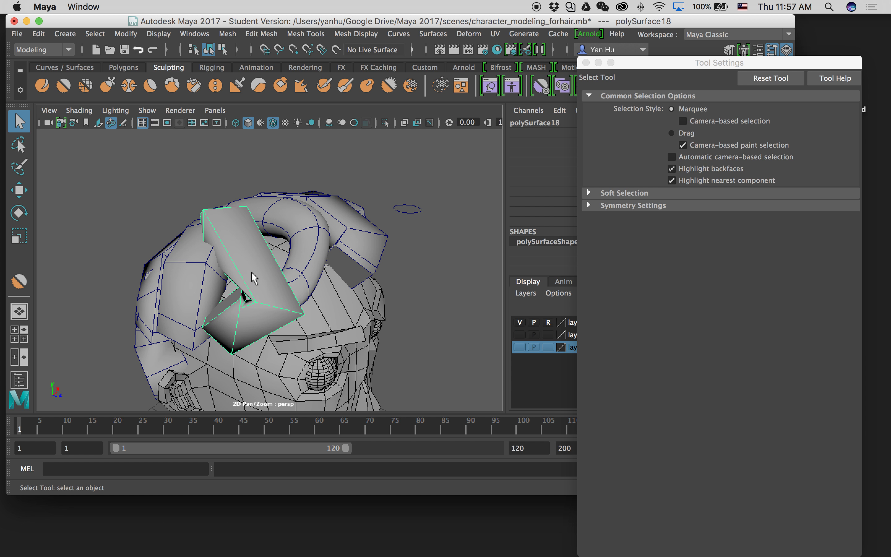
key(3)
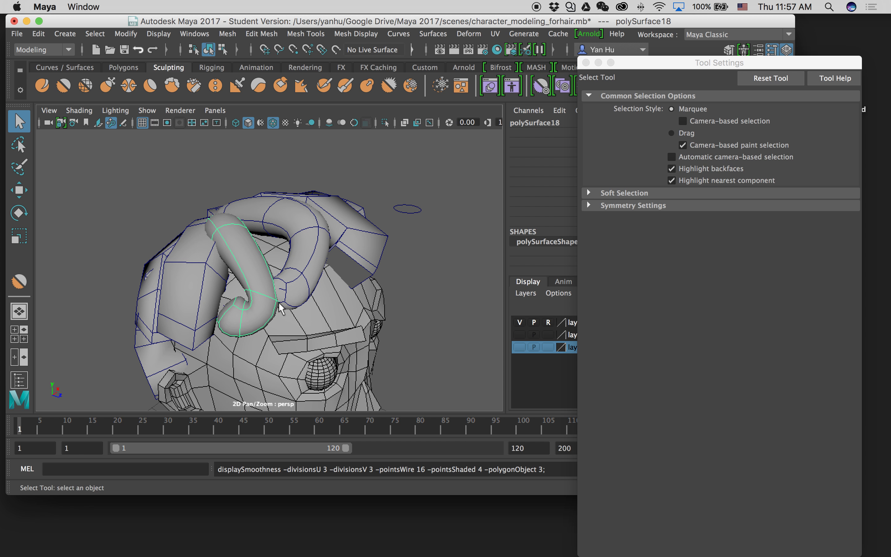
Step: Reduce the Smooth Tool's brush size to 0.288, try it on the strand's lower end, and undo the smoothing
alt+drag(279, 316, 313, 284)
click(18, 281)
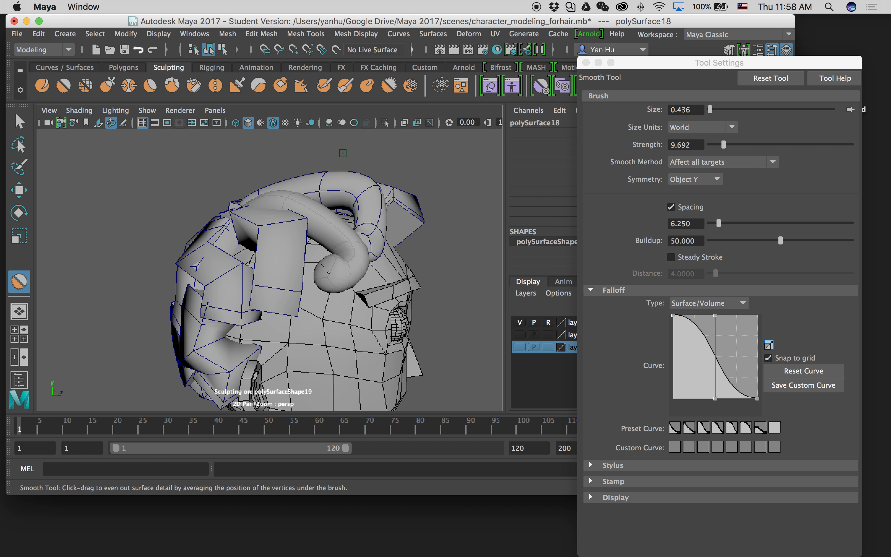
key(b)
mouse_move(348, 275)
mouse_down()
mouse_move(337, 274)
mouse_move(308, 325)
mouse_up()
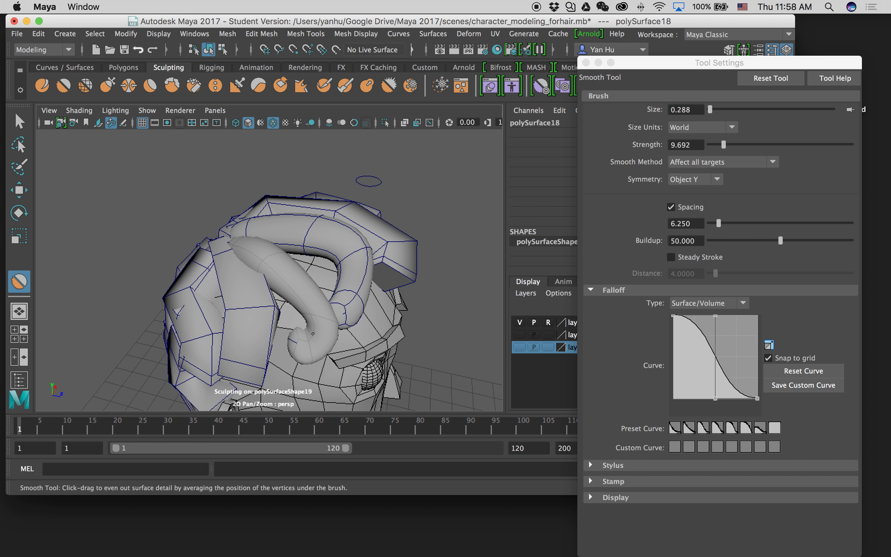
mouse_move(295, 343)
alt+mouse_down()
mouse_move(365, 257)
mouse_move(350, 261)
mouse_move(277, 234)
mouse_move(285, 227)
alt+mouse_up()
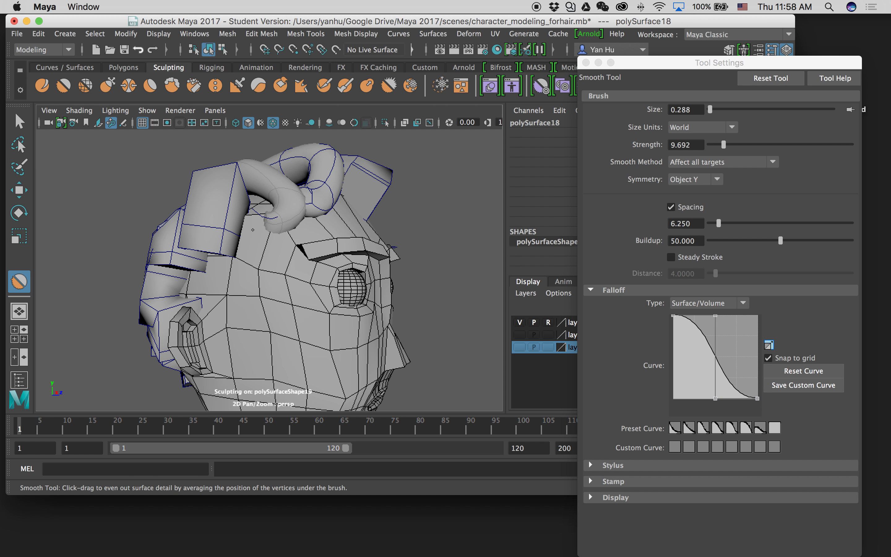
mouse_move(279, 221)
alt+mouse_down()
mouse_move(354, 288)
mouse_move(324, 291)
alt+mouse_up()
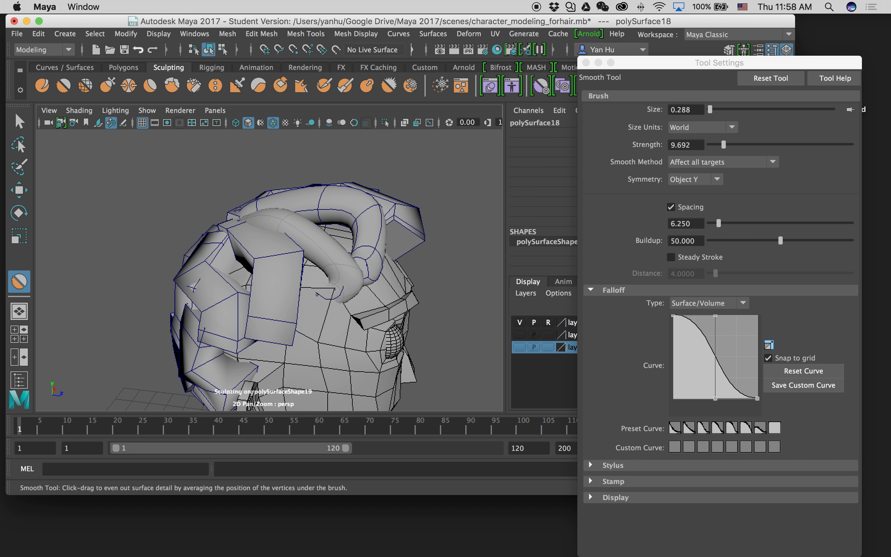
key(z)
mouse_move(321, 306)
alt+mouse_down()
mouse_move(358, 312)
mouse_move(314, 302)
alt+mouse_up()
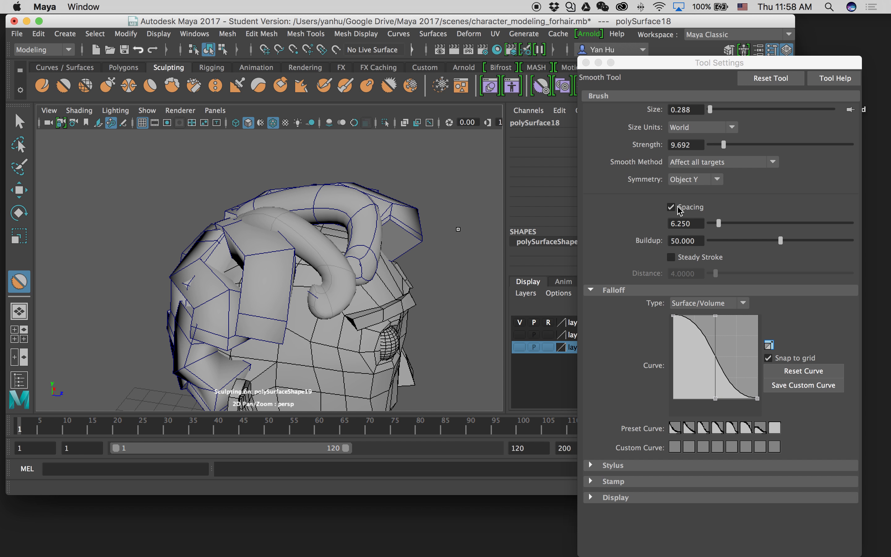
Step: Try the Sculpt Tool on the curled lower end of the smoothed strand and undo the stroke
click(41, 87)
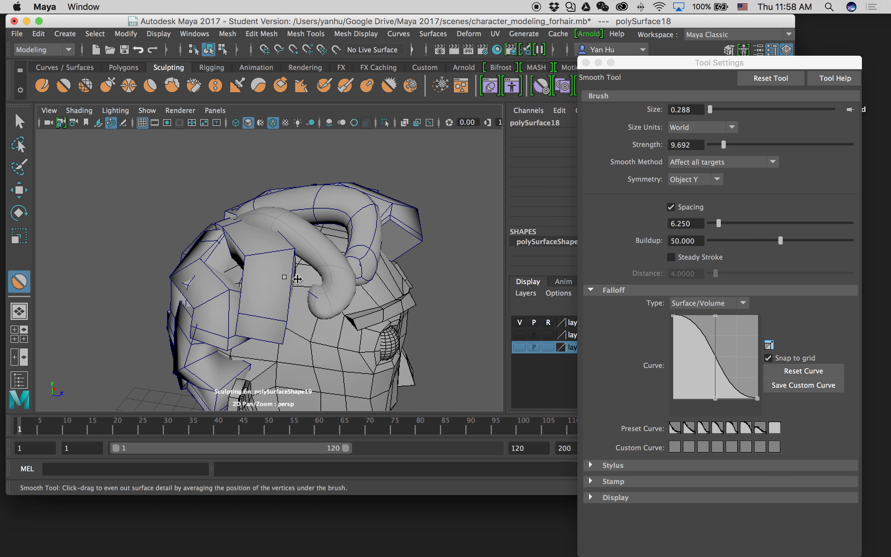
drag(325, 312, 329, 300)
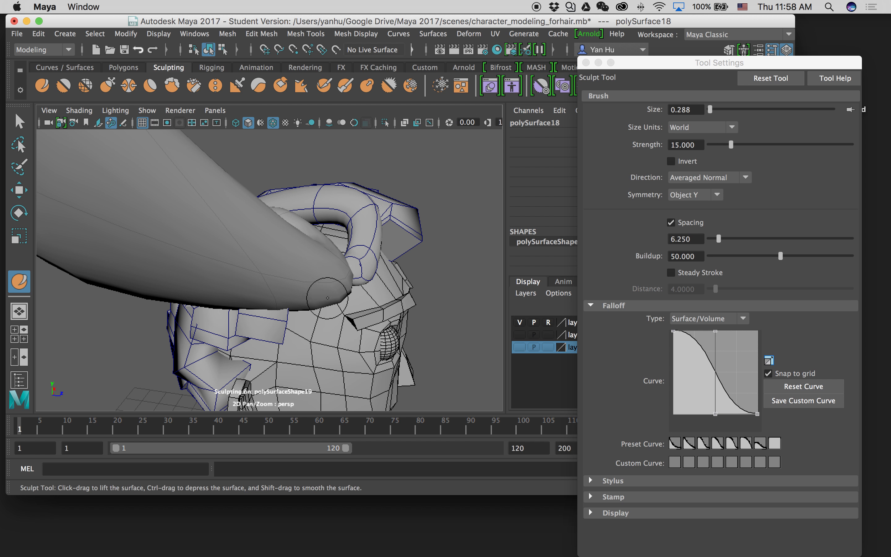
key(ctrl+z)
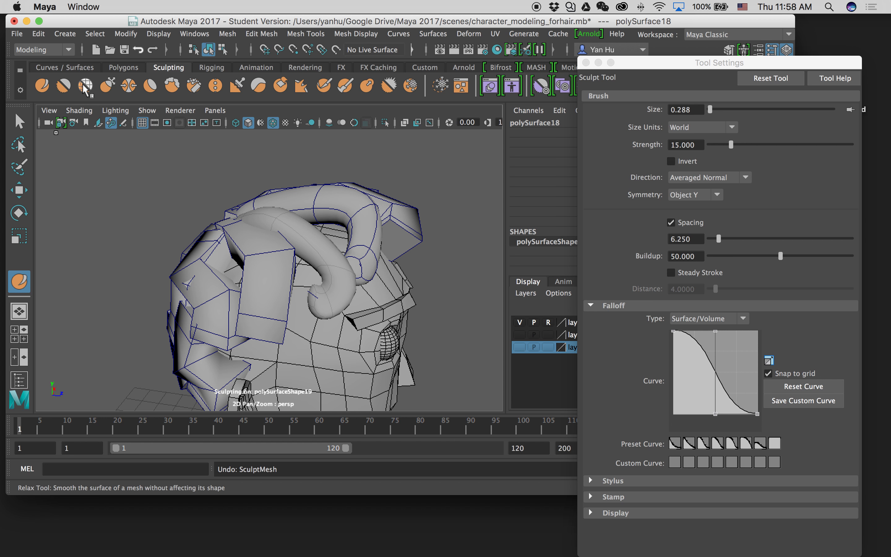
Step: Try the Smooth Tool on the strand's lower end with smooth preview turned off, and undo the strokes
click(64, 88)
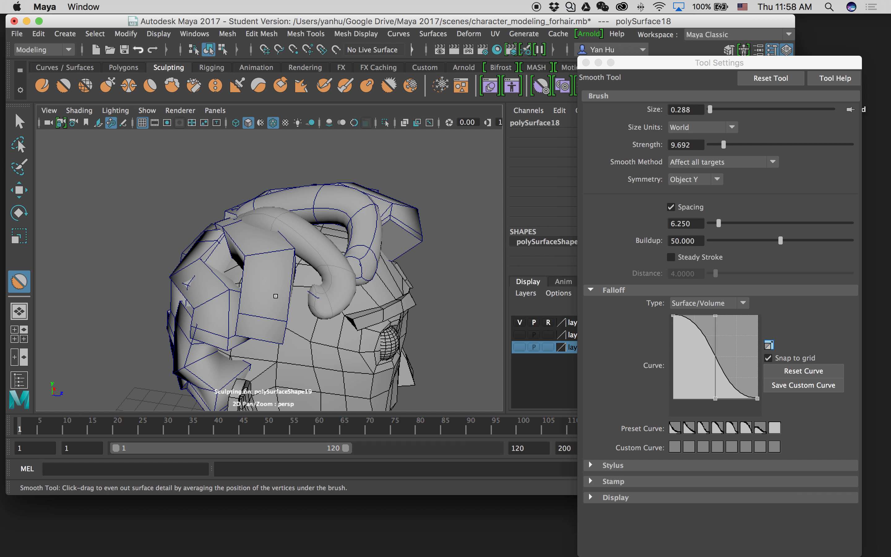
key(ctrl+z)
key(1)
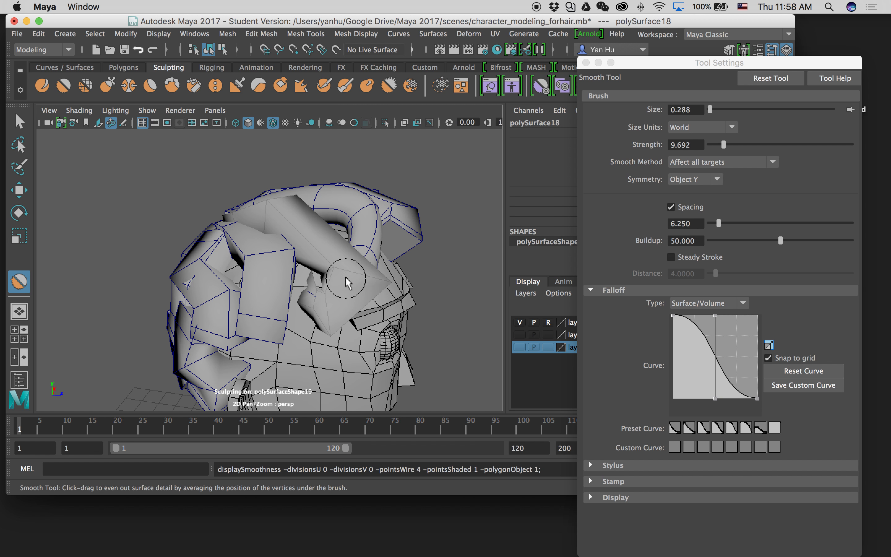
drag(316, 298, 311, 283)
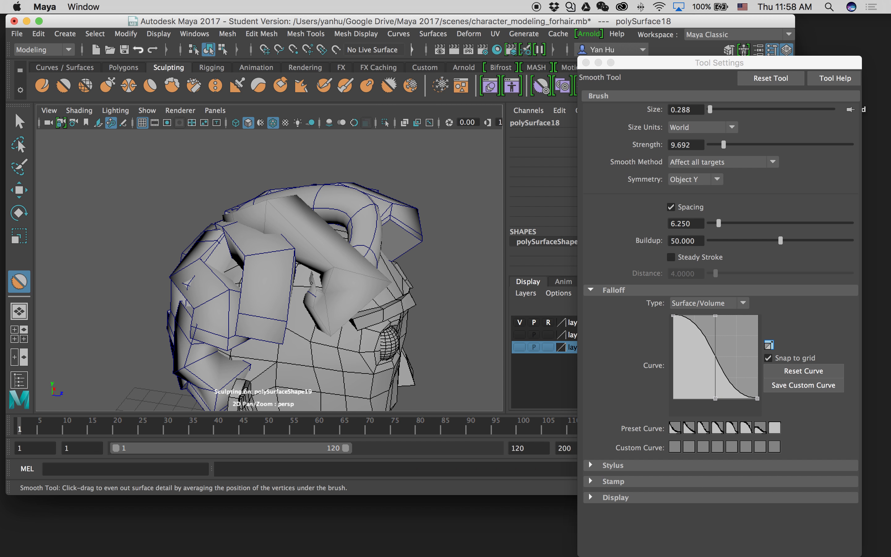
key(ctrl+z)
key(ctrl+z)
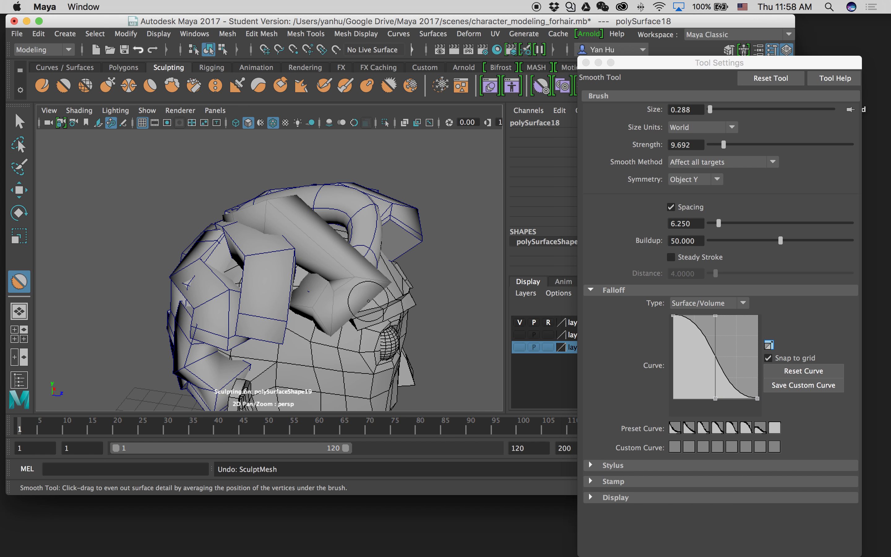
mouse_move(349, 314)
alt+mouse_down()
mouse_move(294, 313)
mouse_move(352, 319)
mouse_move(324, 289)
mouse_move(329, 301)
alt+mouse_up()
mouse_move(346, 341)
mouse_down()
mouse_move(390, 305)
mouse_move(334, 337)
mouse_up()
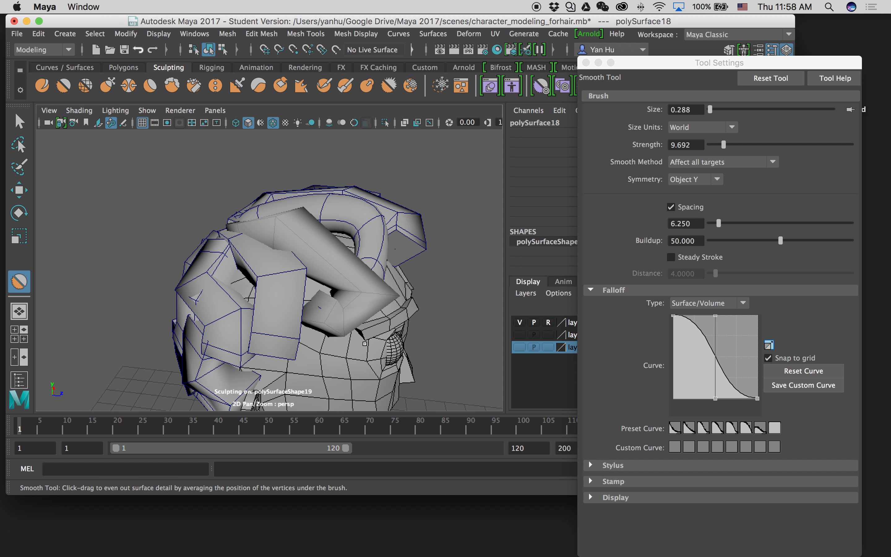
key(ctrl+z)
alt+drag(359, 349, 353, 345)
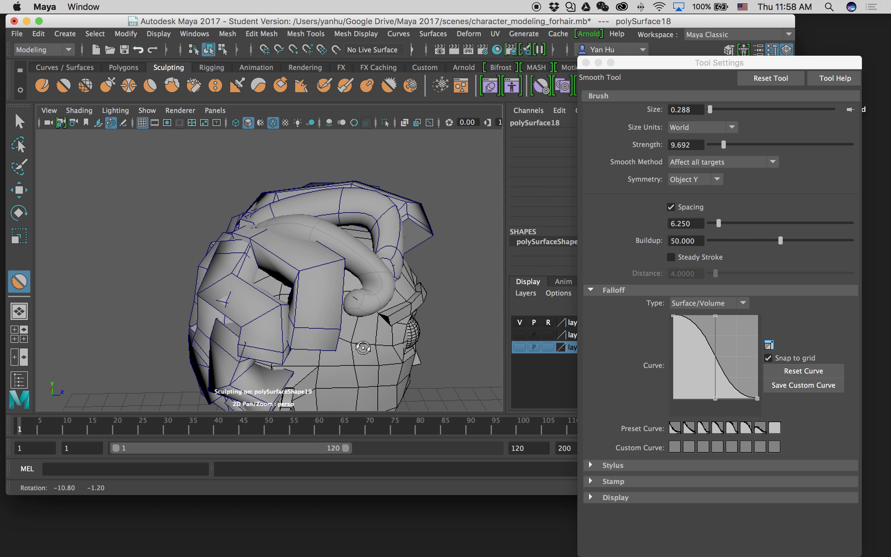
Step: Select the edges around the lower tip of the smoothed strand and scale them down
key(q)
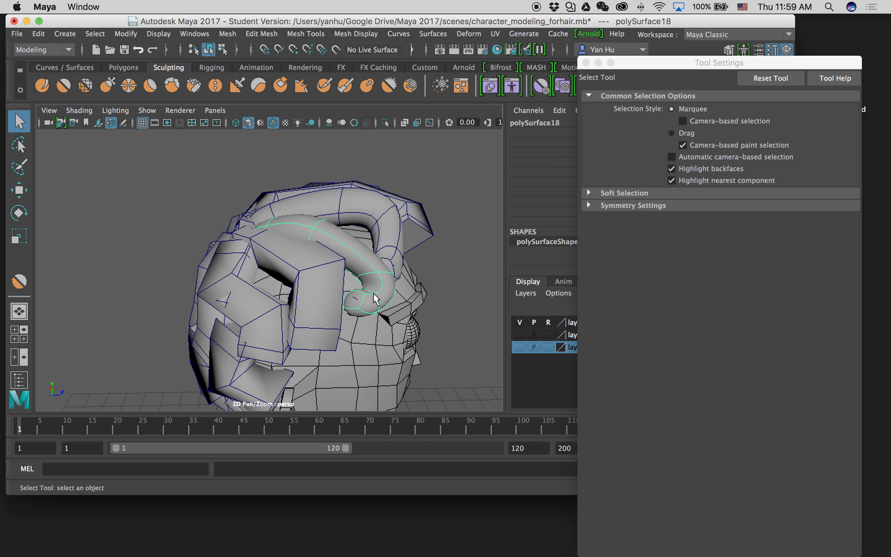
right_click(374, 187)
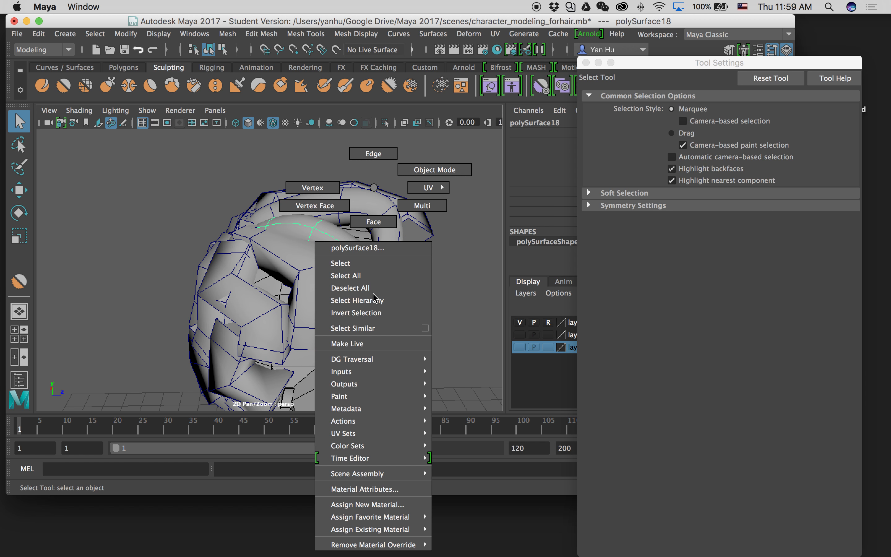
click(373, 154)
click(364, 300)
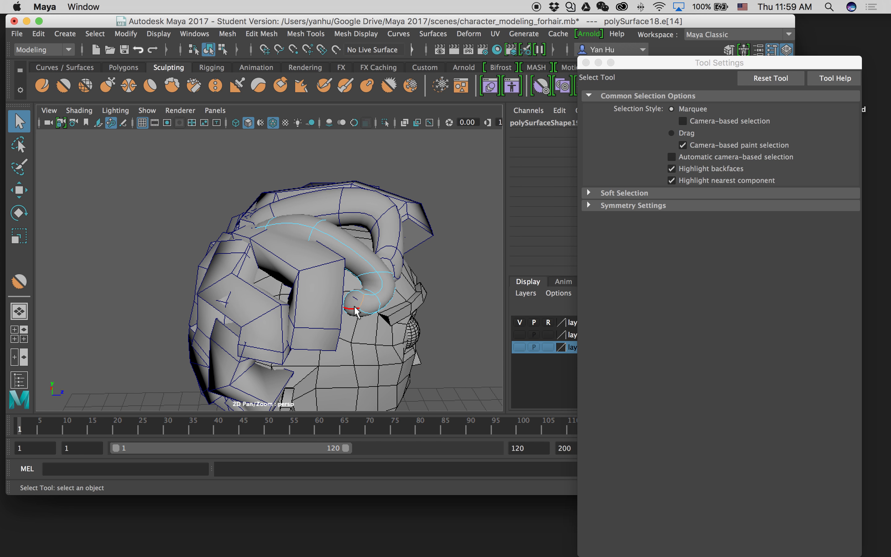
right_drag(356, 311, 353, 157)
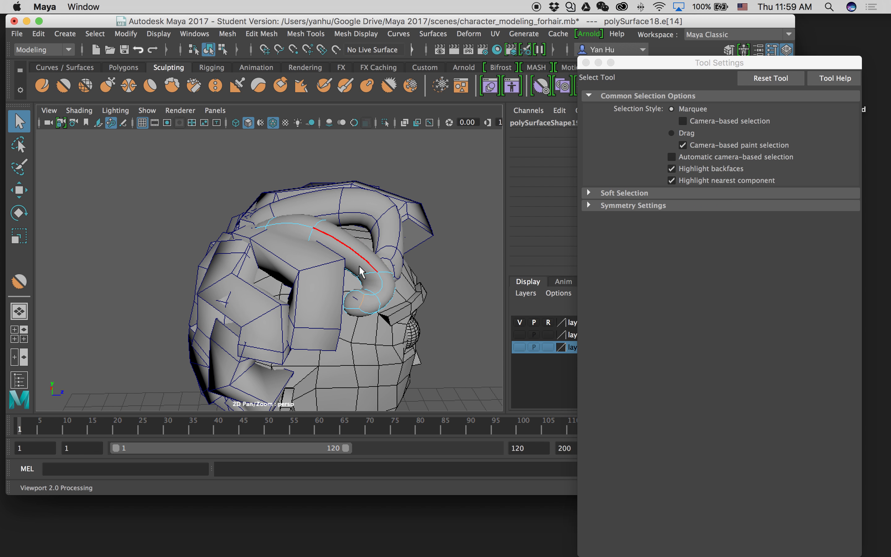
shift+click(359, 293)
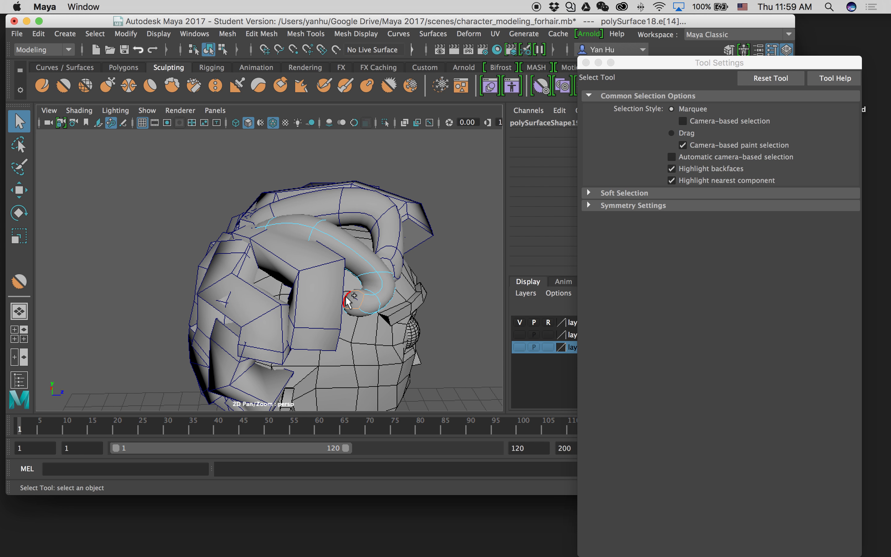
key(r)
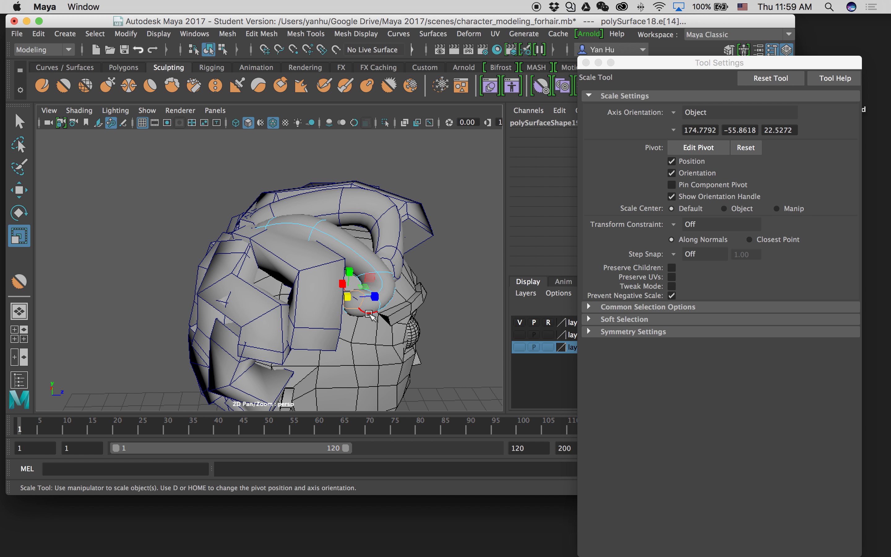
drag(353, 299, 375, 304)
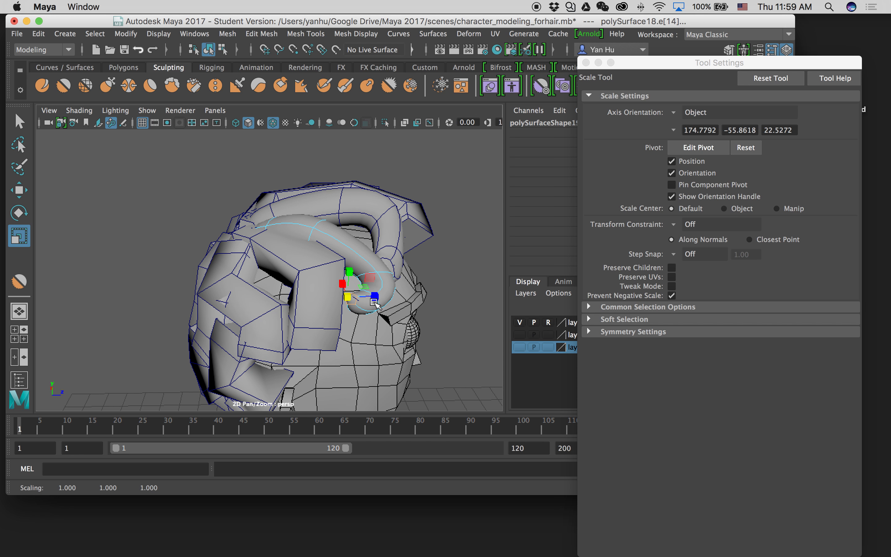
Step: Scale the next edge loop above the strand's tip uniformly to about 0.47
click(383, 308)
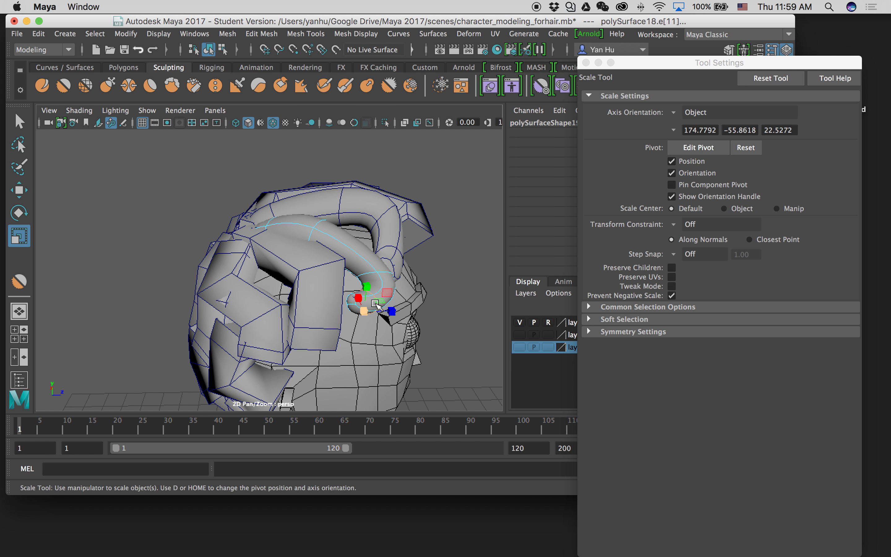
drag(364, 311, 345, 309)
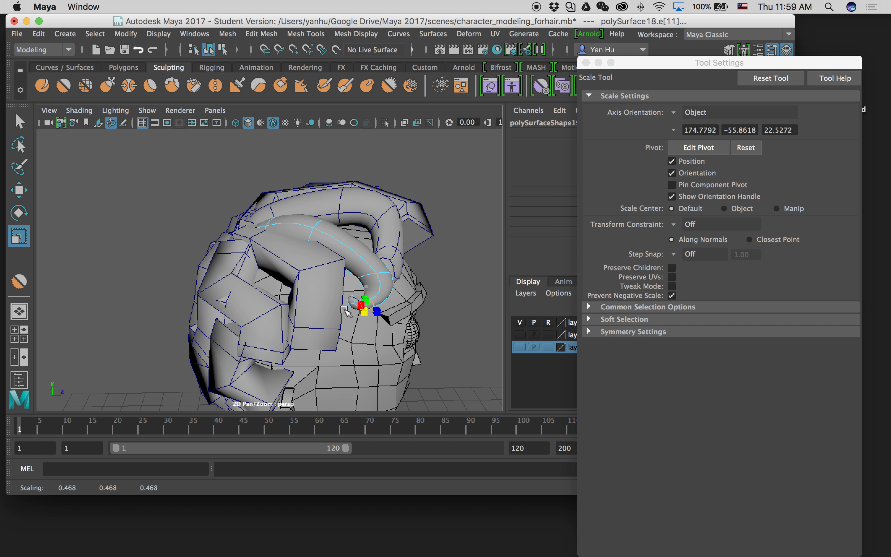
click(446, 347)
Step: Select the edge loop at the strand's lower bend and close the tool settings
alt+drag(454, 340, 356, 348)
click(290, 309)
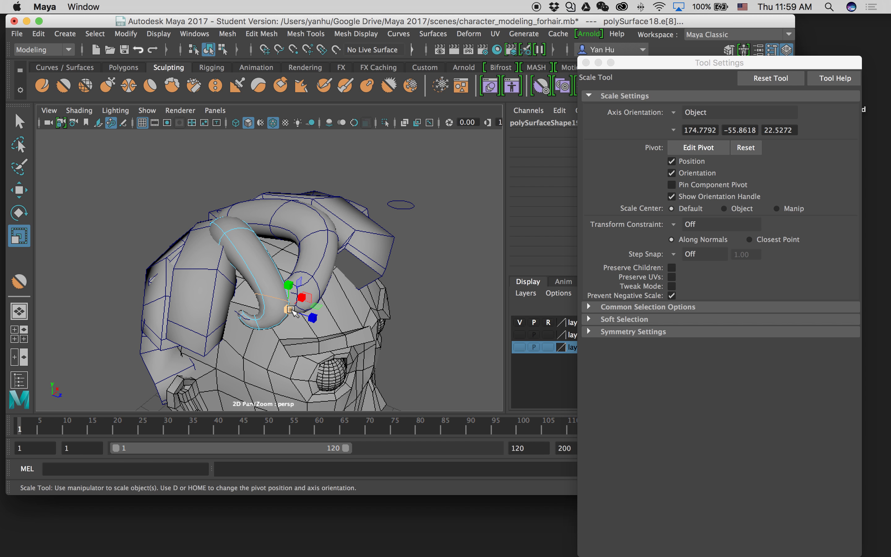
alt+drag(295, 311, 385, 344)
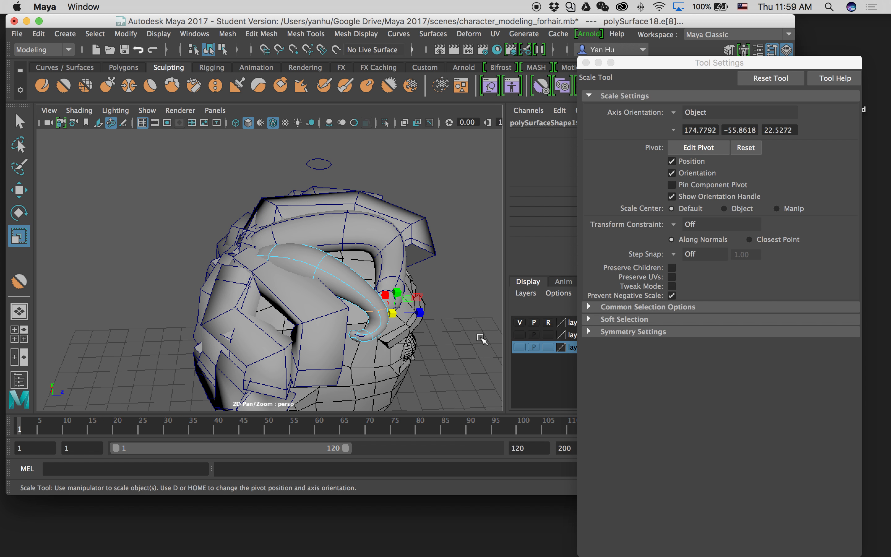
click(586, 63)
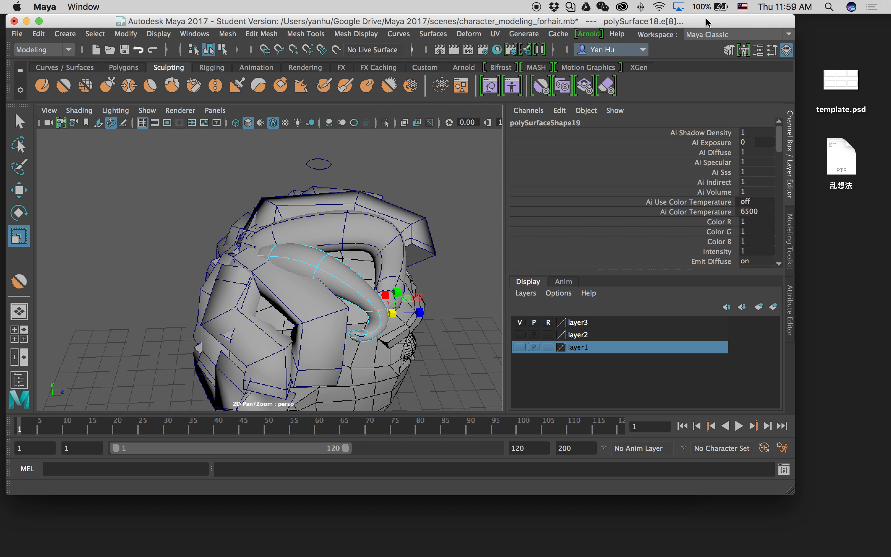